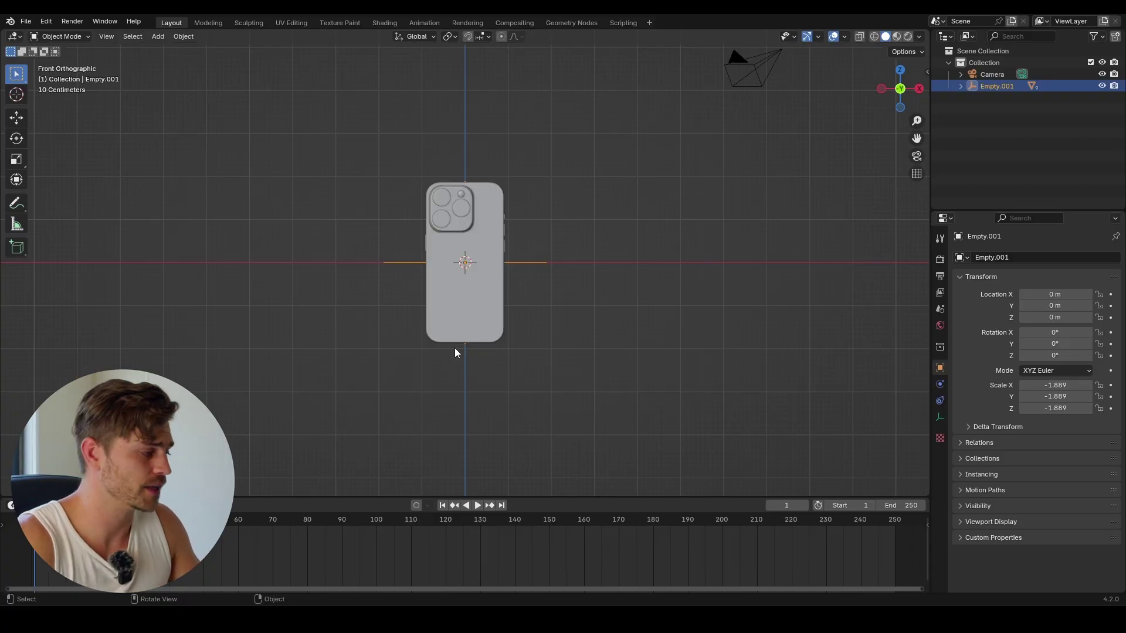
# Save the file as Transition Animation iPhone.blend, leaving the phone rig in place
pyautogui.press('g')
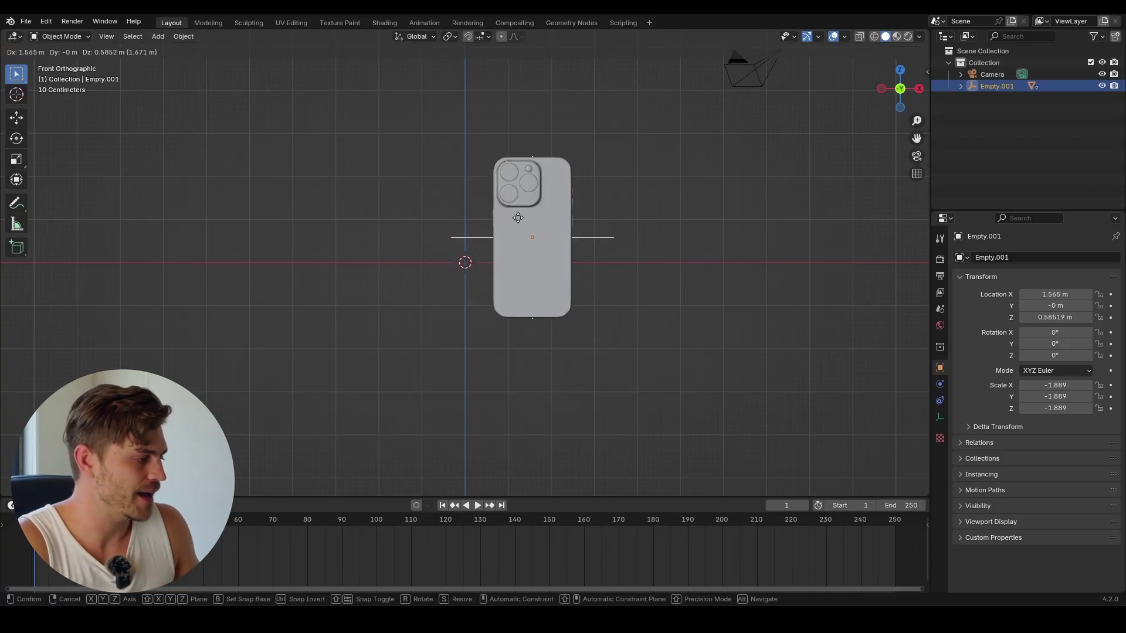
pyautogui.press('Escape')
pyautogui.moveTo(451, 276); pyautogui.dragTo(519, 261, button='middle')
pyautogui.scroll(-3, 463, 223)
pyautogui.hotkey('ctrl', 's')
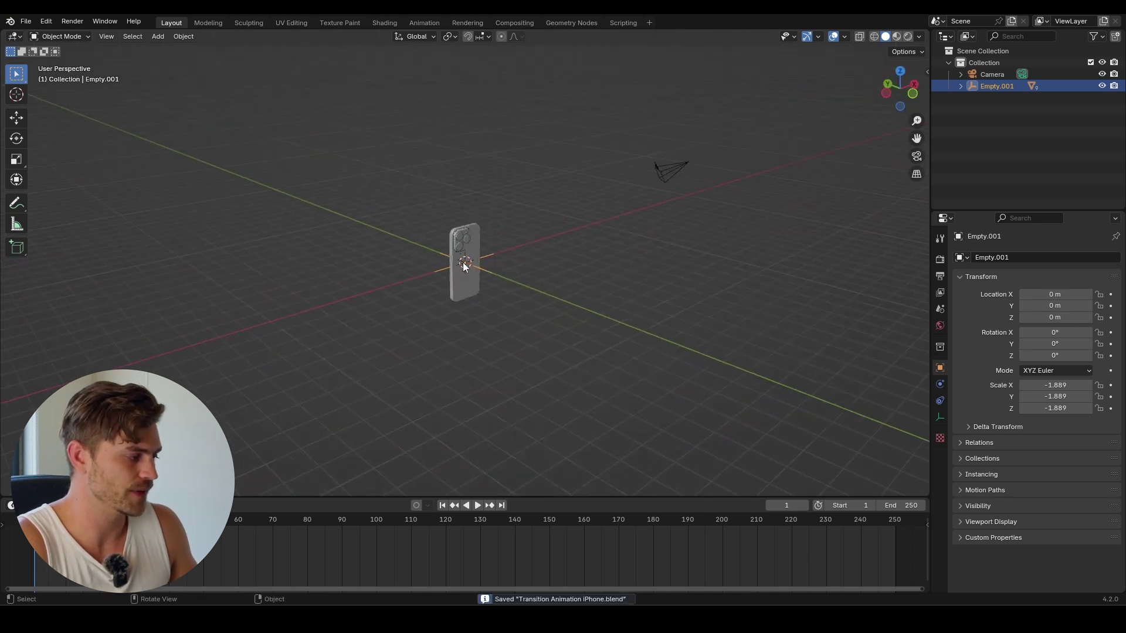
# Switch the viewport to the front view of the phone
pyautogui.scroll(3, 483, 278)
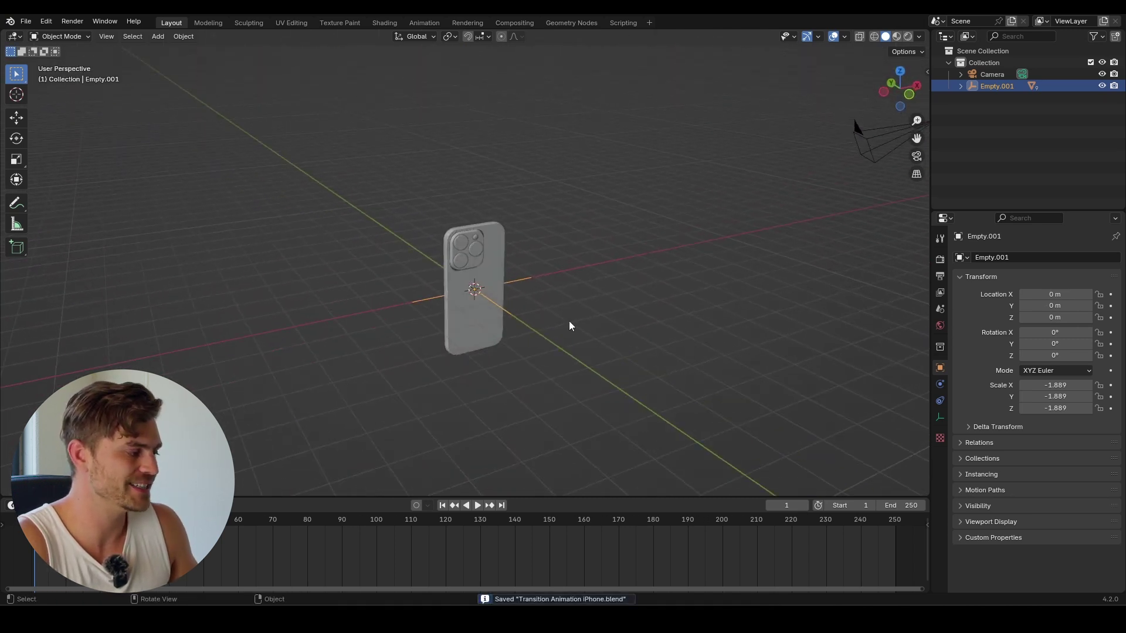
pyautogui.moveTo(529, 296); pyautogui.dragTo(371, 308, button='middle')
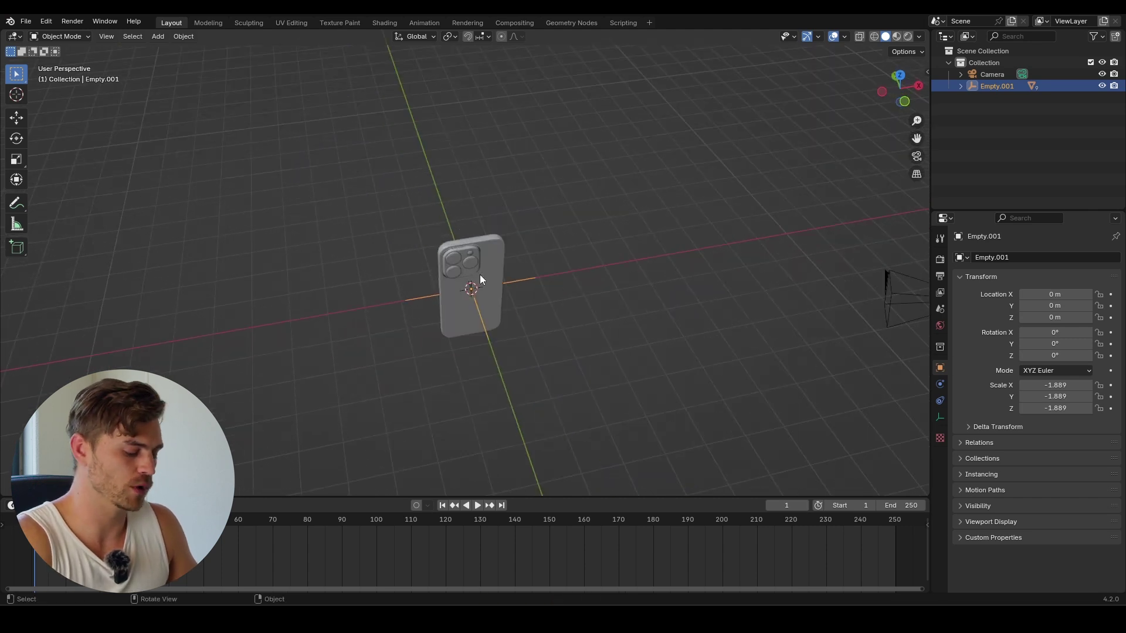
pyautogui.press('KP_1')
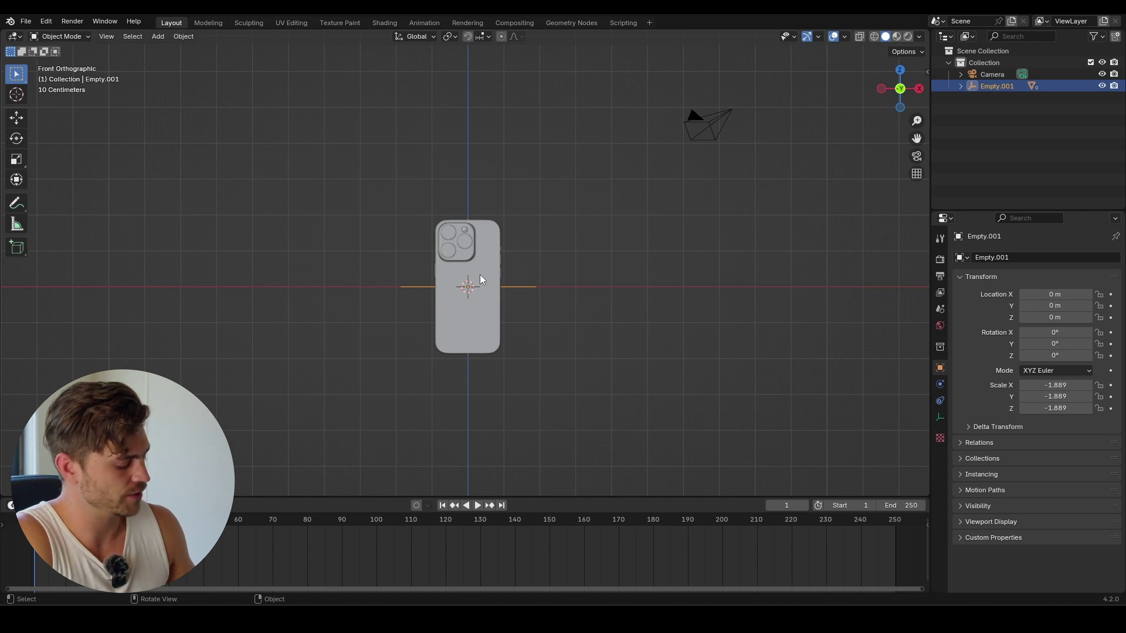
# Look through the camera and set the camera's focal length to 80 mm
pyautogui.press('KP_0')
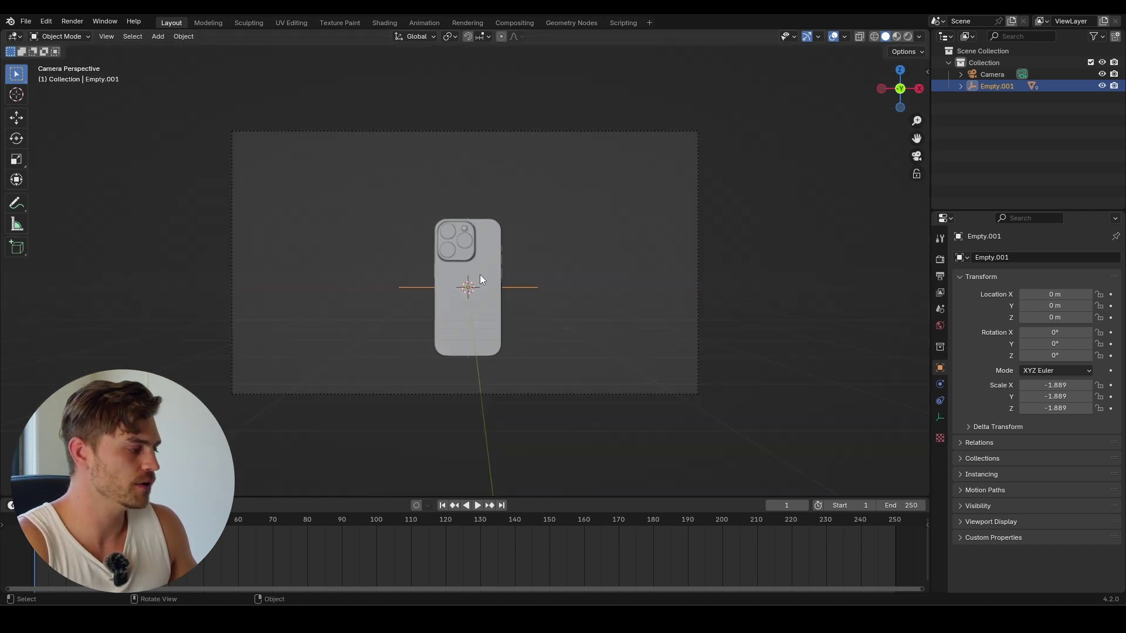
pyautogui.click(545, 132)
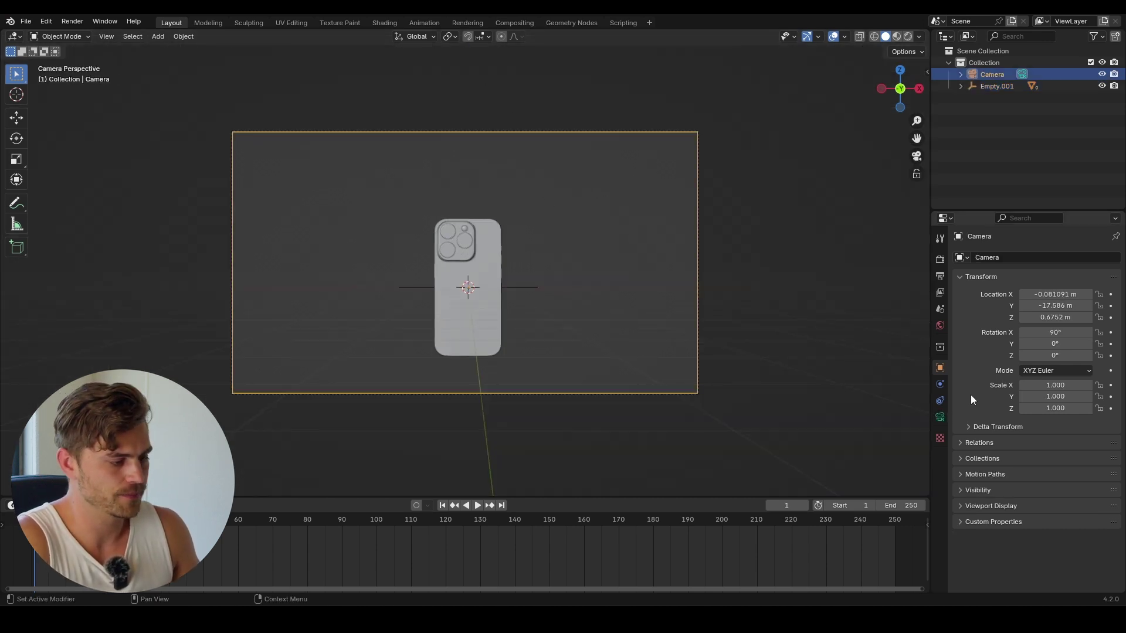
pyautogui.click(939, 416)
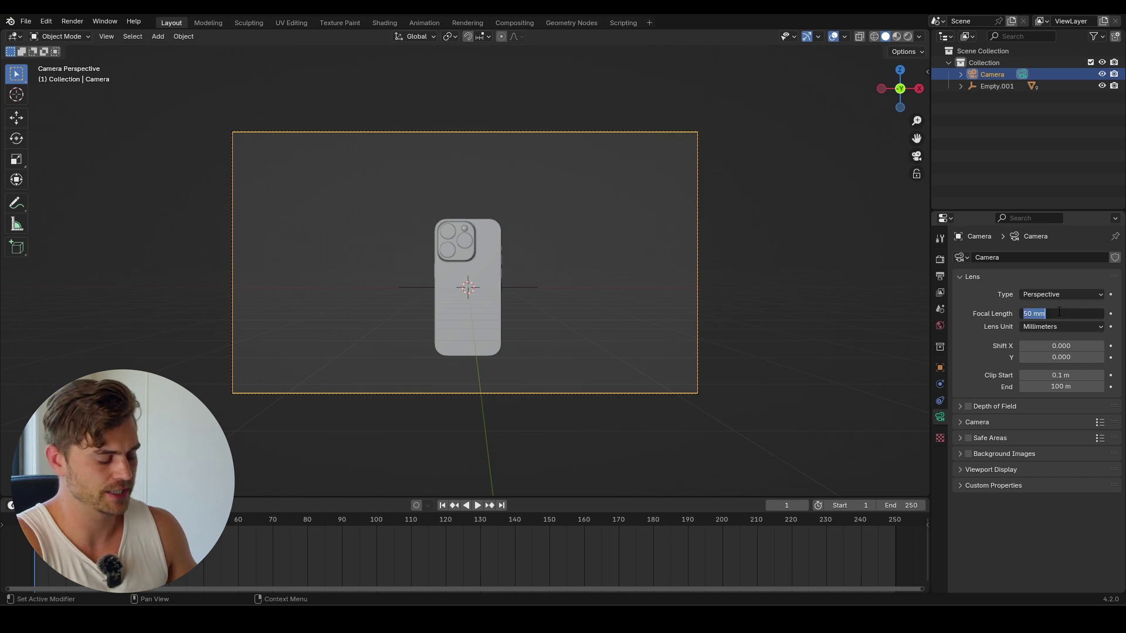
pyautogui.press('Return')
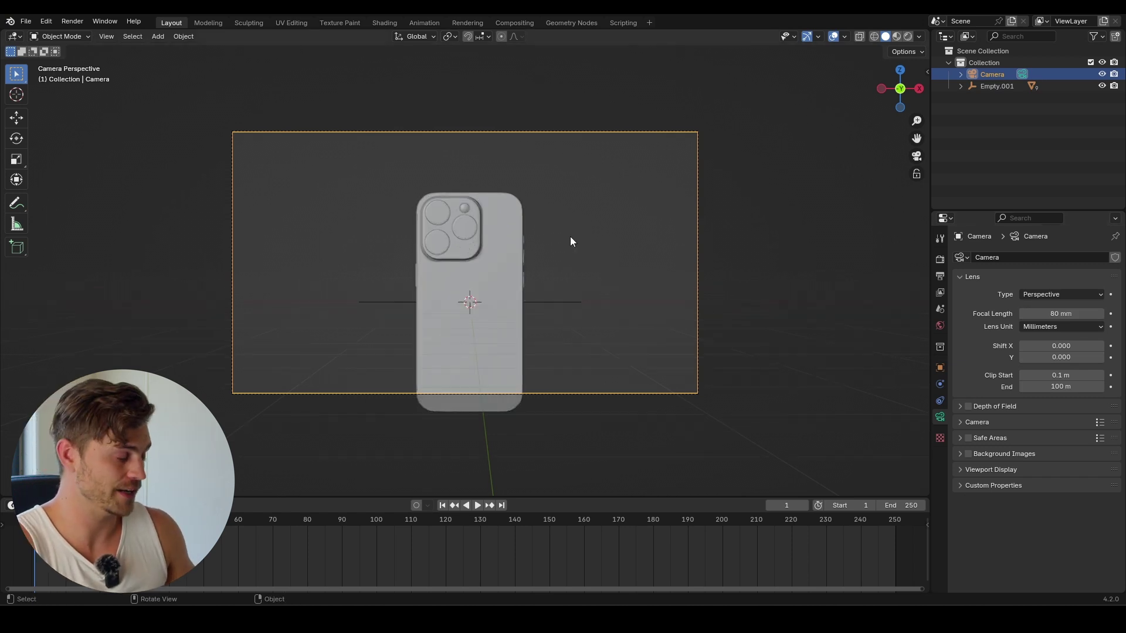
# Push the camera closer along its local Z so the phone fills the frame
pyautogui.press('g')
pyautogui.press('z')
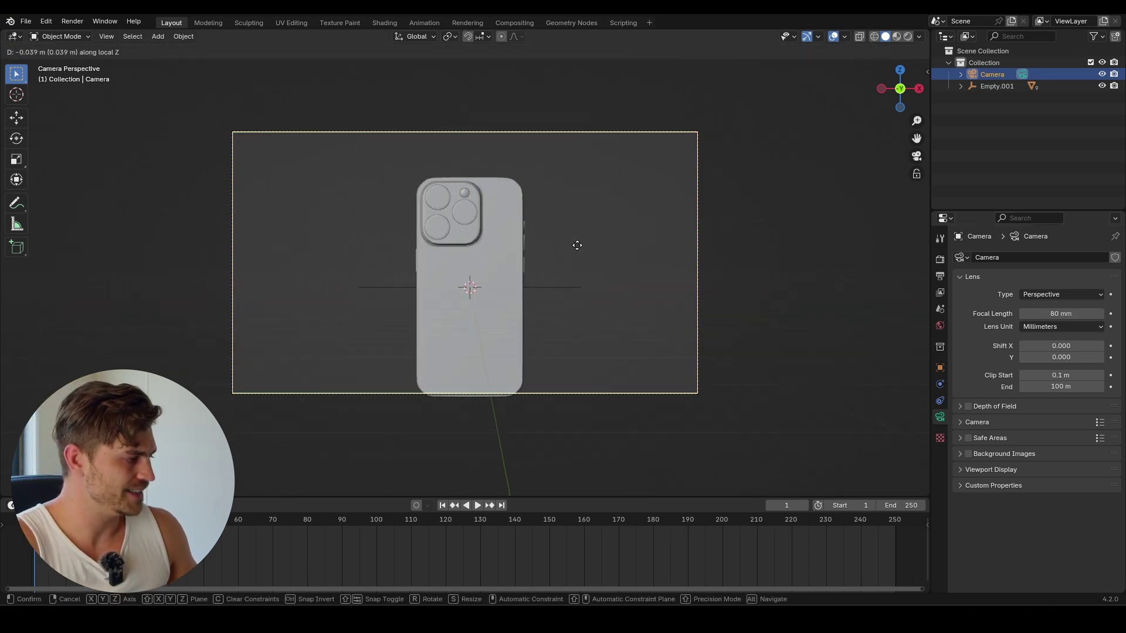
pyautogui.press('z')
pyautogui.press('z')
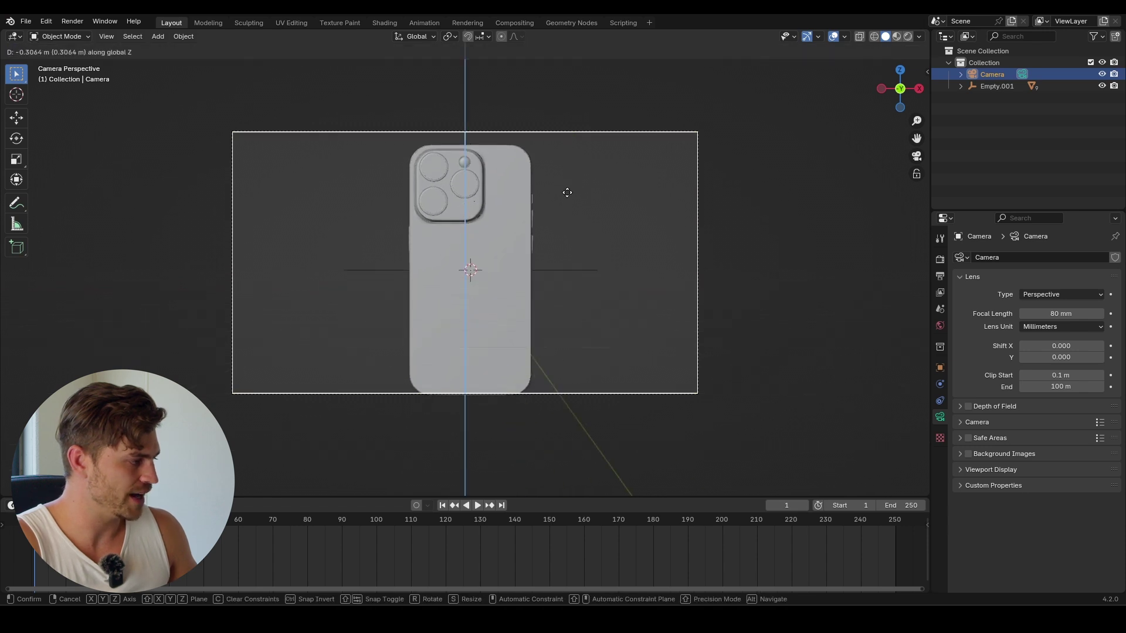
pyautogui.moveTo(566, 207)
pyautogui.press('z')
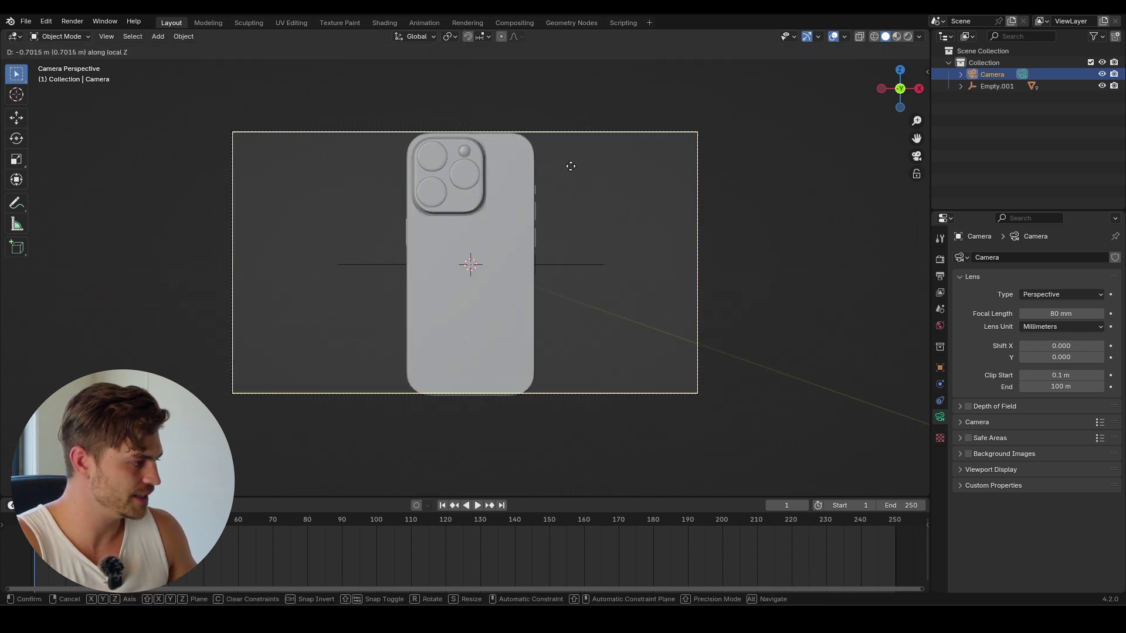
pyautogui.click(571, 158)
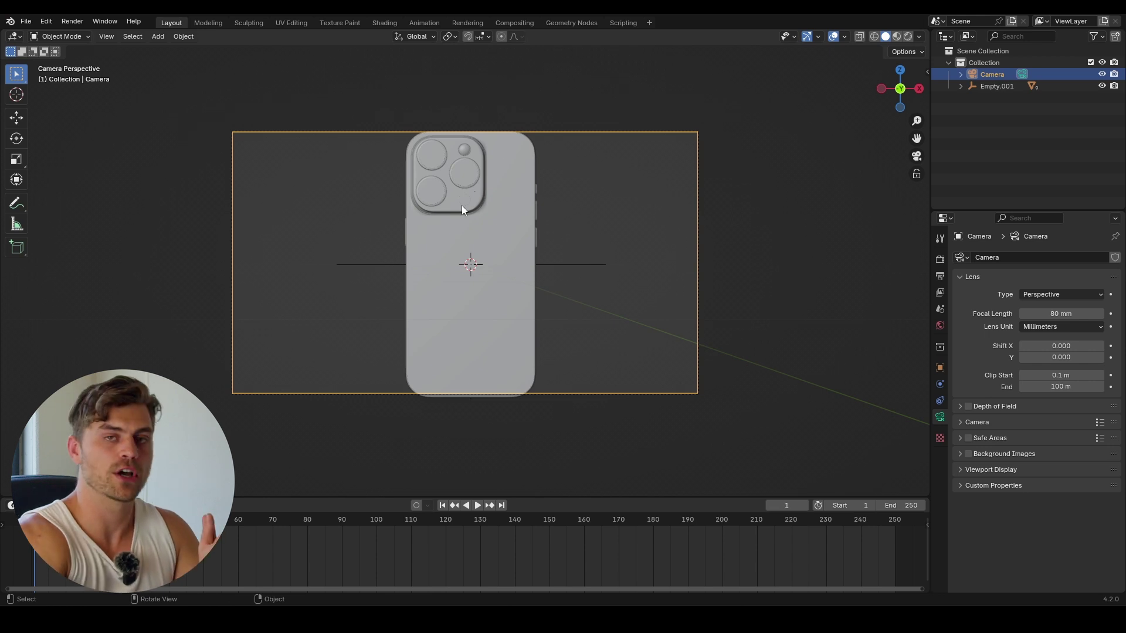
# Turn Empty.001 90° around Z and keyframe it at frame 10
pyautogui.click(560, 265)
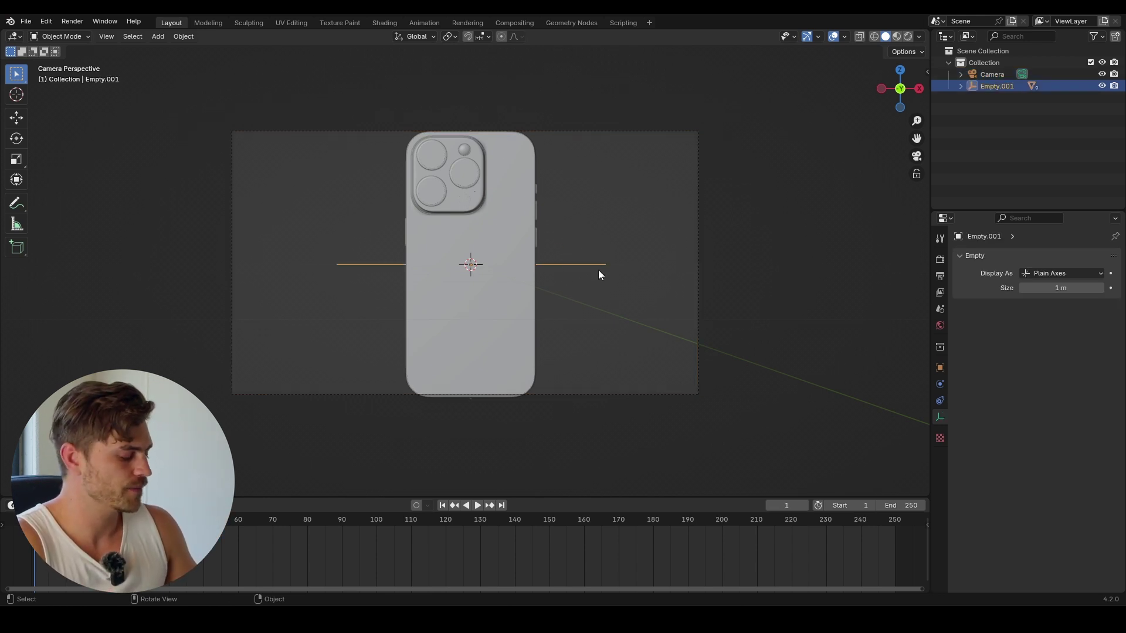
pyautogui.write('rz90')
pyautogui.press('Return')
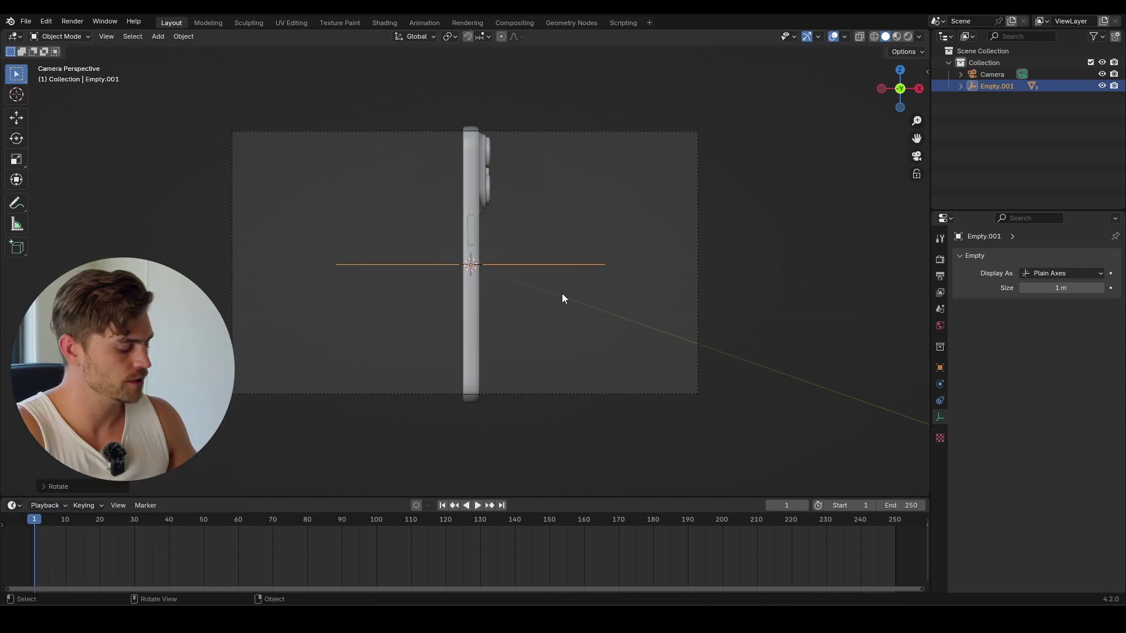
pyautogui.click(66, 520)
pyautogui.press('i')
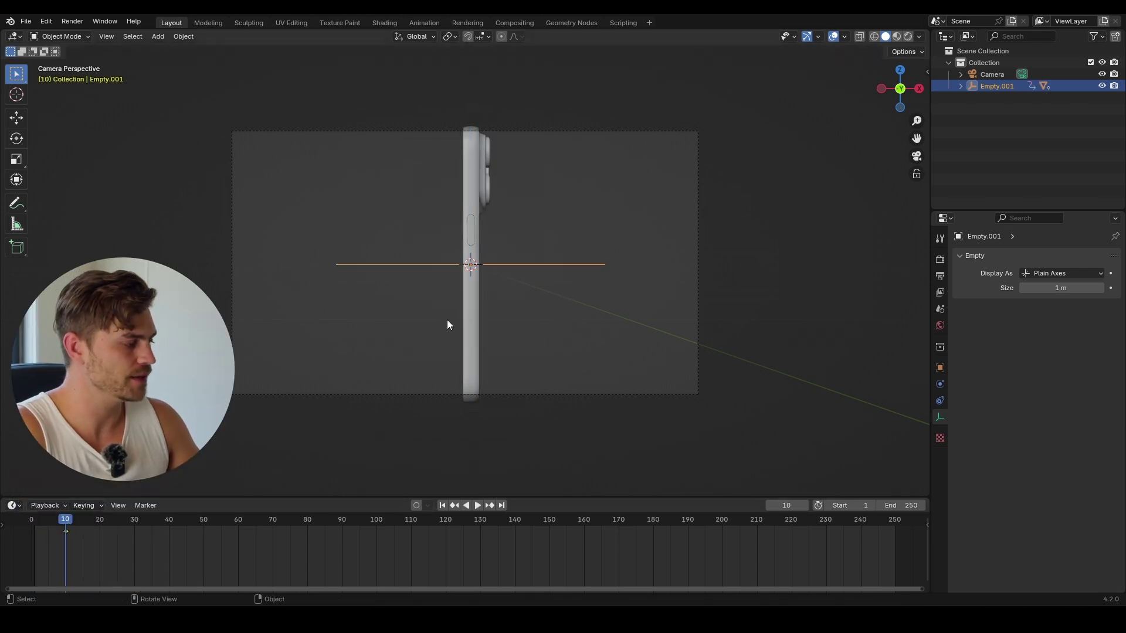
# At frame 1, raise the phone above the camera frame along Z and keyframe it
pyautogui.click(36, 522)
pyautogui.scroll(-3, 481, 261)
pyautogui.press('g')
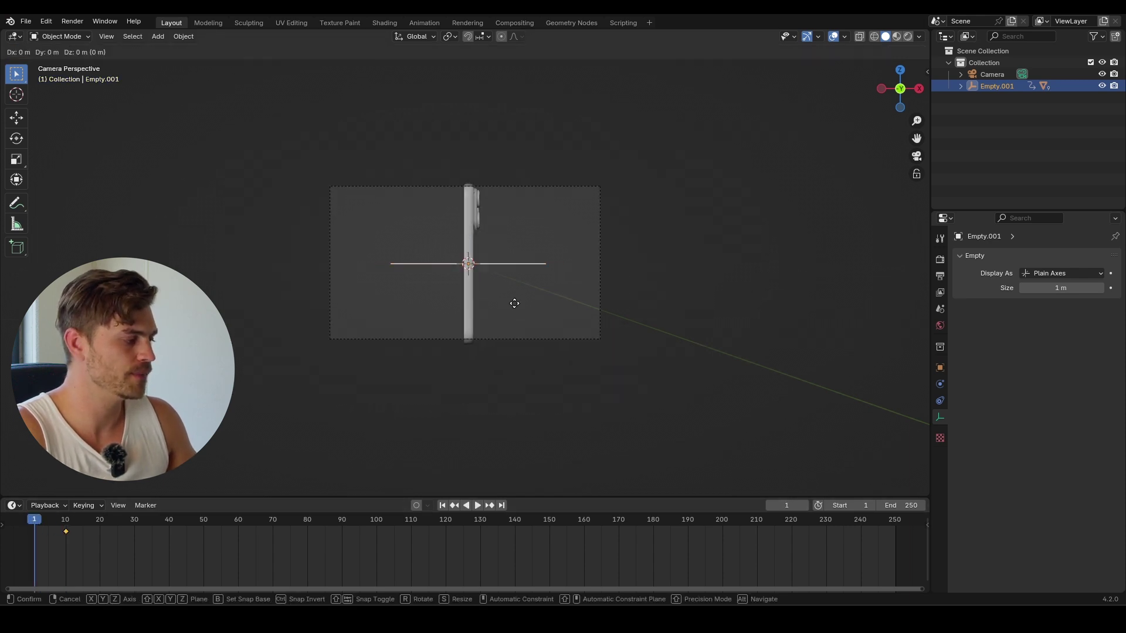
pyautogui.press('z')
pyautogui.click(524, 134)
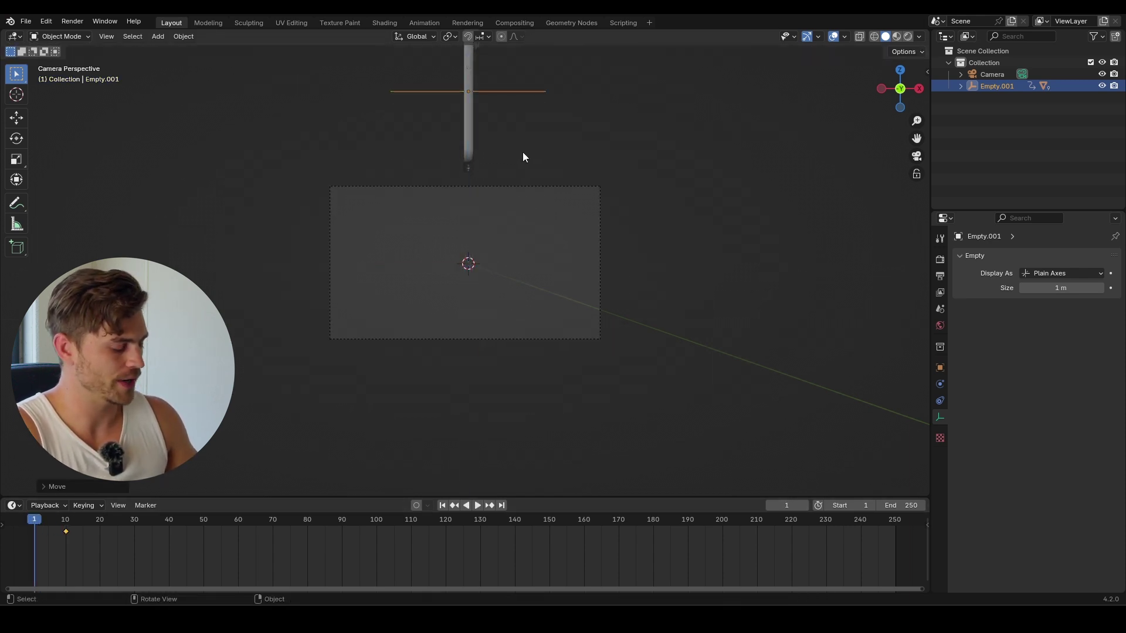
pyautogui.press('i')
pyautogui.press('Right')
pyautogui.press('Right')
pyautogui.press('Right')
pyautogui.press('Right')
pyautogui.press('Right')
pyautogui.press('Right')
pyautogui.press('Right')
pyautogui.press('Right')
pyautogui.press('Right')
pyautogui.press('Right')
pyautogui.press('Right')
pyautogui.press('Right')
pyautogui.press('Right')
pyautogui.press('Right')
pyautogui.press('Right')
pyautogui.press('Right')
pyautogui.press('Right')
pyautogui.press('Right')
pyautogui.press('Right')
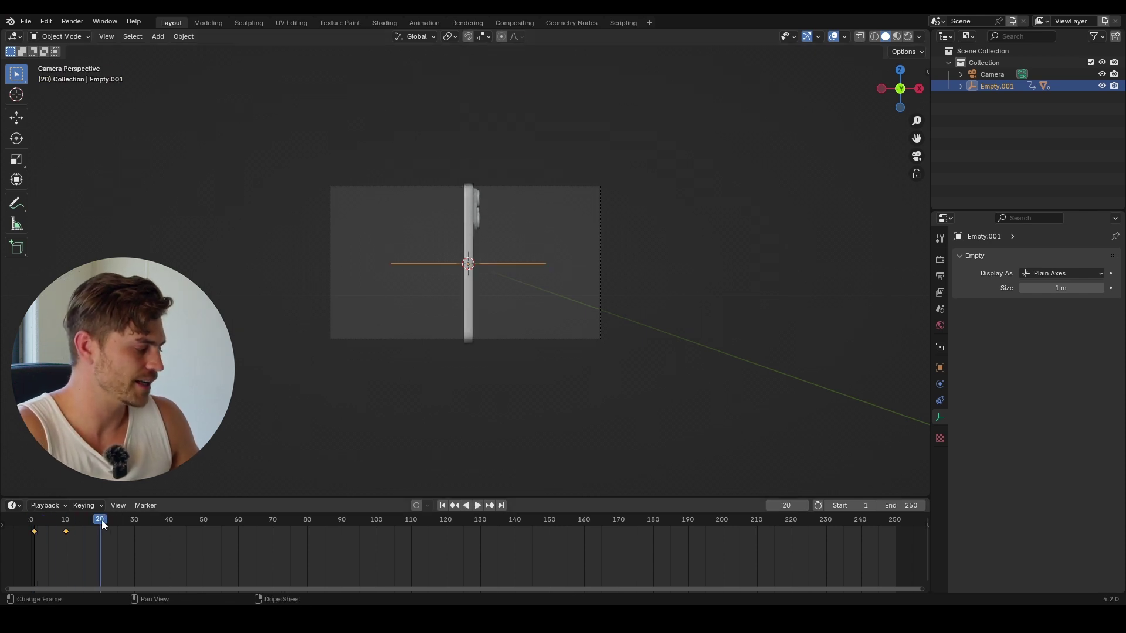
# Preview the drop, then move the phone rig along X to the right of the frame
pyautogui.scroll(4, 477, 354)
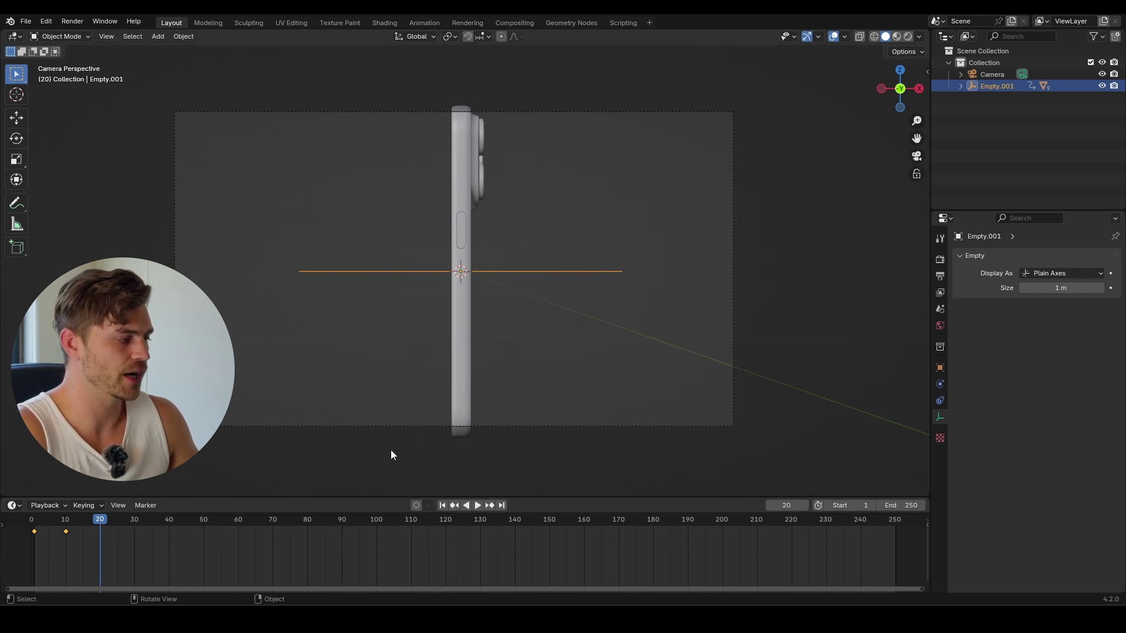
pyautogui.moveTo(154, 532)
pyautogui.mouseDown()
pyautogui.moveTo(121, 540)
pyautogui.moveTo(135, 541)
pyautogui.mouseUp()
pyautogui.scroll(-2, 504, 333)
pyautogui.press('g')
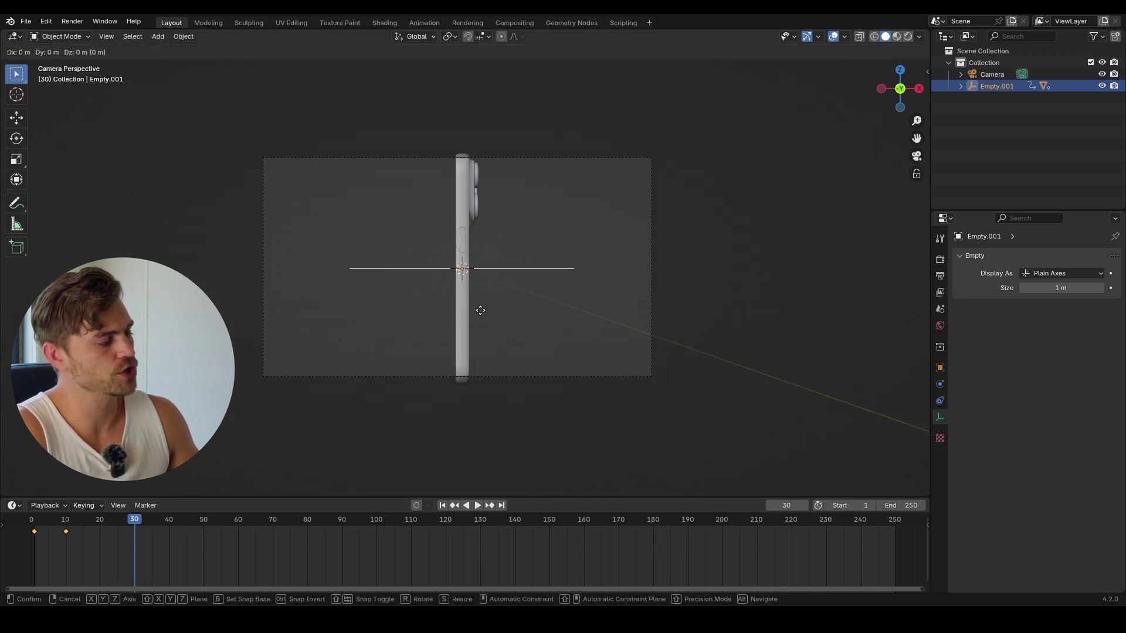
pyautogui.press('x')
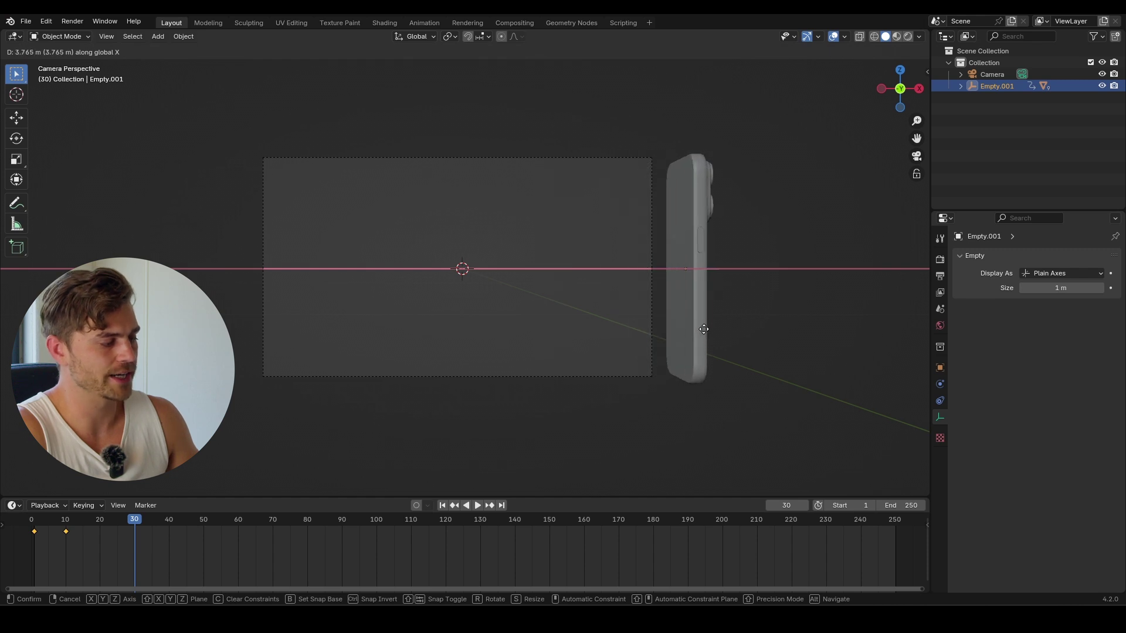
pyautogui.click(714, 254)
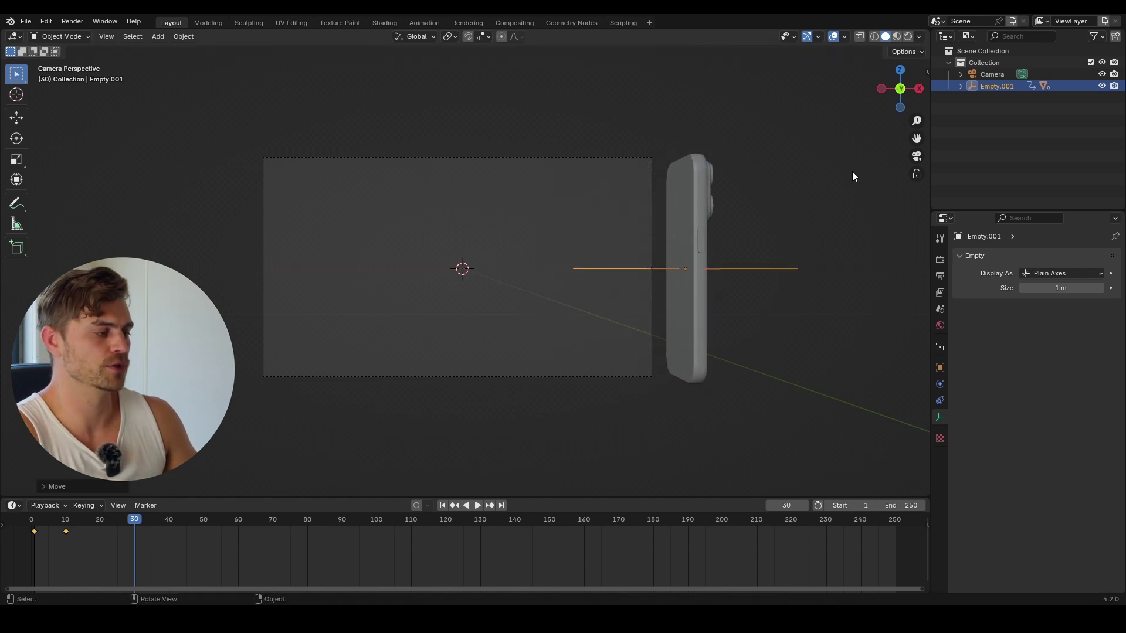
# Rotate the phone rig around Z and nudge it slightly further right along X
pyautogui.press('r')
pyautogui.press('z')
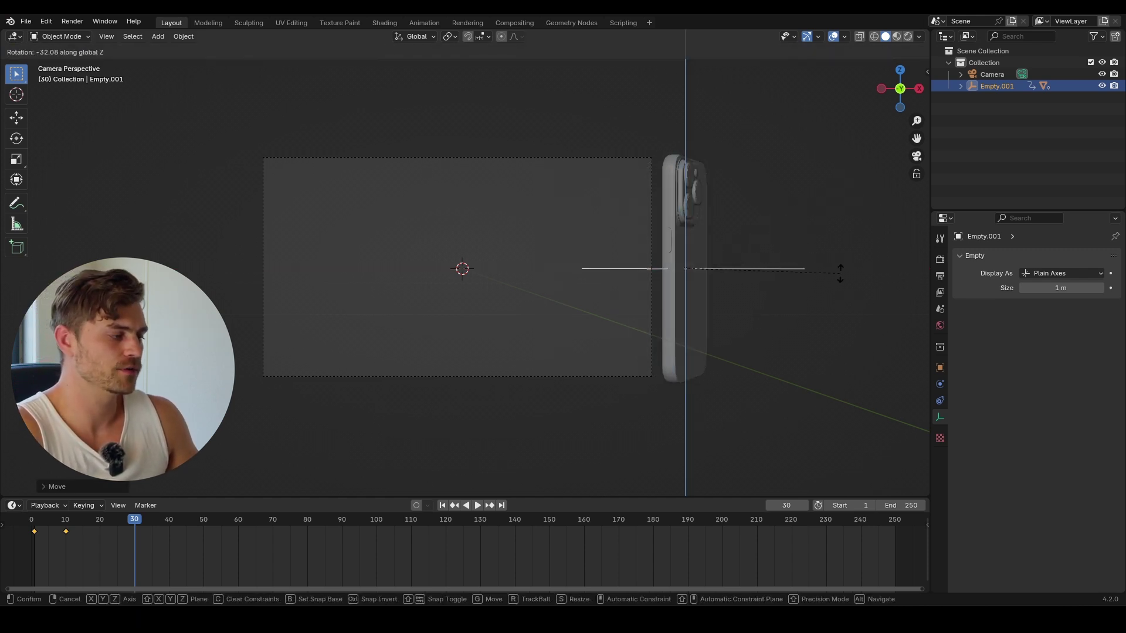
pyautogui.click(658, 346)
pyautogui.press('g')
pyautogui.press('x')
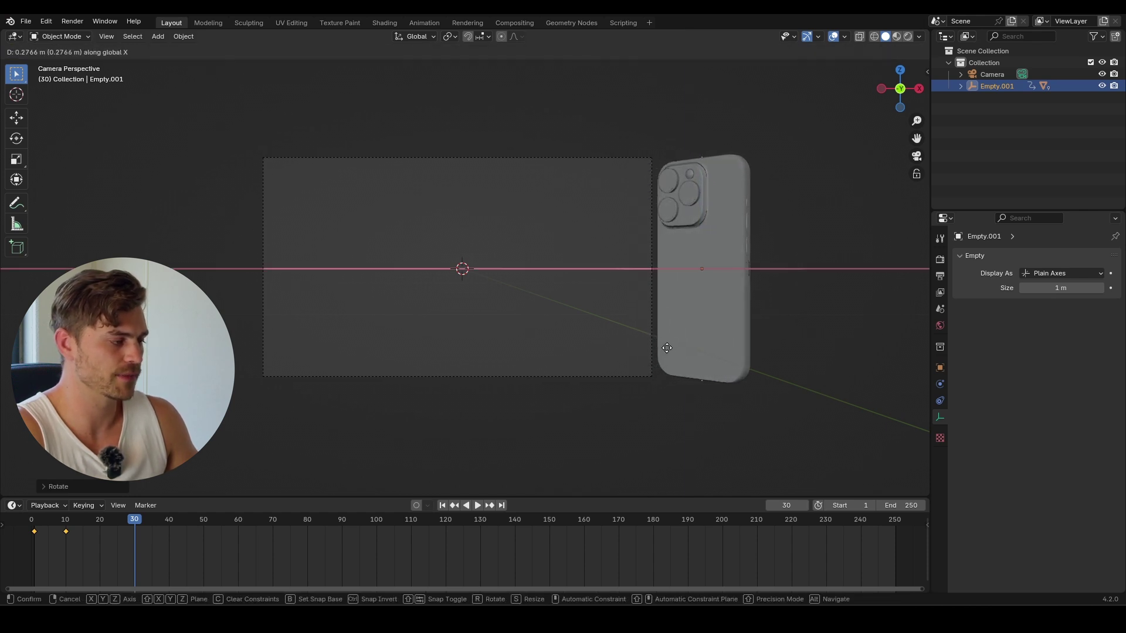
pyautogui.click(669, 293)
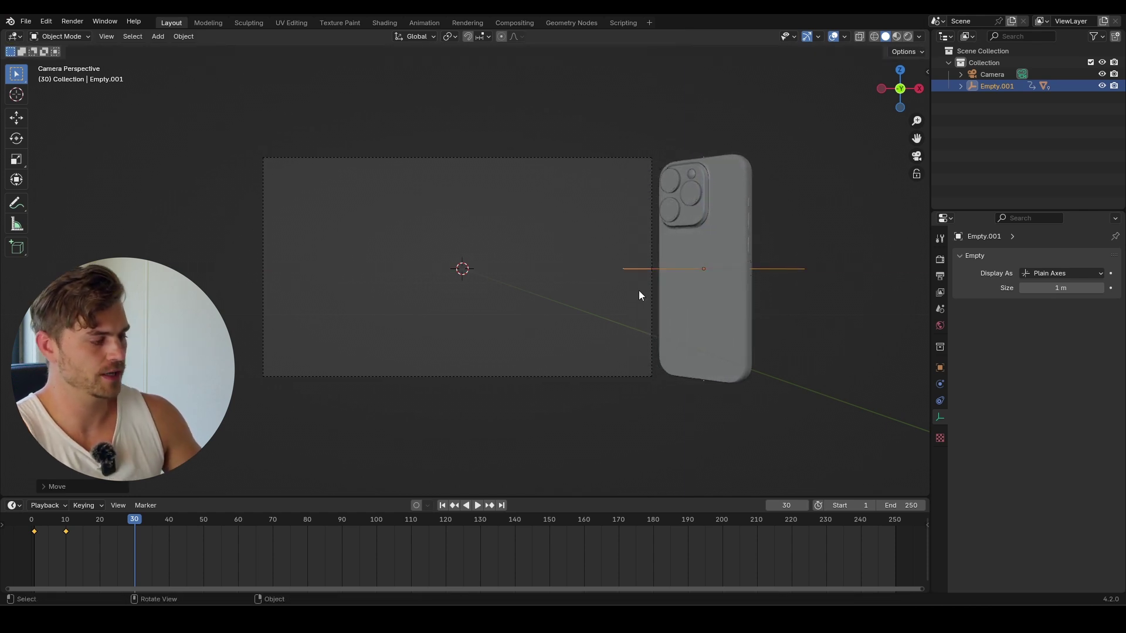
# Move the last keyframe from frame 30 to about frame 35 and preview the slide
pyautogui.moveTo(154, 550); pyautogui.dragTo(114, 529)
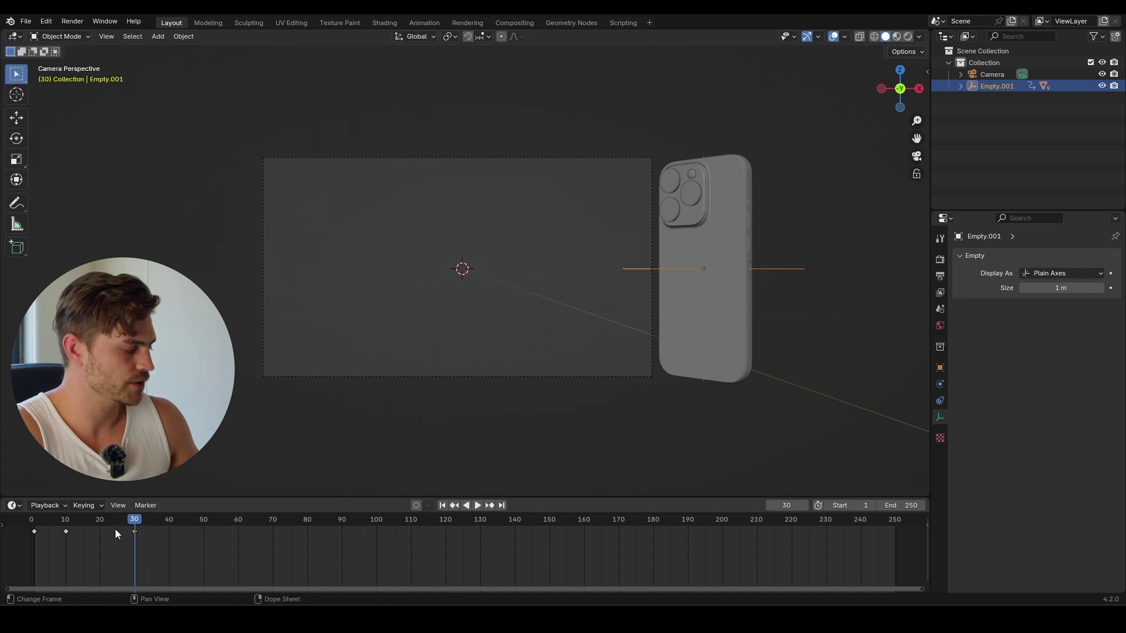
pyautogui.press('g')
pyautogui.click(134, 536)
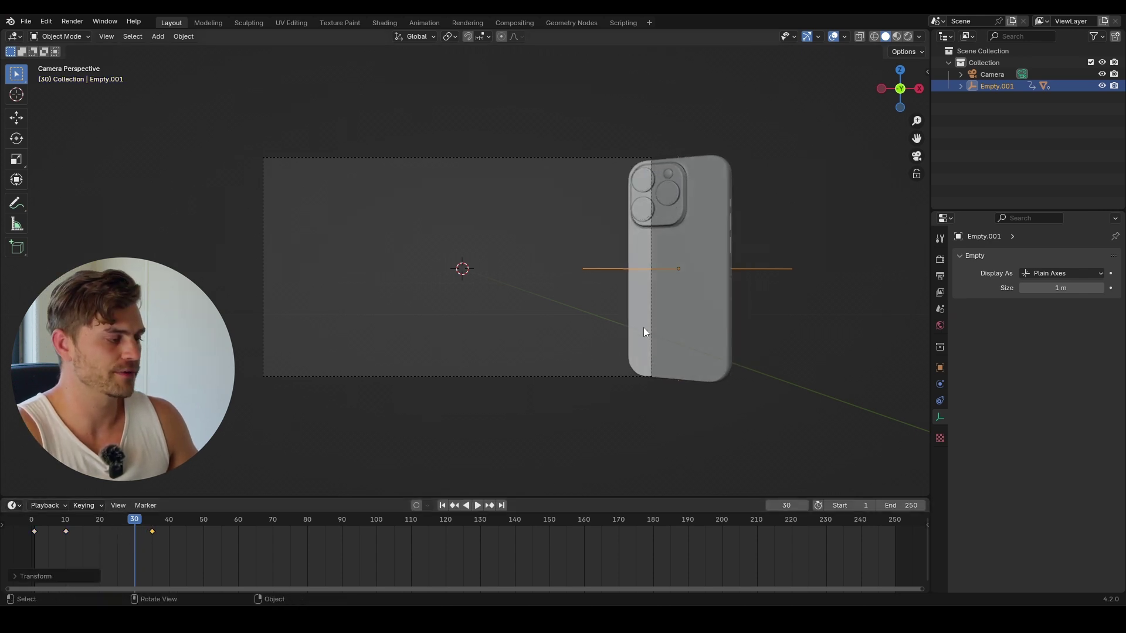
pyautogui.moveTo(125, 520); pyautogui.dragTo(41, 531)
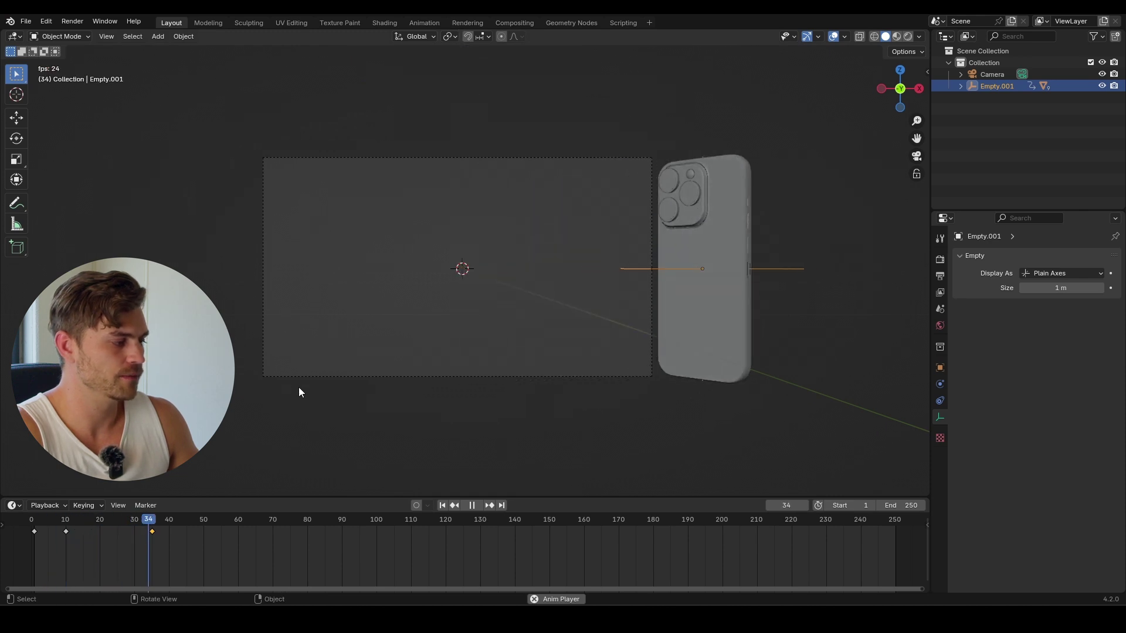
pyautogui.press('space')
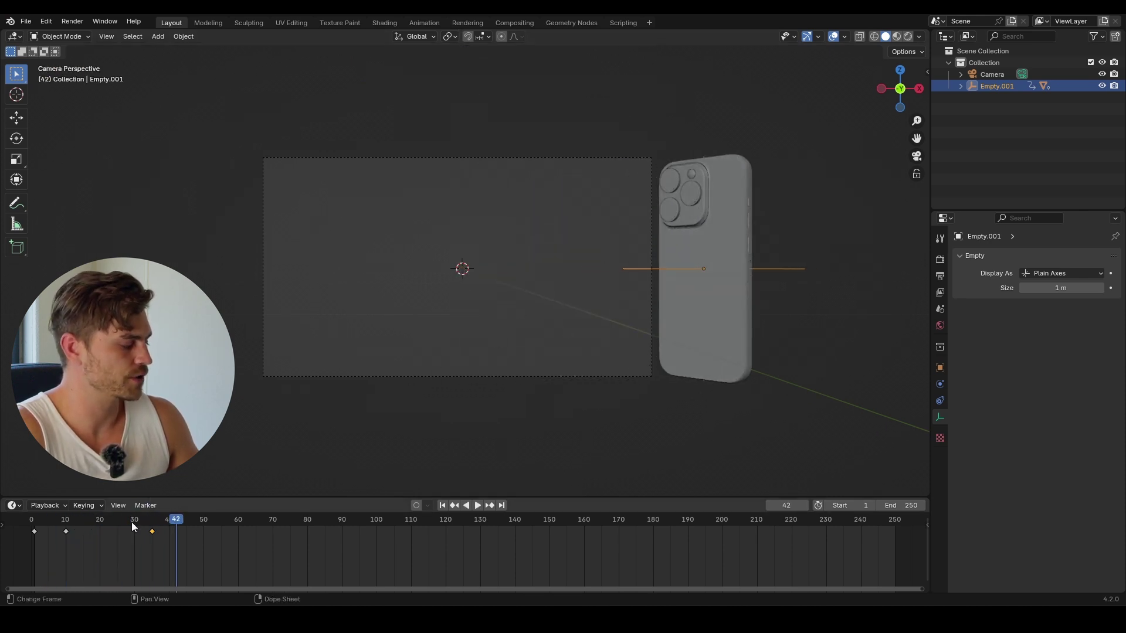
pyautogui.moveTo(132, 522); pyautogui.dragTo(66, 528)
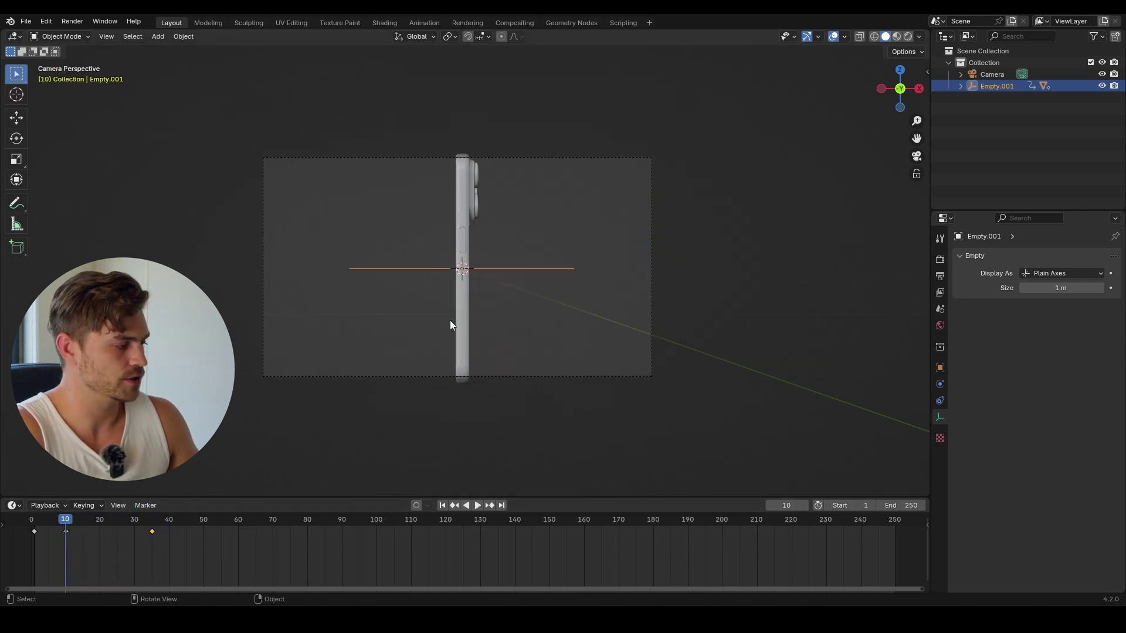
pyautogui.moveTo(434, 274); pyautogui.dragTo(520, 344, button='middle')
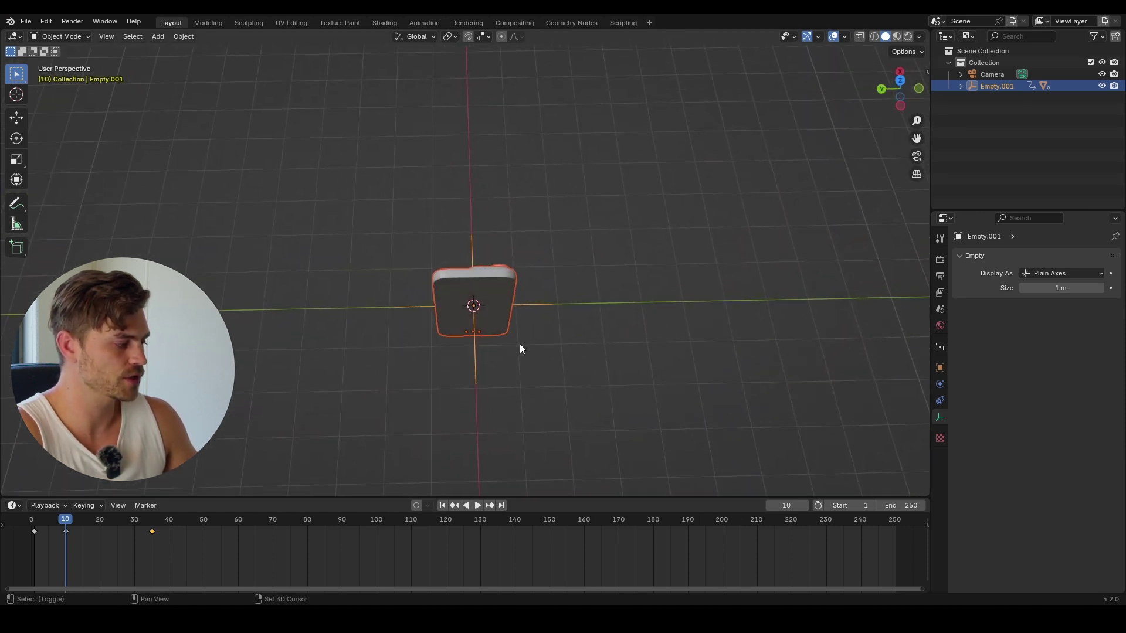
# Duplicate the phone rig along Y as Empty.002 and select the duplicate in camera view
pyautogui.hotkey('shift', 'd')
pyautogui.press('y')
pyautogui.click(437, 346)
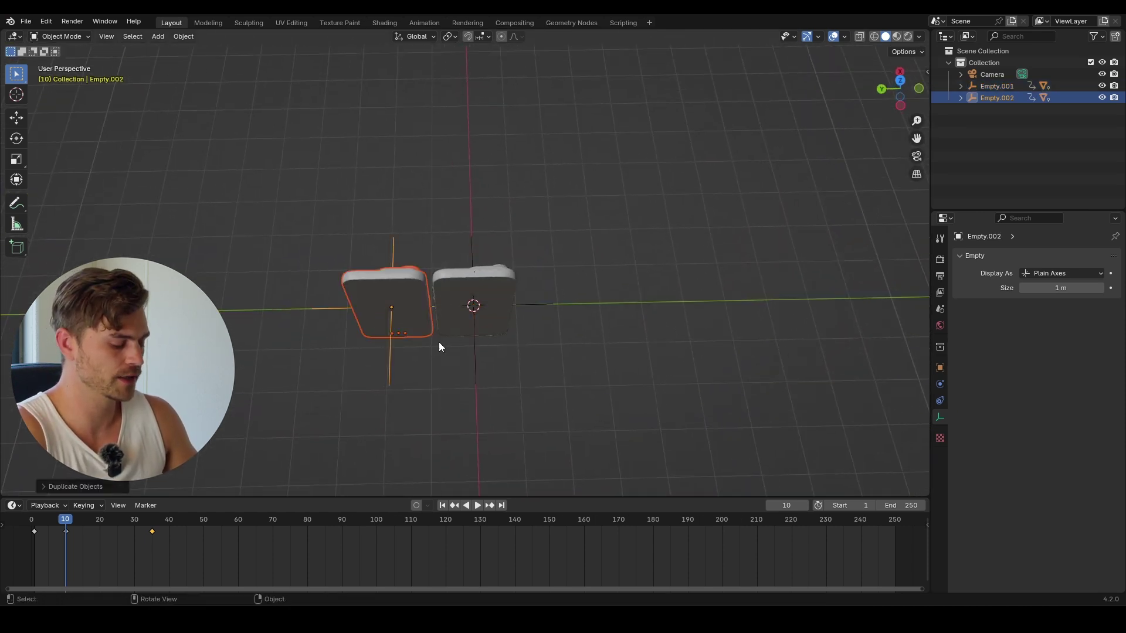
pyautogui.press('KP_0')
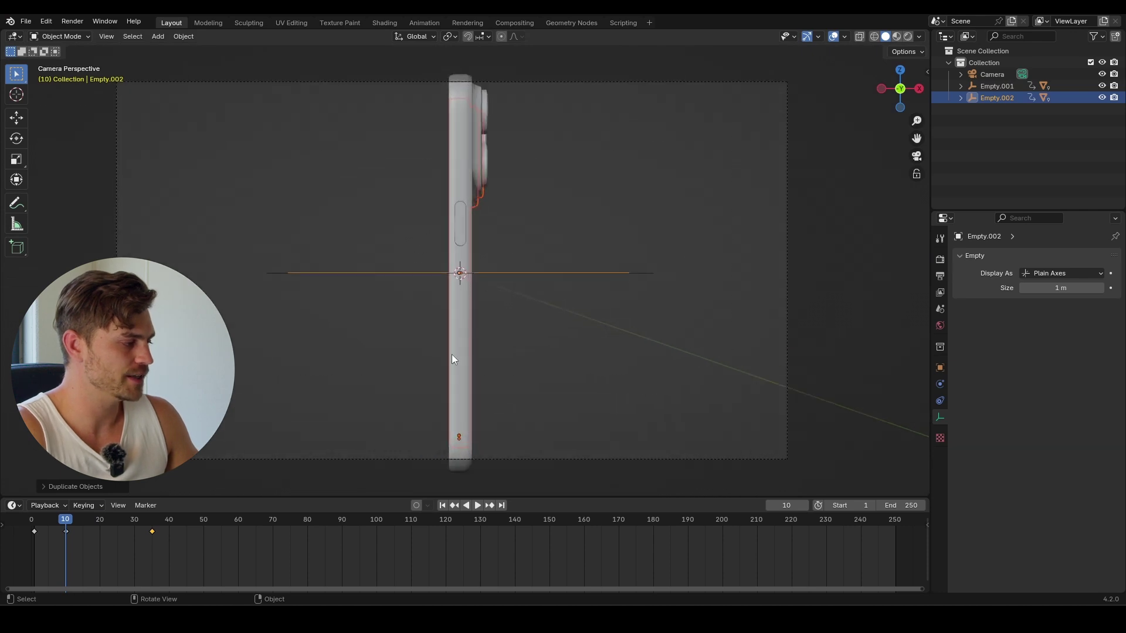
pyautogui.click(558, 274)
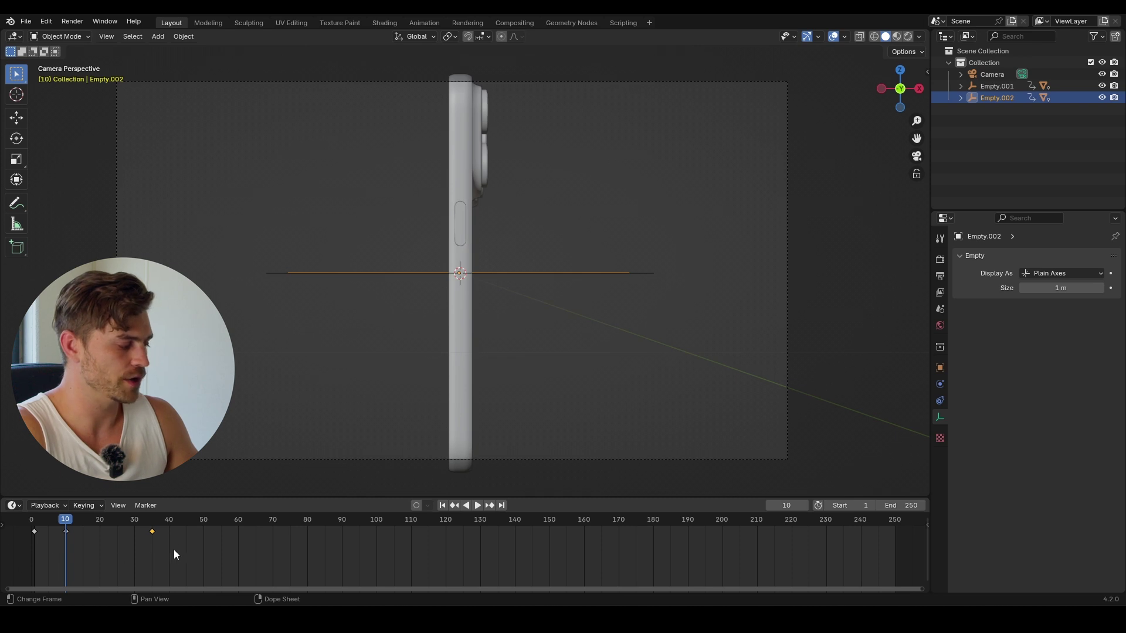
# Delete Empty.002's frame-0 keyframe and move it along Y beside the original phone
pyautogui.moveTo(21, 531); pyautogui.dragTo(21, 530)
pyautogui.press('x')
pyautogui.click(44, 529)
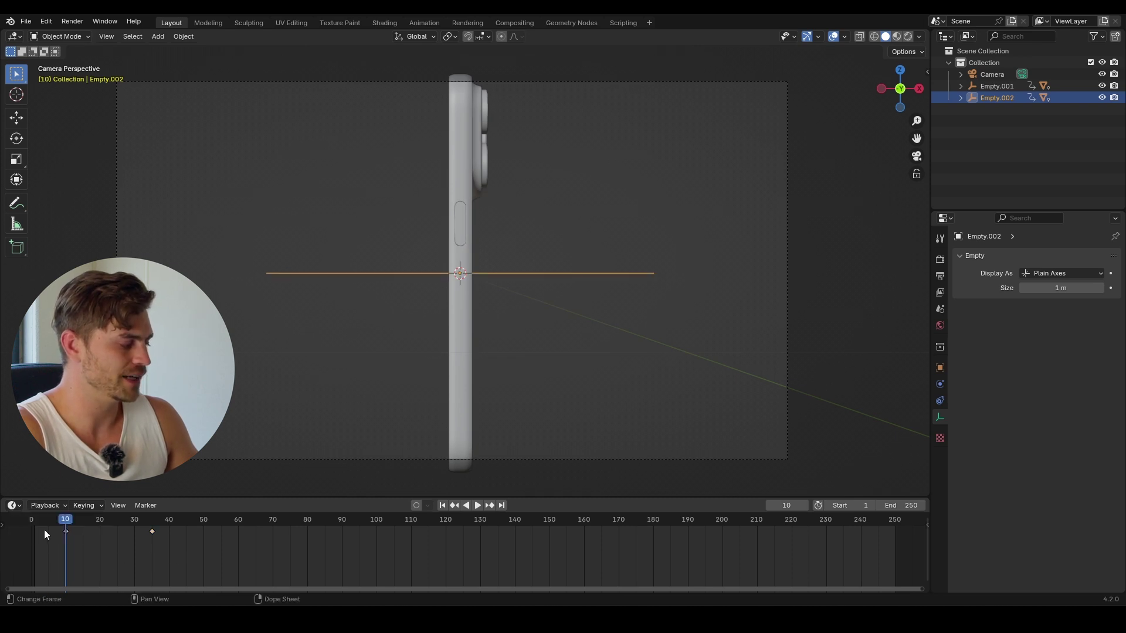
pyautogui.moveTo(587, 340); pyautogui.dragTo(583, 336, button='middle')
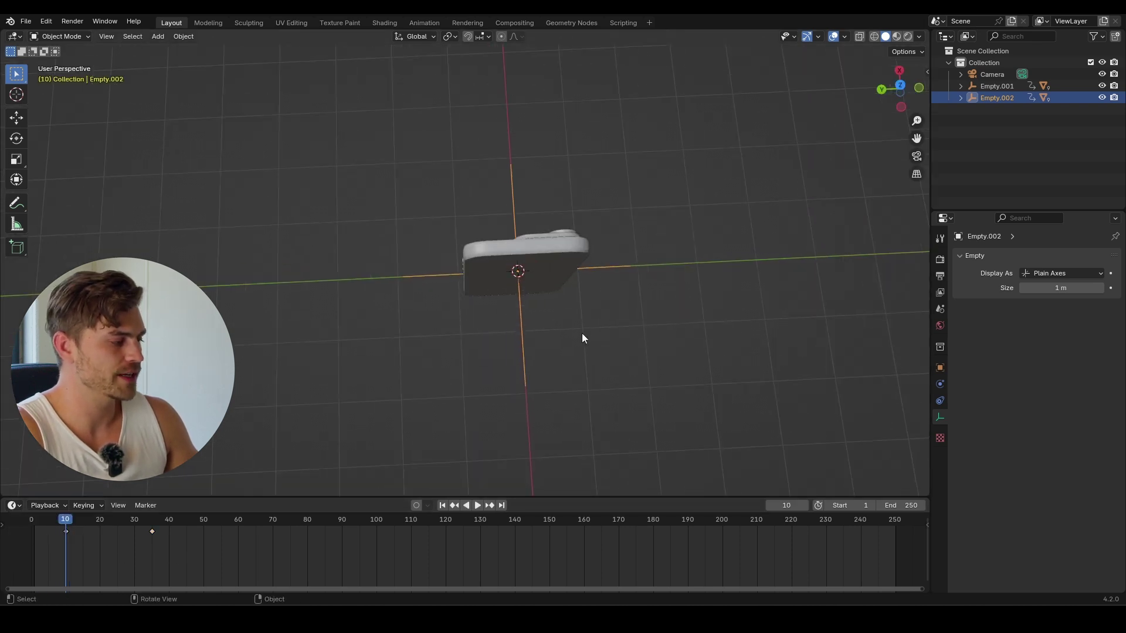
pyautogui.press('g')
pyautogui.press('y')
pyautogui.click(461, 353)
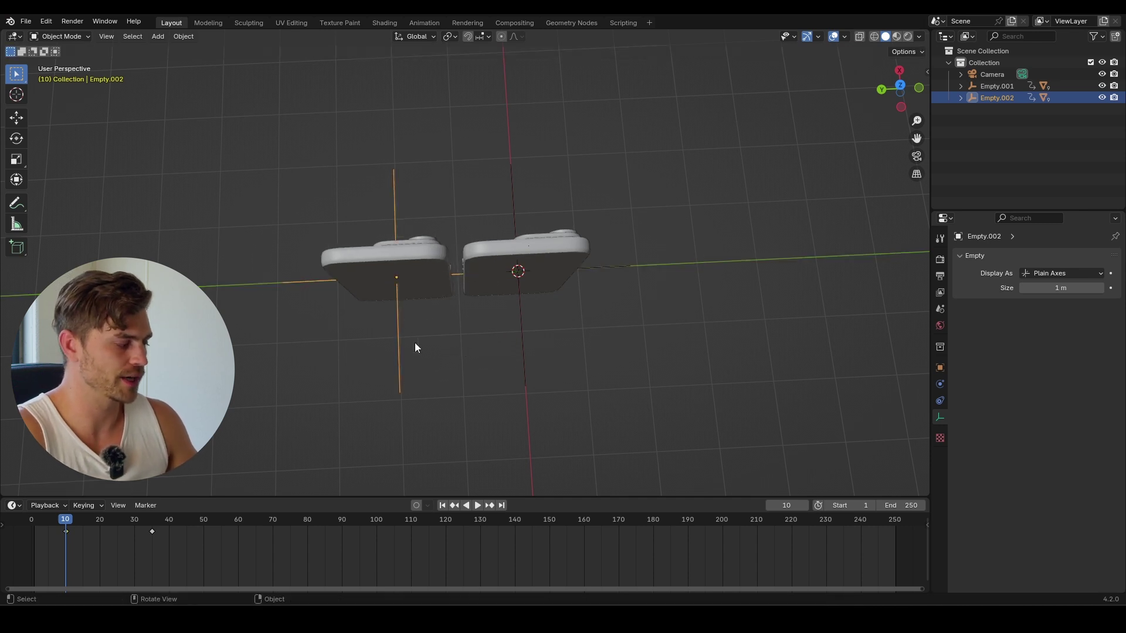
# At frame 9, scale the duplicate phone to 0 and keyframe it
pyautogui.click(62, 519)
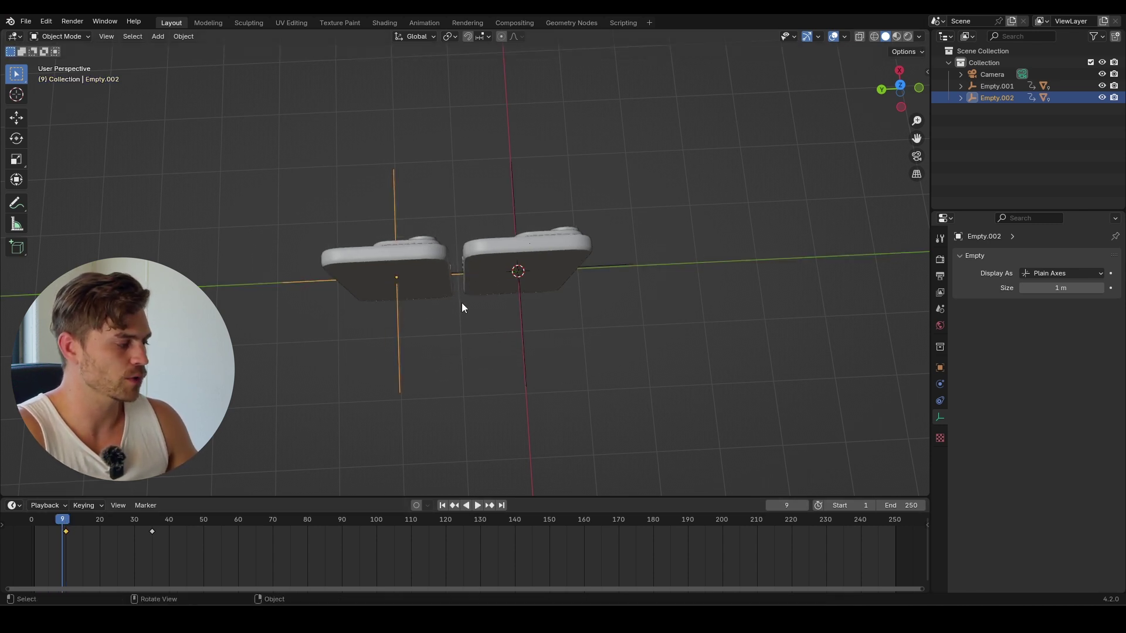
pyautogui.moveTo(462, 302); pyautogui.dragTo(499, 315, button='middle')
pyautogui.press('s')
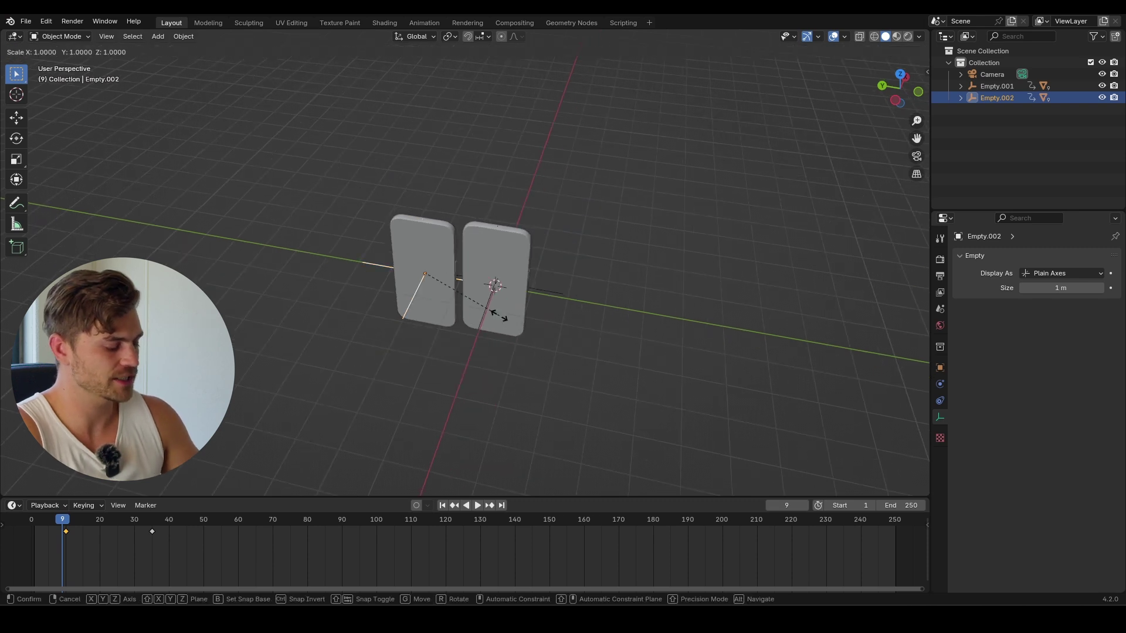
pyautogui.press('0')
pyautogui.press('Return')
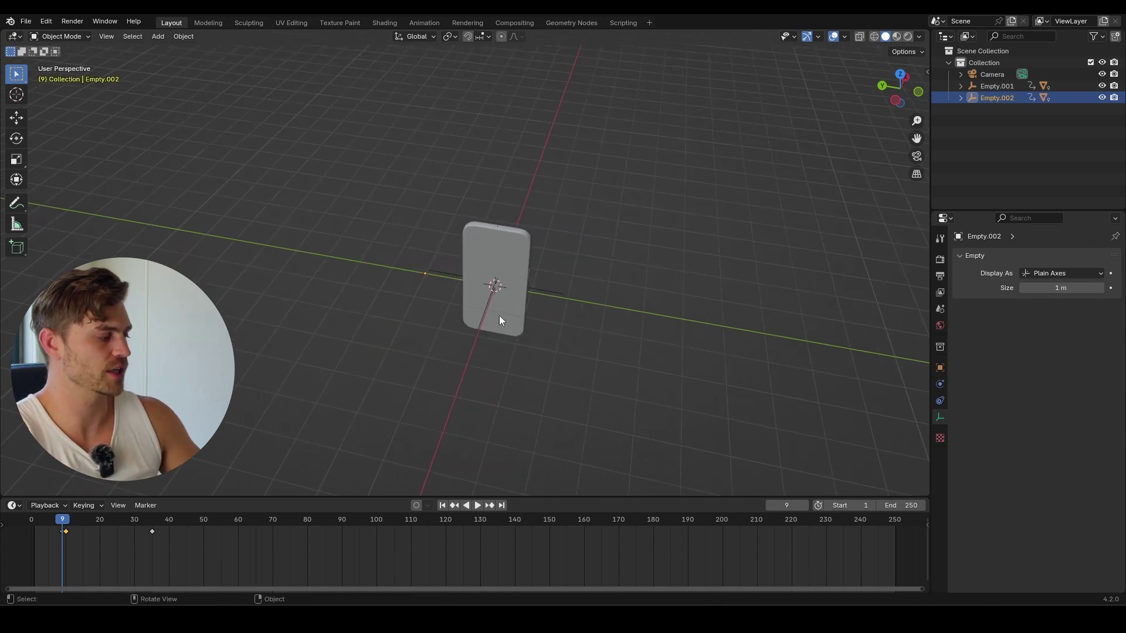
pyautogui.press('i')
pyautogui.press('Right')
pyautogui.press('Right')
pyautogui.press('Right')
pyautogui.press('Right')
pyautogui.press('Right')
pyautogui.press('Right')
pyautogui.press('Right')
pyautogui.press('Right')
pyautogui.press('Right')
pyautogui.press('Right')
pyautogui.press('Right')
pyautogui.press('Right')
pyautogui.press('Right')
pyautogui.press('Right')
# Set the second phone's Location X to -4.0712 m and keyframe it at frame 35
pyautogui.press('space')
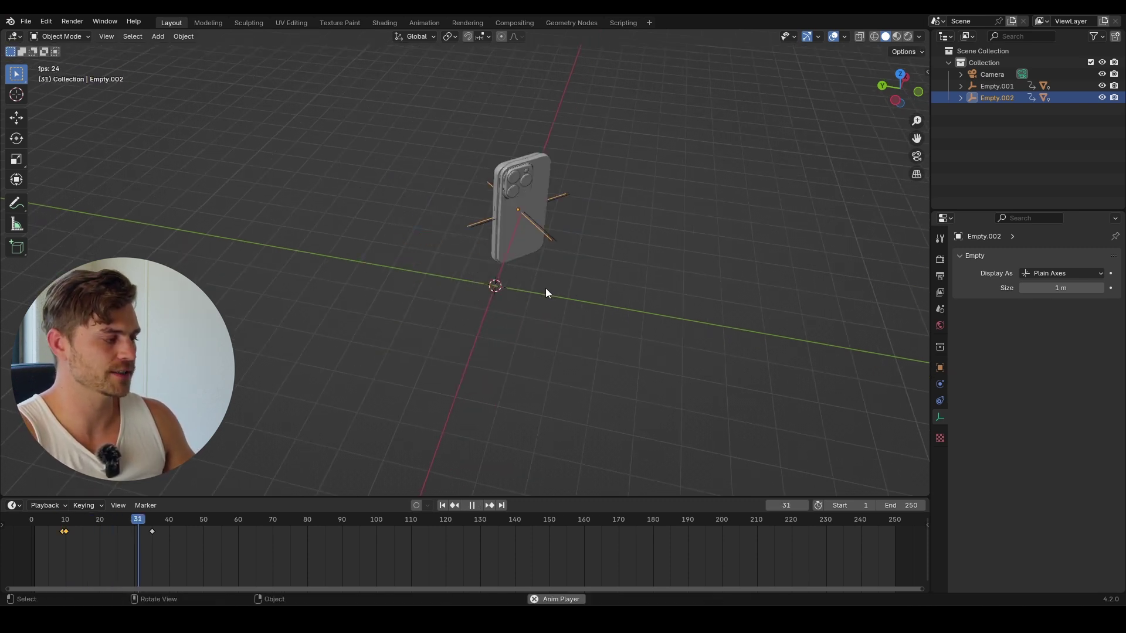
pyautogui.moveTo(545, 287); pyautogui.dragTo(441, 336, button='middle')
pyautogui.moveTo(189, 523); pyautogui.dragTo(152, 523)
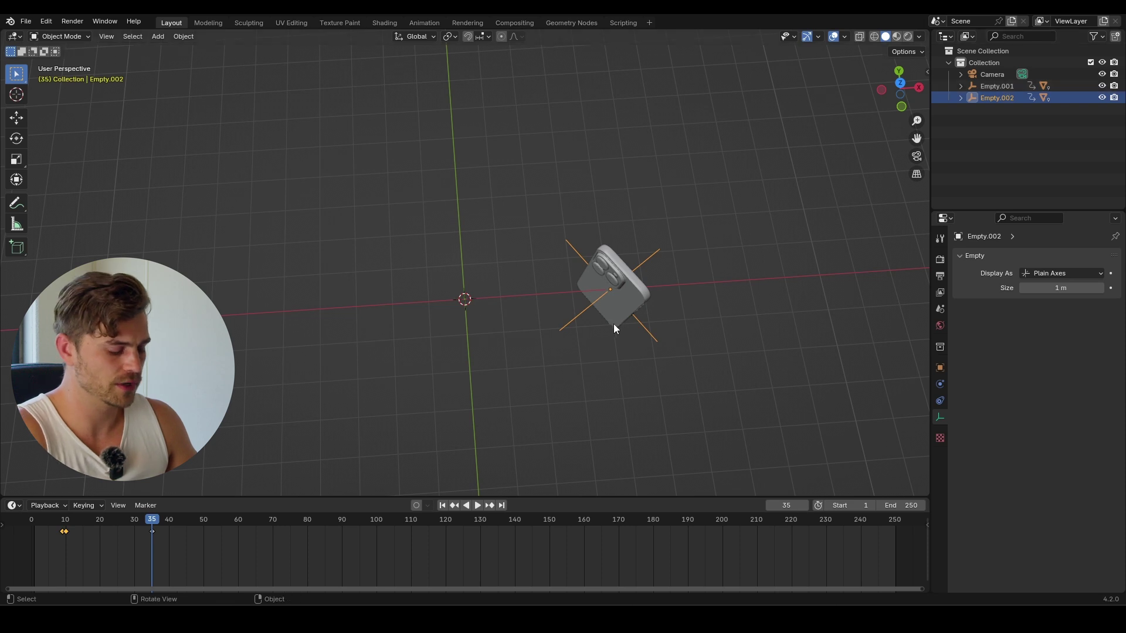
pyautogui.press('KP_0')
pyautogui.click(939, 368)
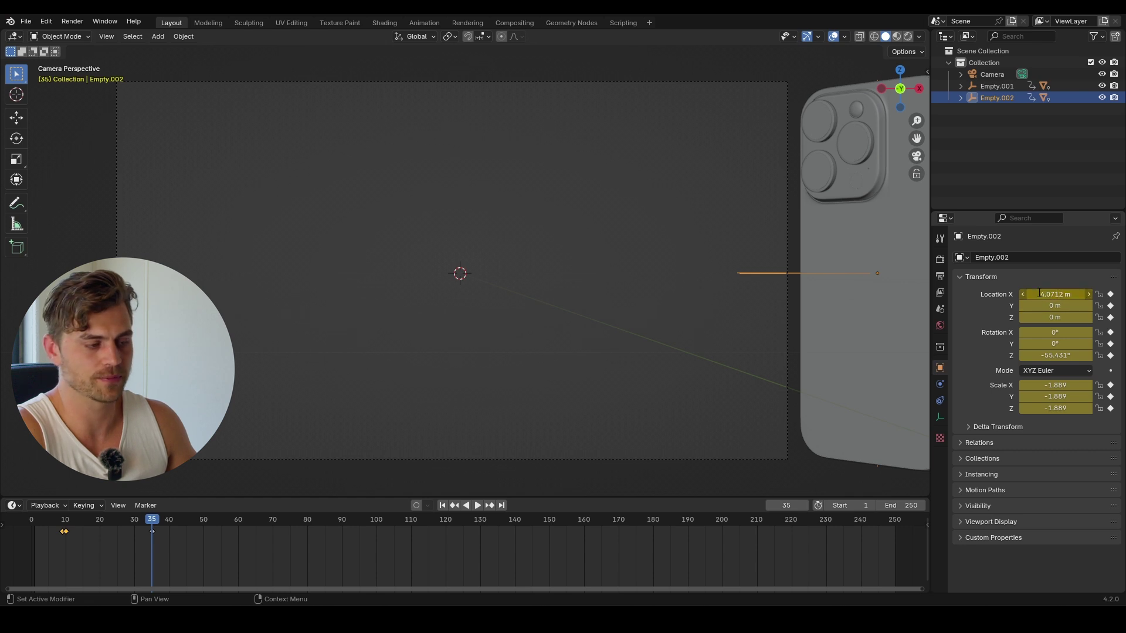
pyautogui.press('-')
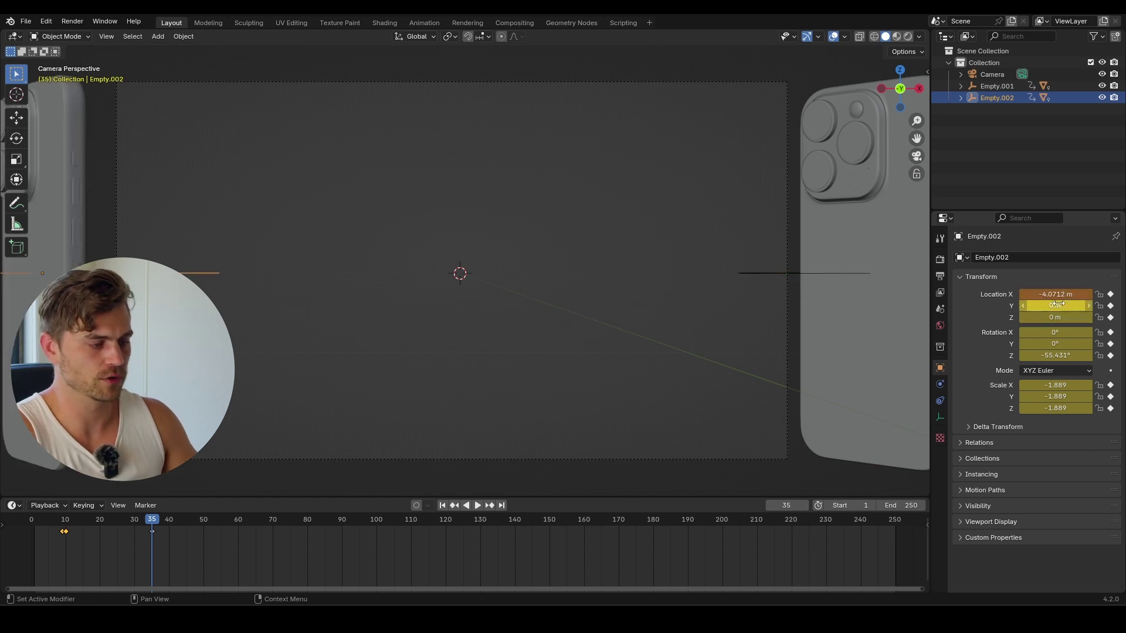
pyautogui.press('i')
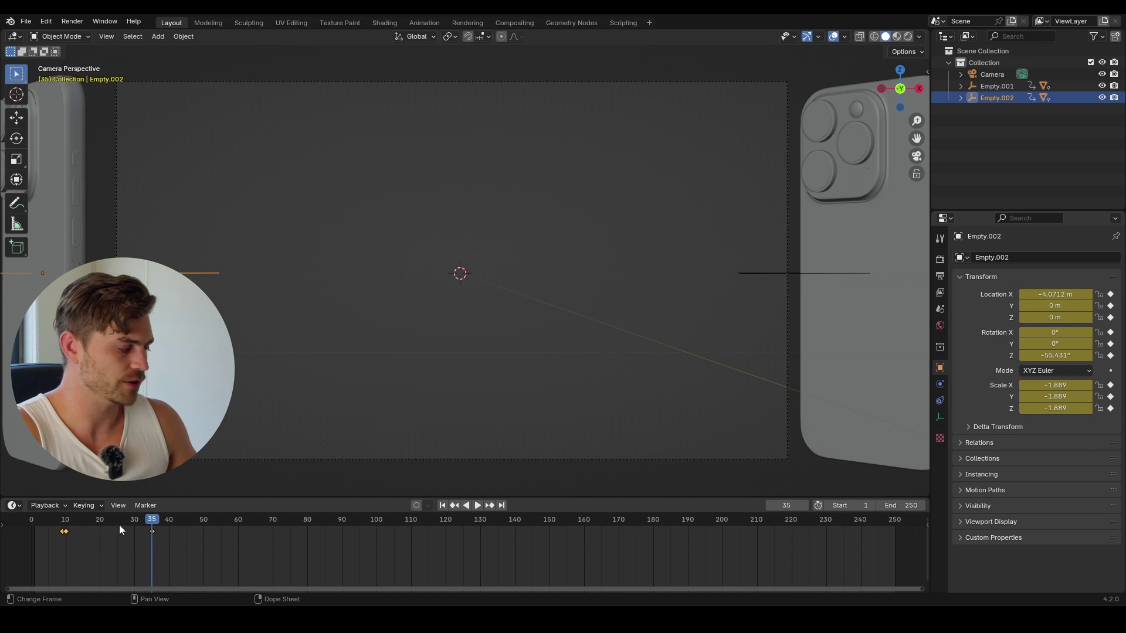
# Rotate the second phone around global Z and keyframe the rotation at frame 35
pyautogui.scroll(-2, 254, 440)
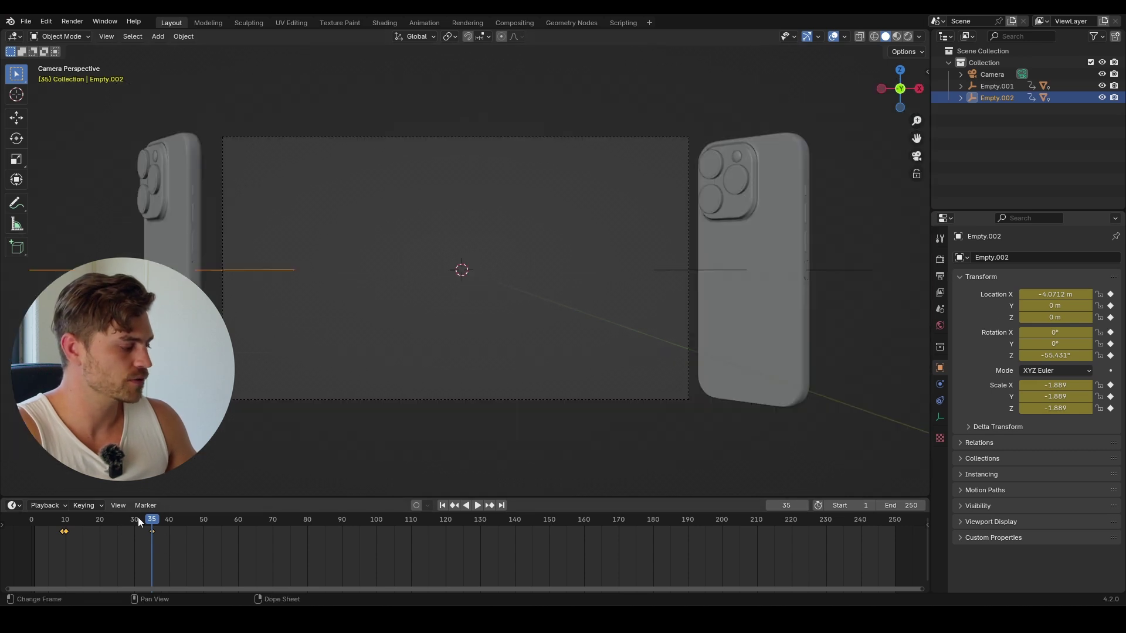
pyautogui.moveTo(138, 517)
pyautogui.mouseDown()
pyautogui.moveTo(69, 523)
pyautogui.moveTo(152, 528)
pyautogui.mouseUp()
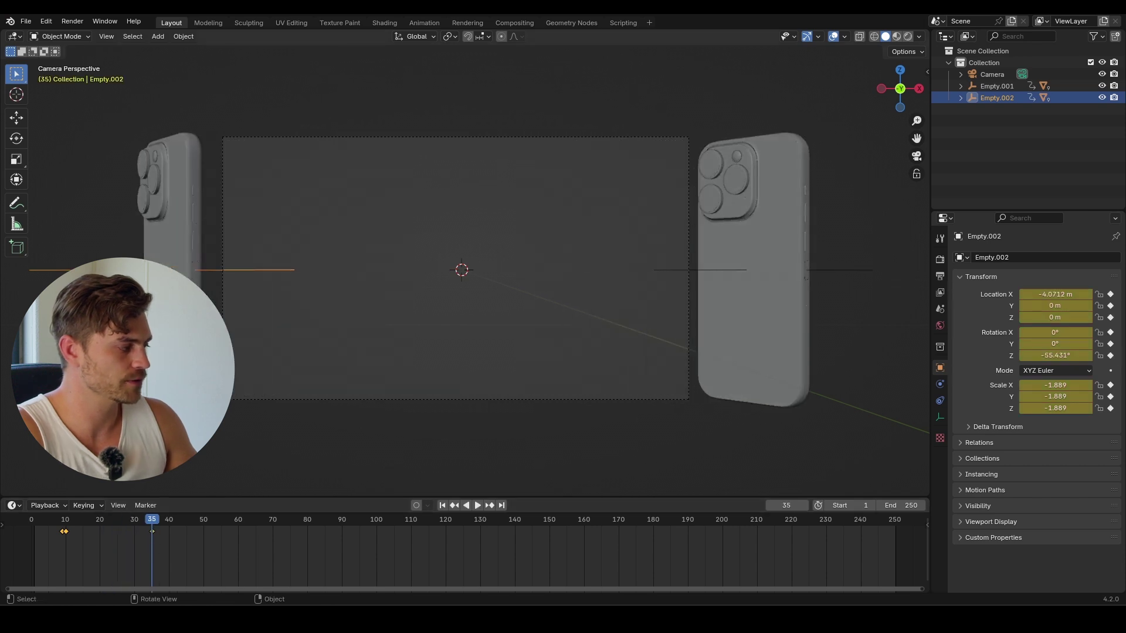
pyautogui.press('r')
pyautogui.press('z')
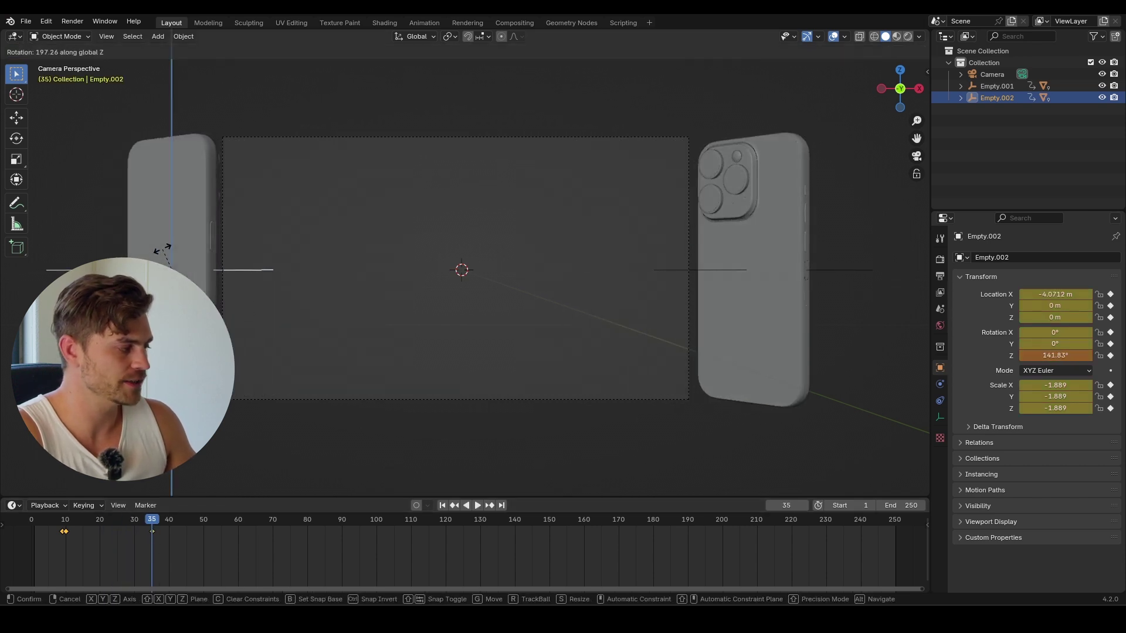
pyautogui.click(166, 251)
pyautogui.press('i')
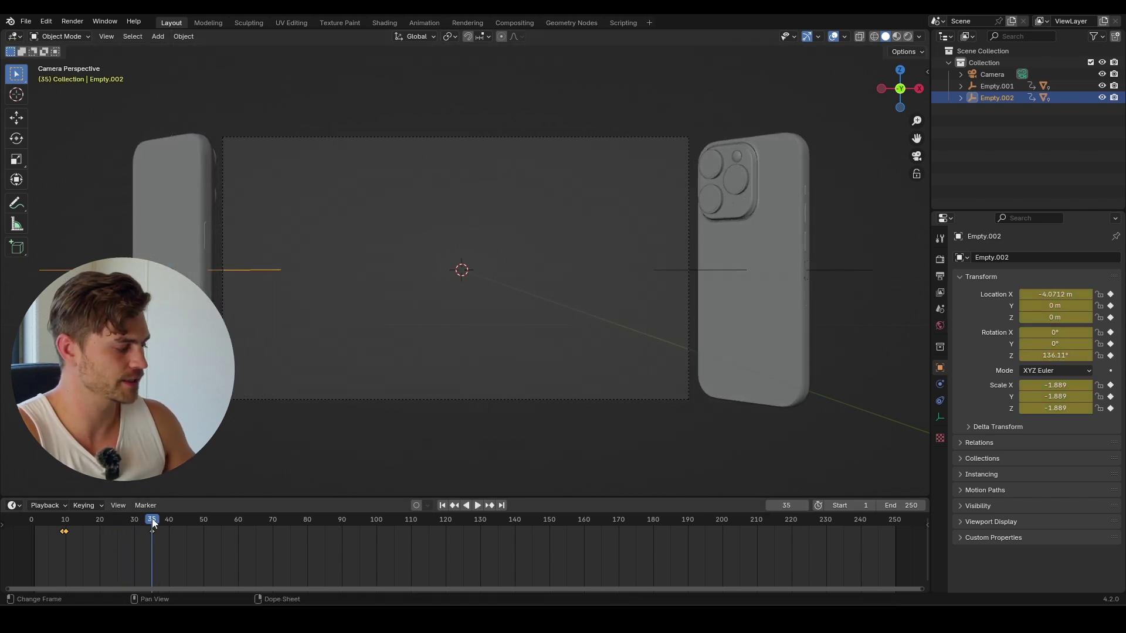
# Turn the second phone further to Rotation Z 253.49° and preview the turn
pyautogui.moveTo(152, 518)
pyautogui.mouseDown()
pyautogui.moveTo(67, 521)
pyautogui.moveTo(150, 523)
pyautogui.mouseUp()
pyautogui.press('r')
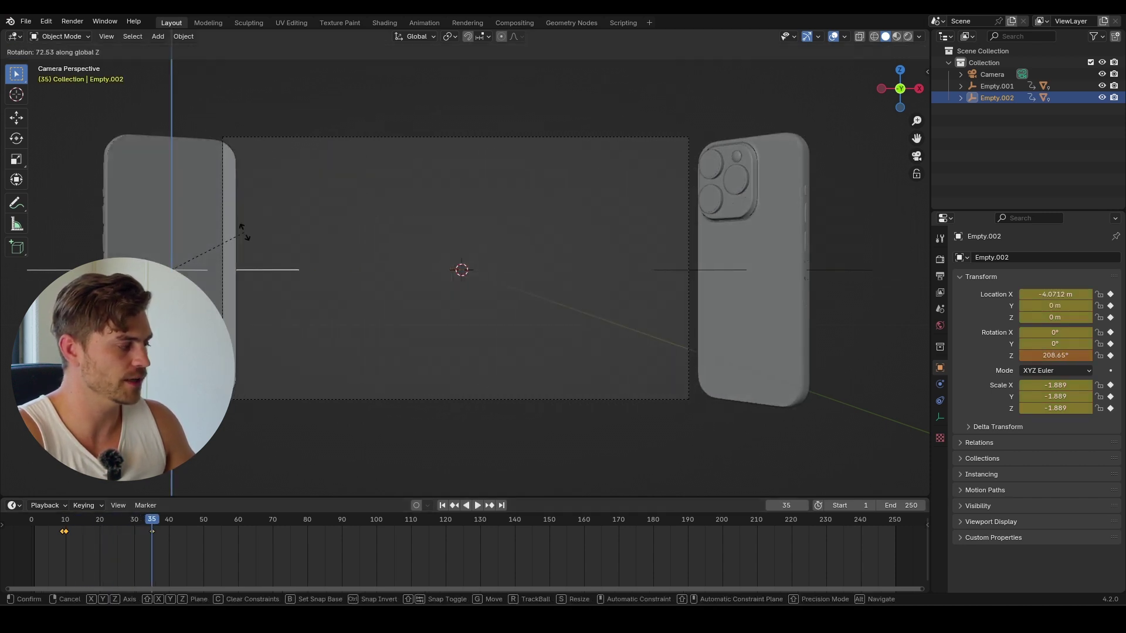
pyautogui.click(274, 243)
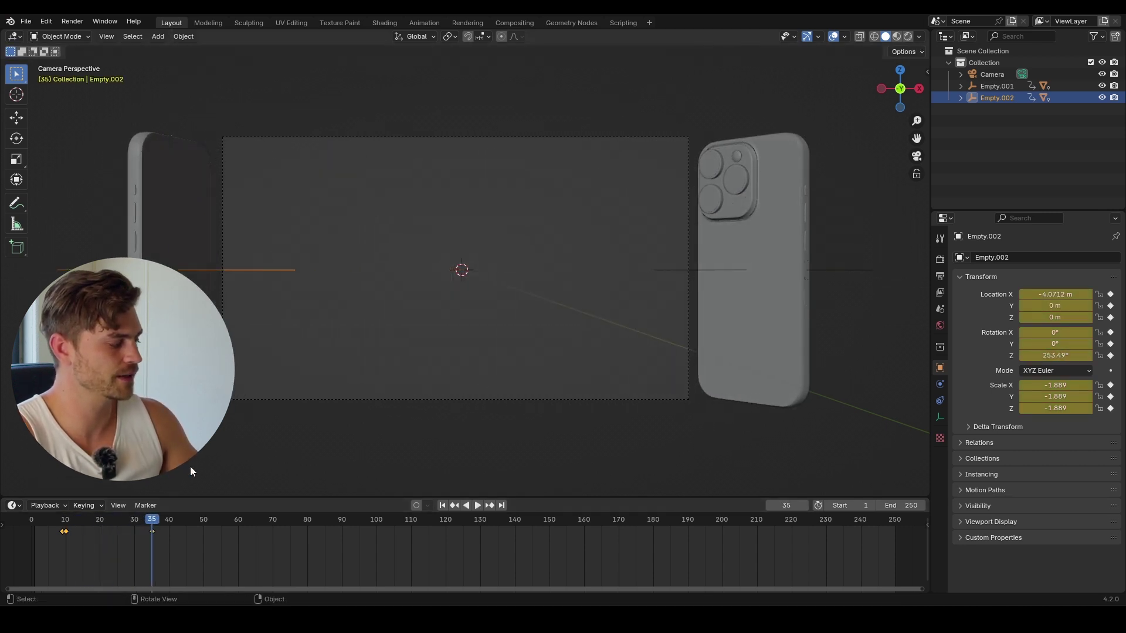
pyautogui.moveTo(152, 519); pyautogui.dragTo(40, 537)
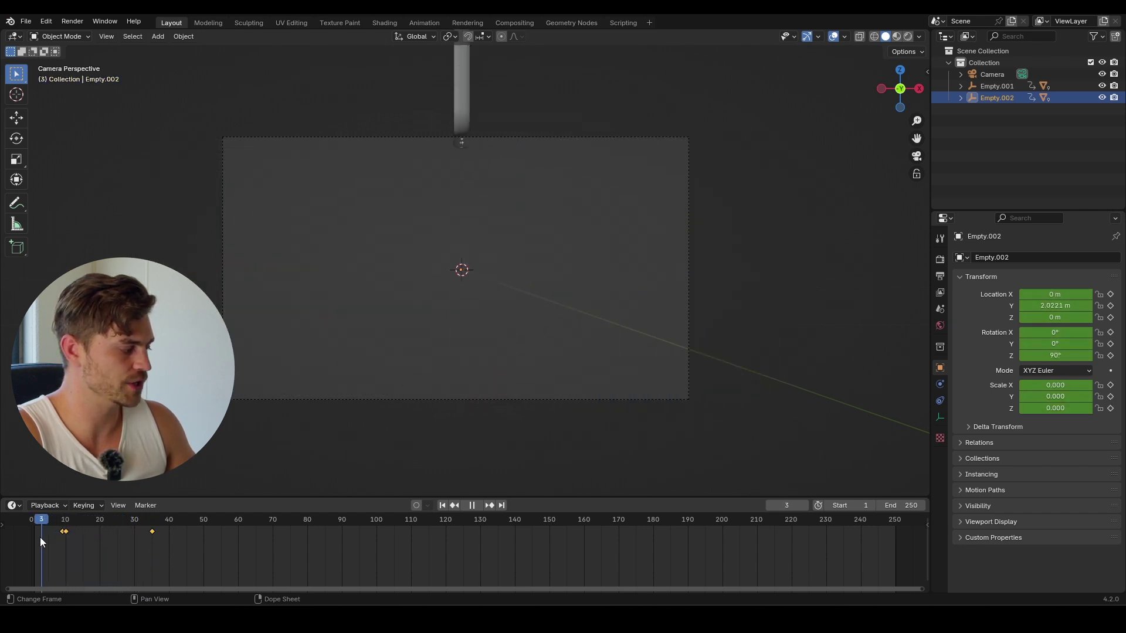
# Play back the animation, save the file, and enlarge the timeline area
pyautogui.press('space')
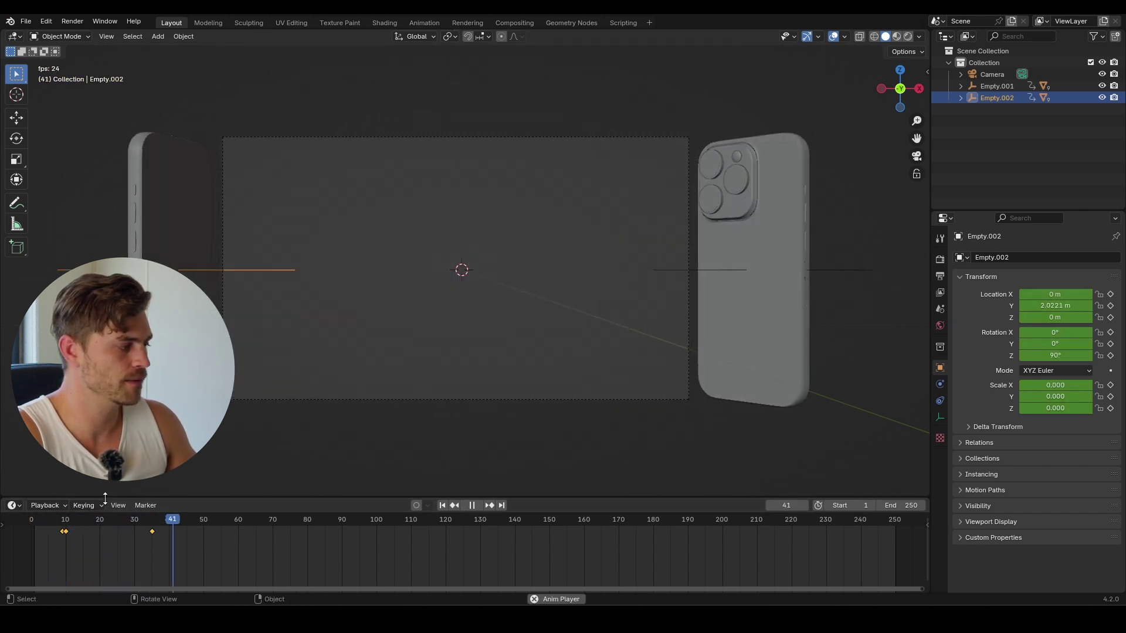
pyautogui.press('space')
pyautogui.hotkey('ctrl', 's')
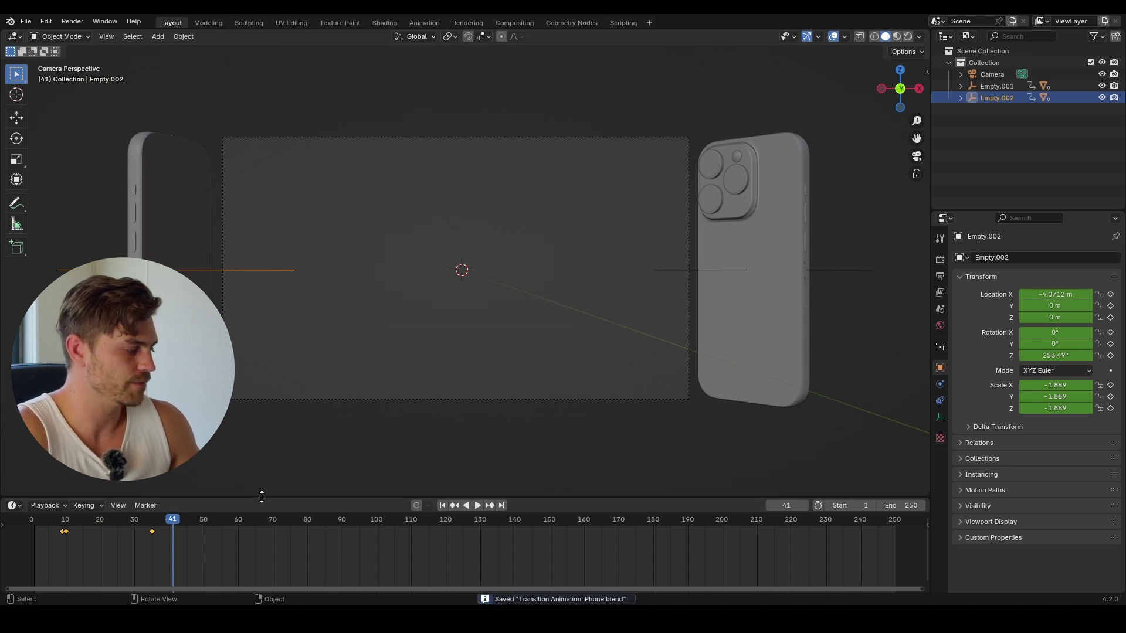
pyautogui.moveTo(259, 499); pyautogui.dragTo(260, 379)
# Turn the timeline into the Graph Editor and select Empty.001 to show its curves
pyautogui.click(10, 385)
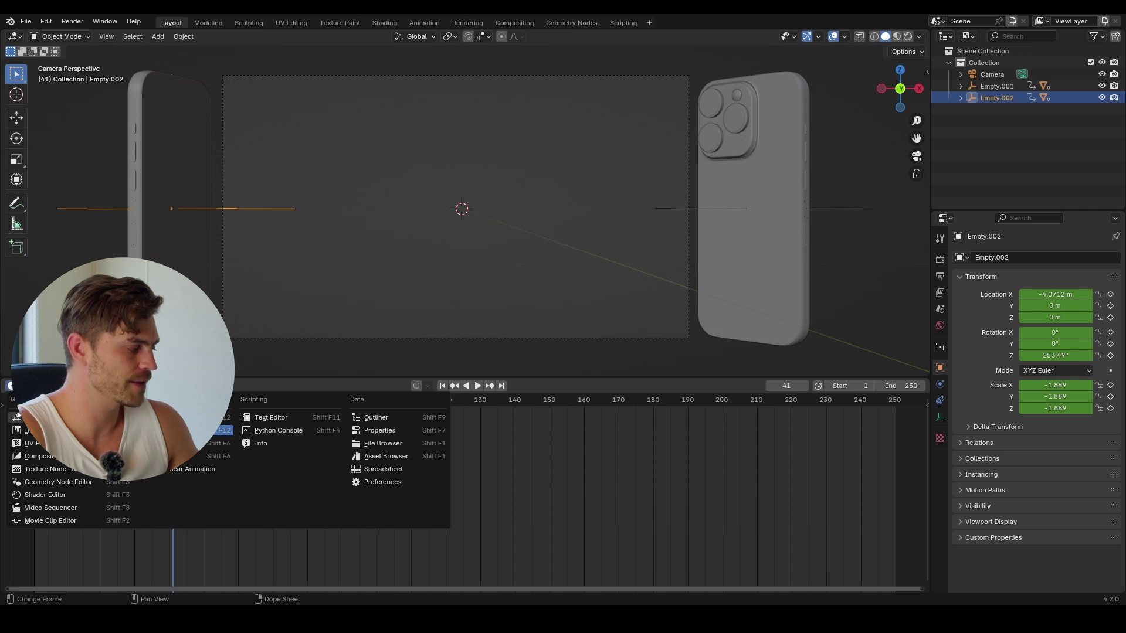
pyautogui.click(211, 444)
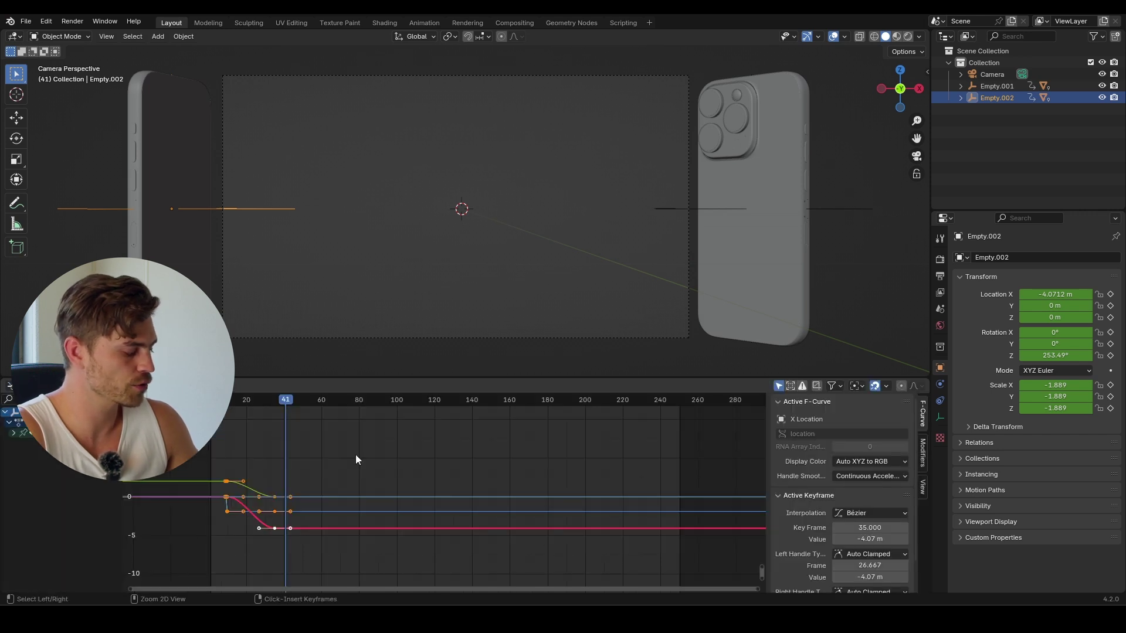
pyautogui.hotkey('ctrl', 'Tab')
pyautogui.hotkey('ctrl', 'Tab')
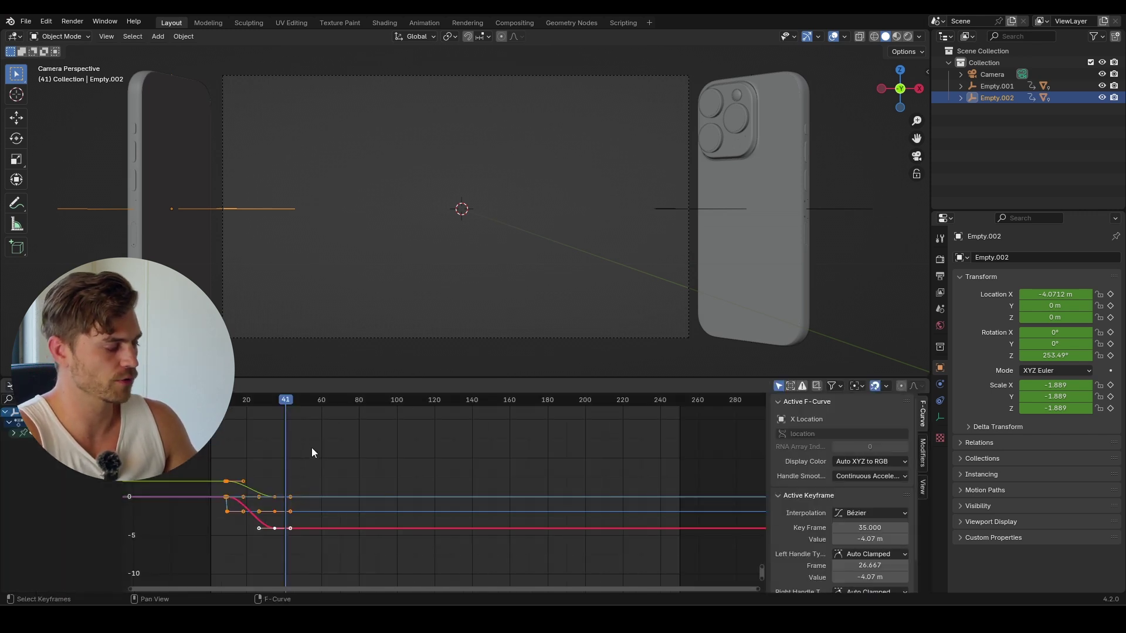
pyautogui.press('Home')
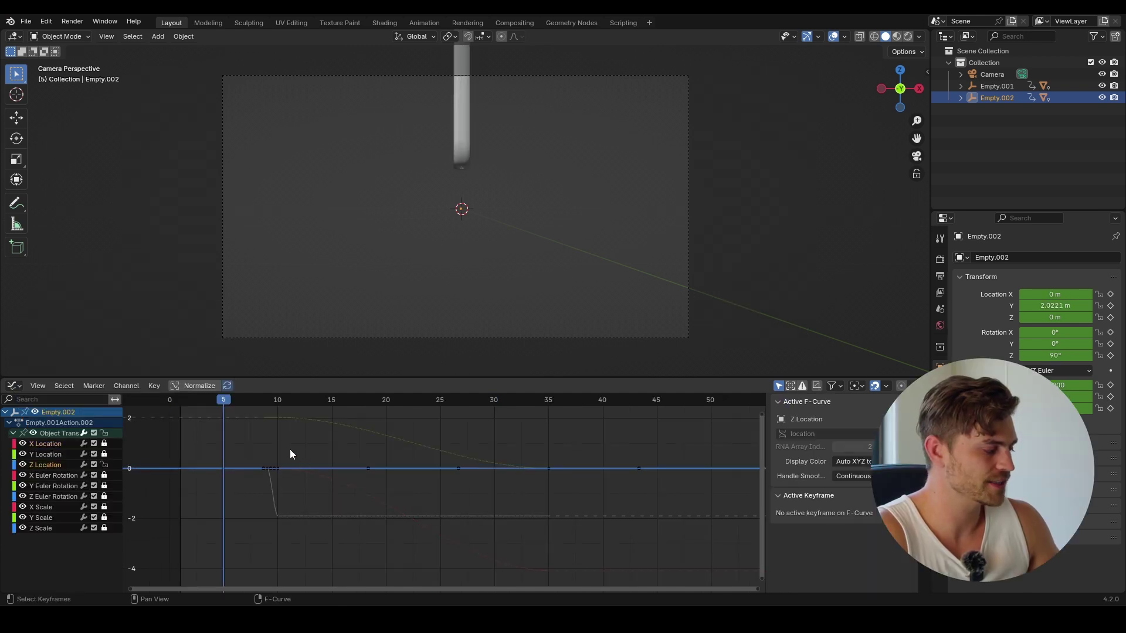
pyautogui.click(332, 470)
pyautogui.click(997, 87)
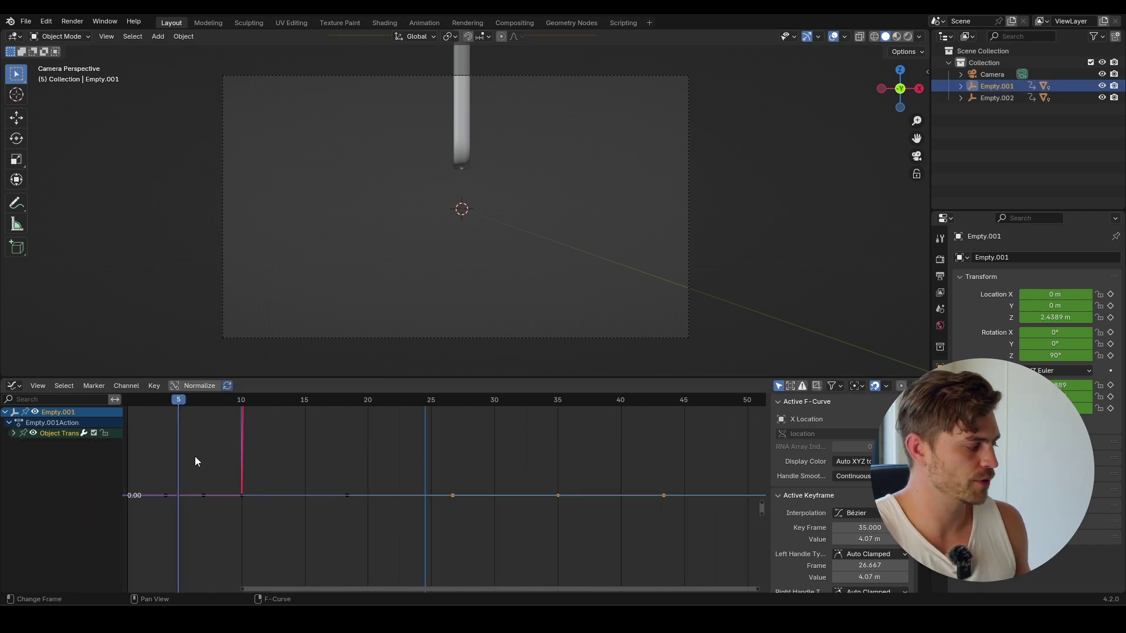
# Unlock only Z Location, lower its first key's handle for a sharp drop, and preview
pyautogui.click(13, 433)
pyautogui.click(105, 434)
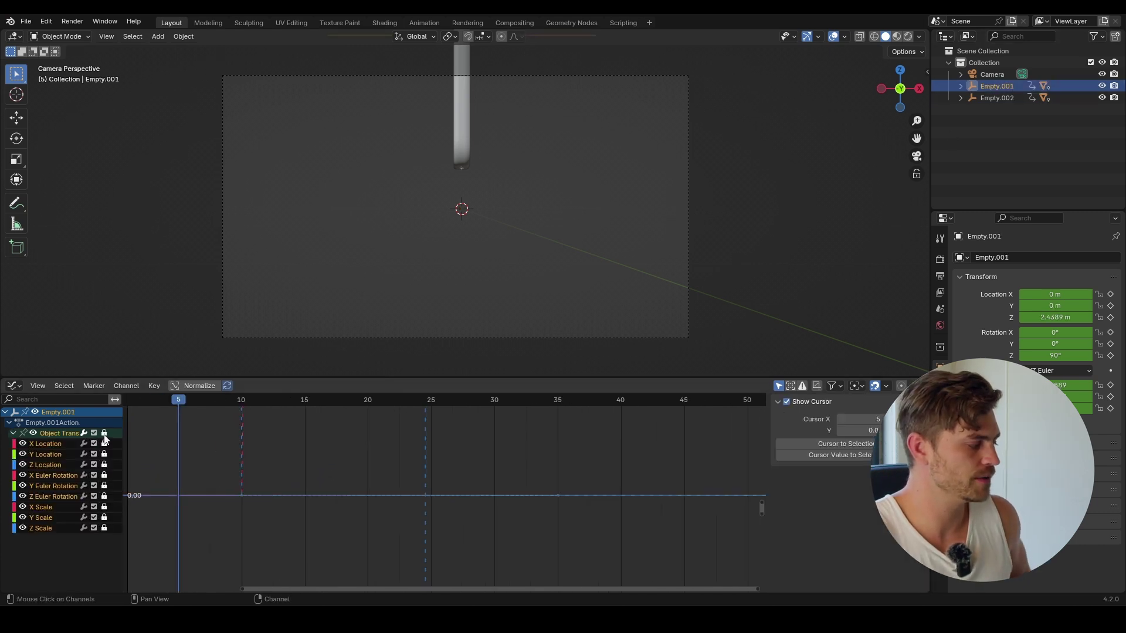
pyautogui.click(105, 464)
pyautogui.press('Home')
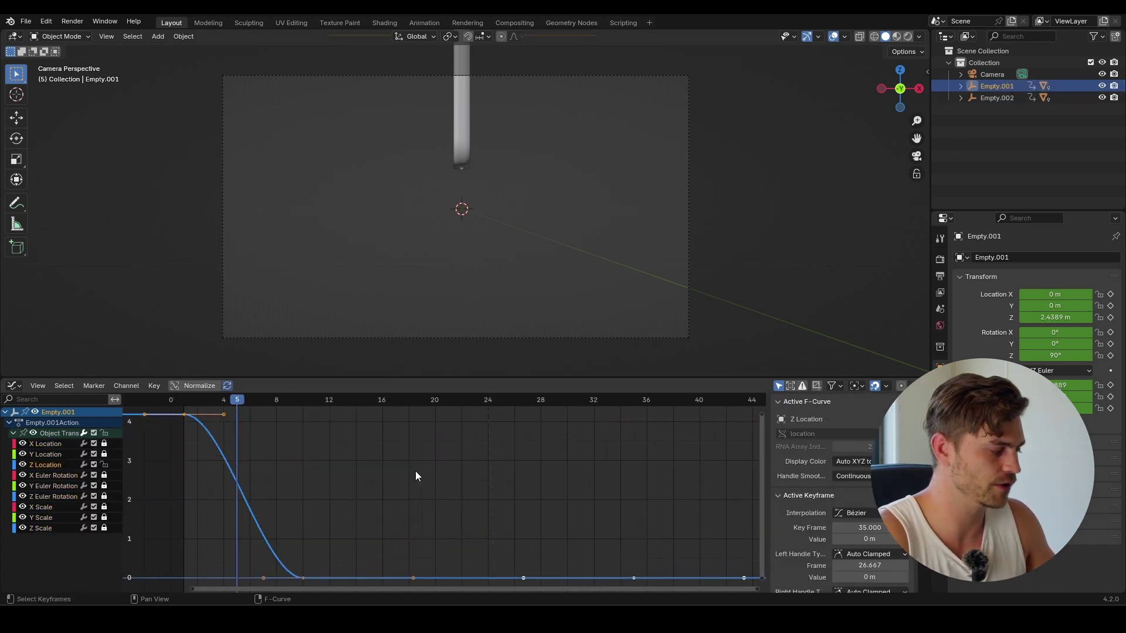
pyautogui.scroll(-2, 339, 463)
pyautogui.keyDown('ctrl'); pyautogui.hscroll(-3, 329, 418); pyautogui.keyUp('ctrl')
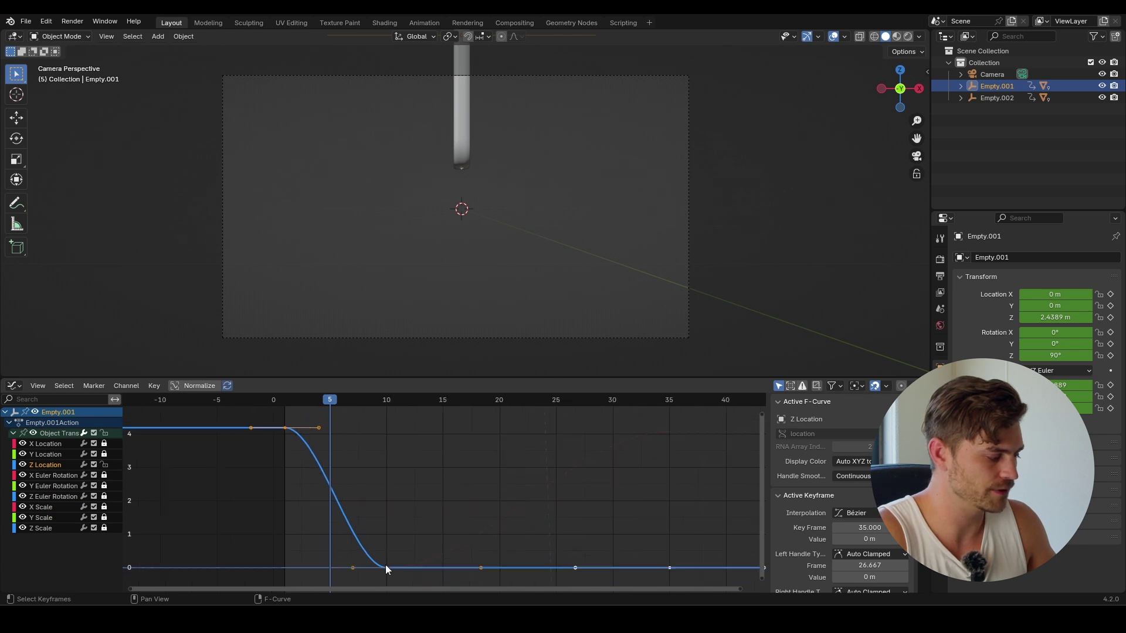
pyautogui.moveTo(326, 416); pyautogui.dragTo(300, 441)
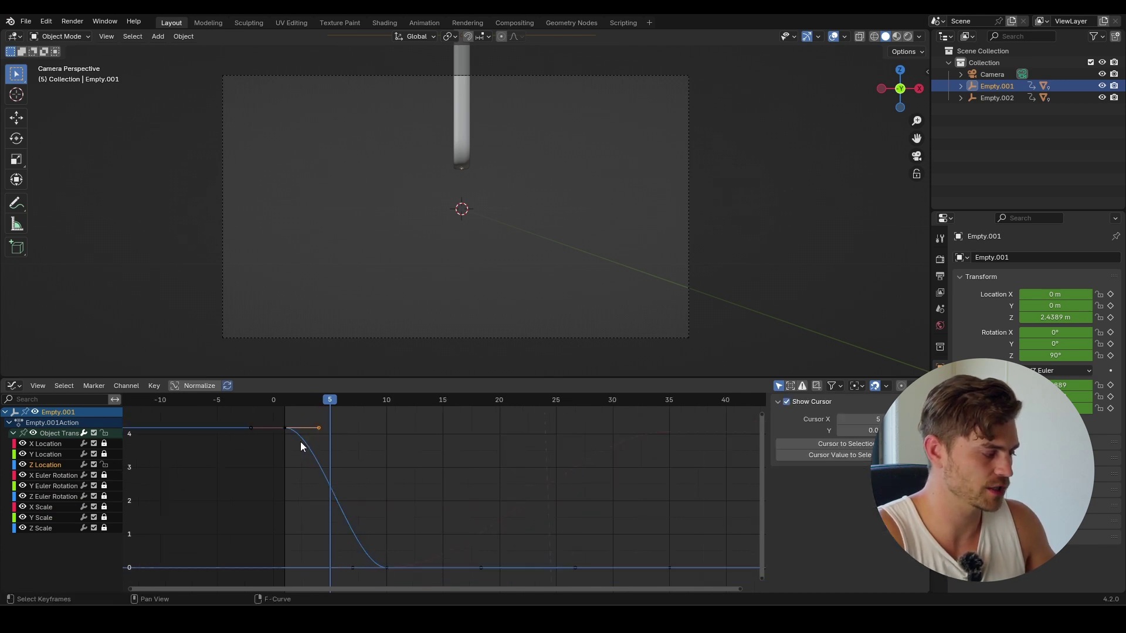
pyautogui.press('g')
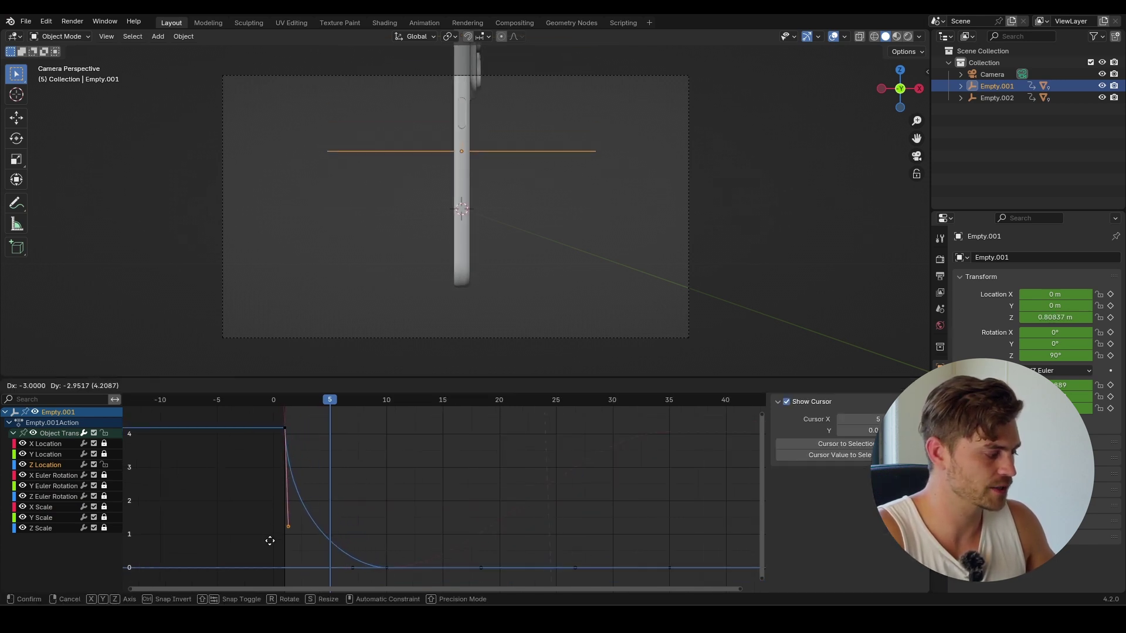
pyautogui.click(272, 538)
pyautogui.click(285, 403)
pyautogui.press('space')
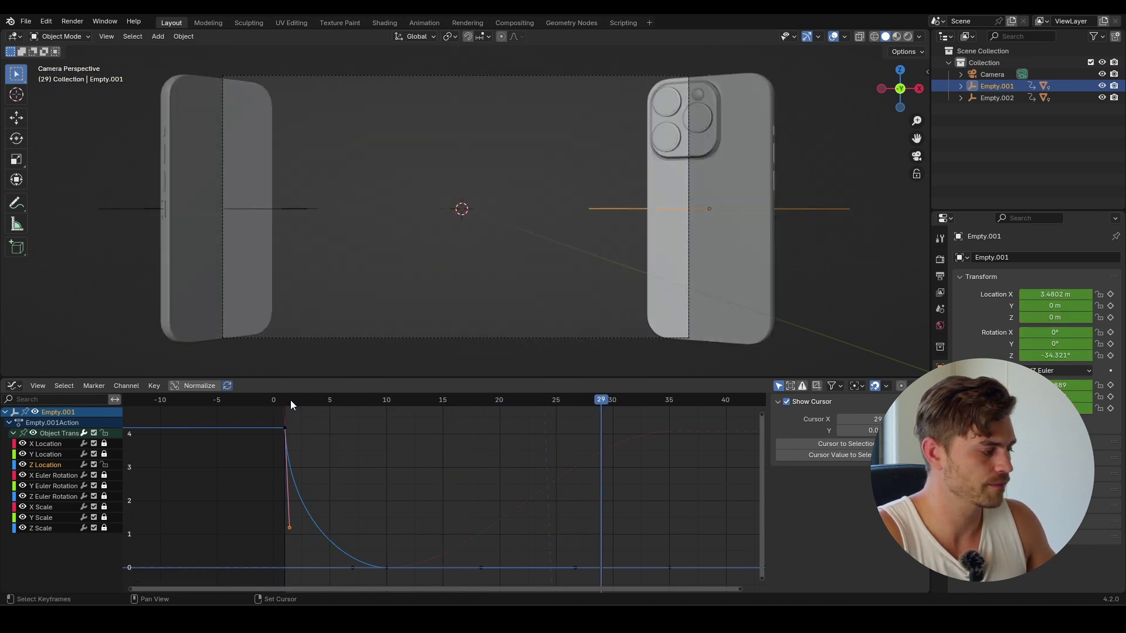
pyautogui.press('space')
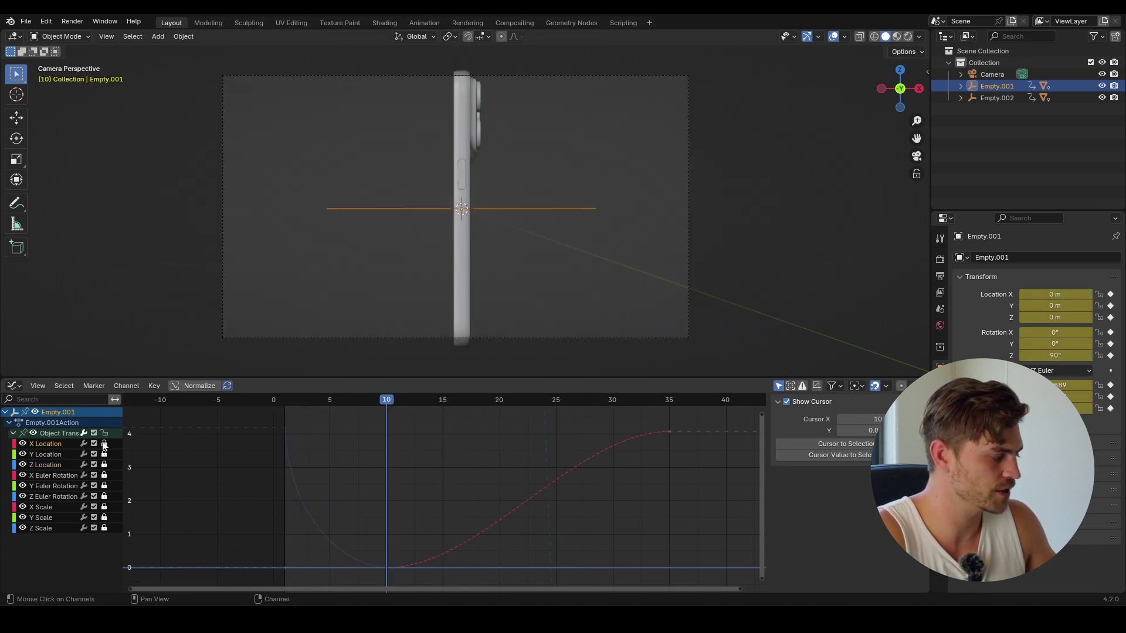
# Set the X Location curve's handles to Free and steepen the curve leaving frame 10
pyautogui.click(100, 443)
pyautogui.press('Home')
pyautogui.click(372, 447)
pyautogui.scroll(-3, 389, 508)
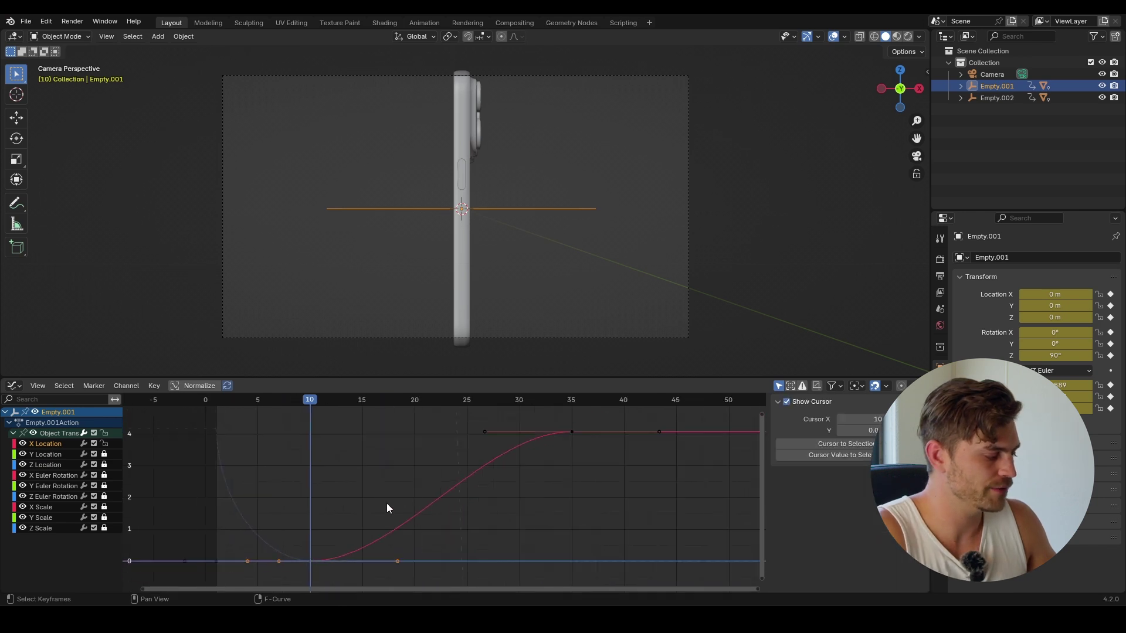
pyautogui.scroll(1, 335, 512)
pyautogui.moveTo(334, 512); pyautogui.dragTo(346, 491, button='middle')
pyautogui.scroll(2, 346, 486)
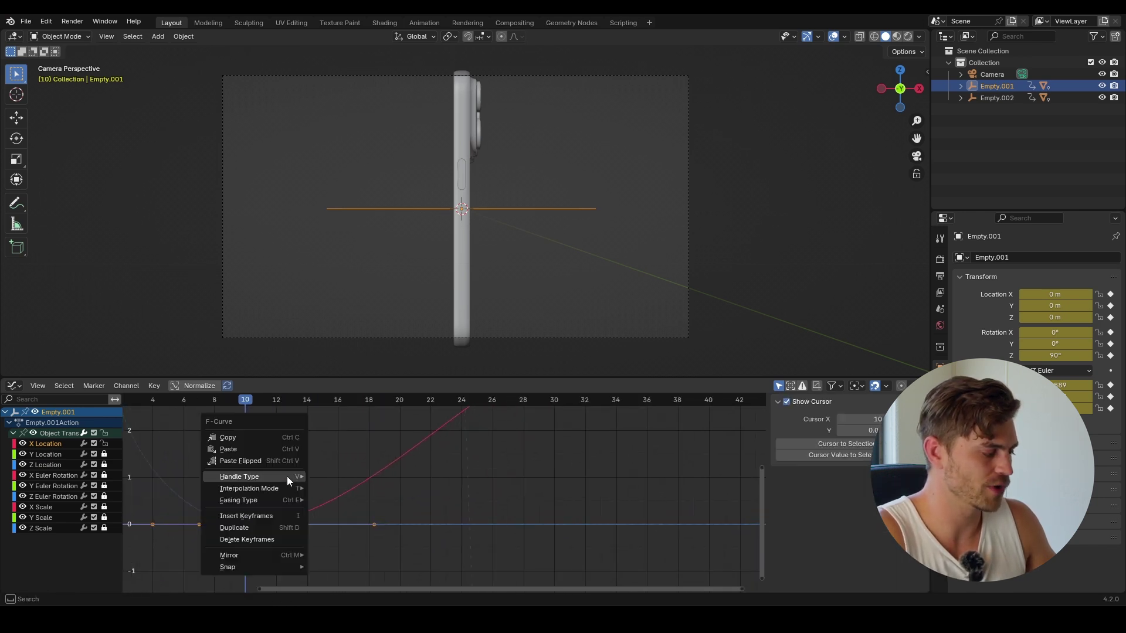
pyautogui.rightClick(287, 476)
pyautogui.moveTo(287, 476)
pyautogui.click(367, 477)
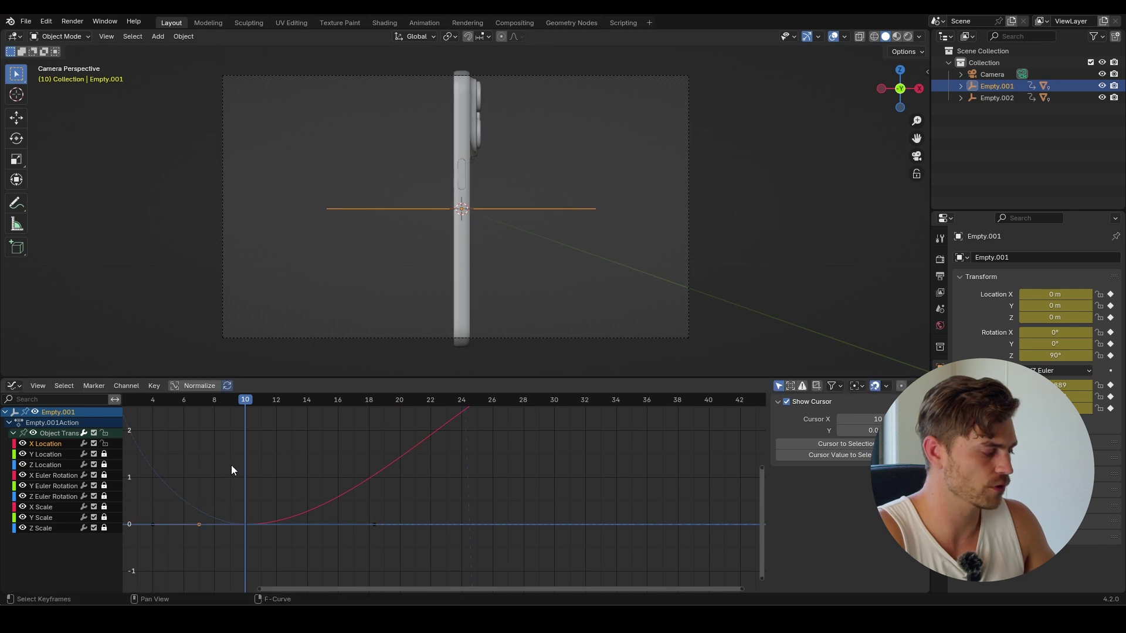
pyautogui.moveTo(230, 465); pyautogui.dragTo(259, 507, button='middle')
pyautogui.moveTo(390, 566); pyautogui.dragTo(330, 450)
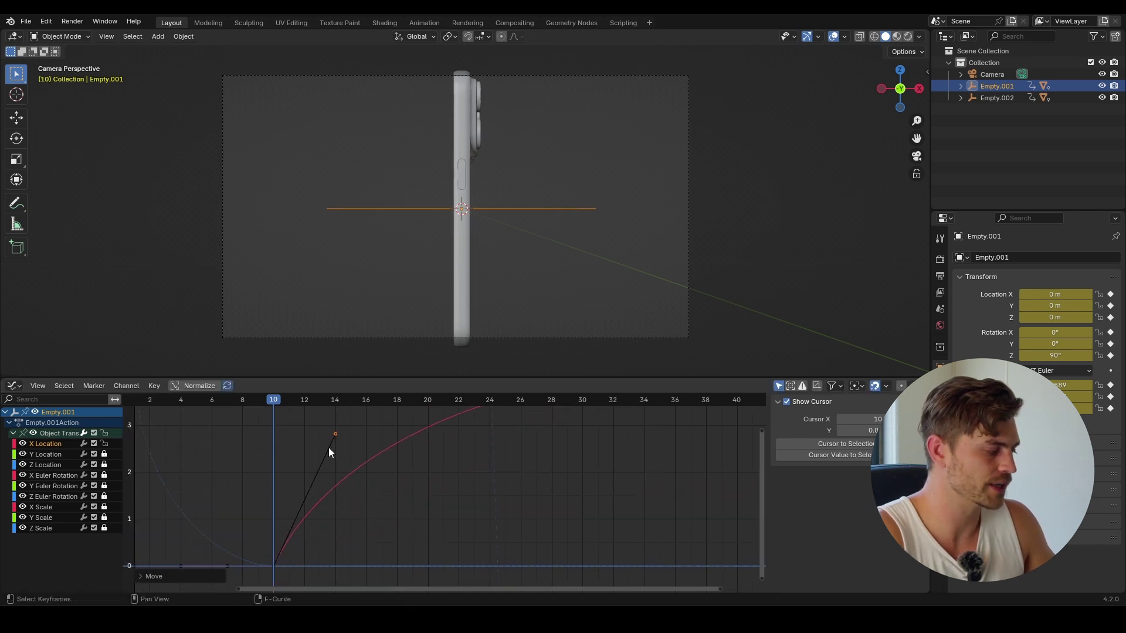
# Preview the new ease and shift the X Location handle right and down
pyautogui.press('space')
pyautogui.moveTo(336, 448); pyautogui.dragTo(343, 459, button='middle')
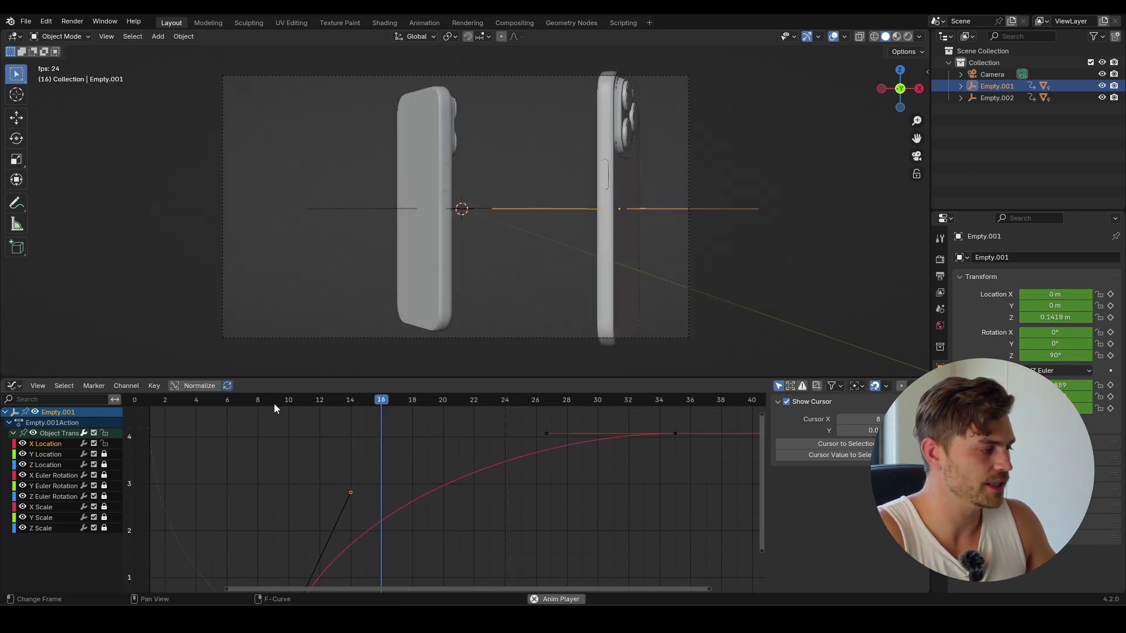
pyautogui.press('space')
pyautogui.scroll(-2, 365, 464)
pyautogui.moveTo(383, 470); pyautogui.dragTo(413, 480)
# Lower the frame-35 key's left handle, preview the slide, and lock X Location
pyautogui.click(531, 445)
pyautogui.press('g')
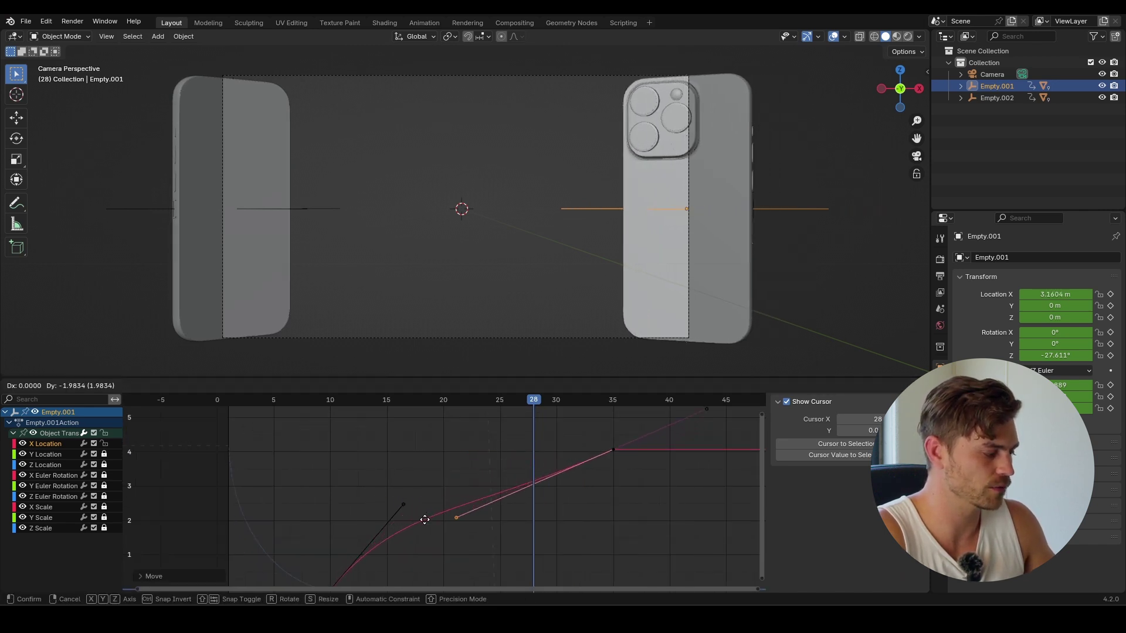
pyautogui.click(431, 527)
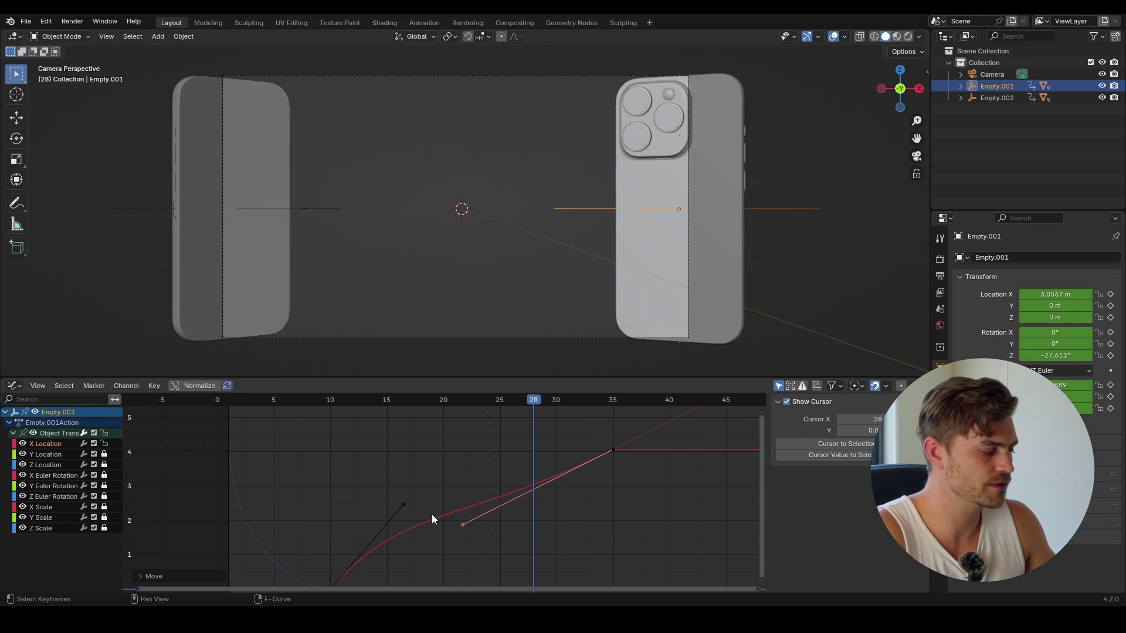
pyautogui.press('space')
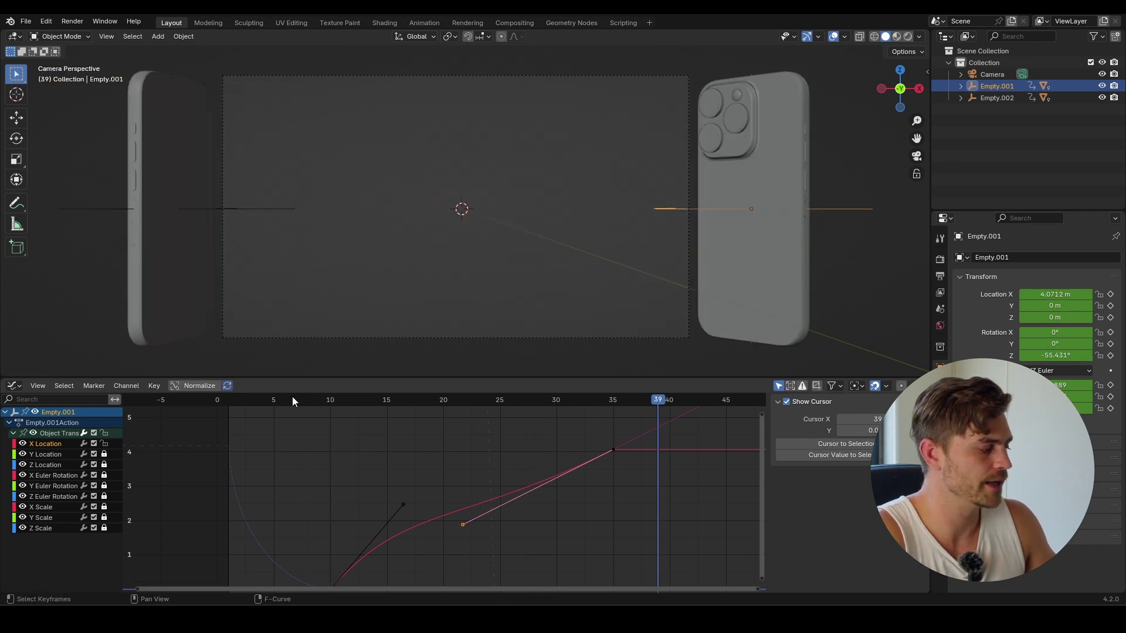
pyautogui.press('space')
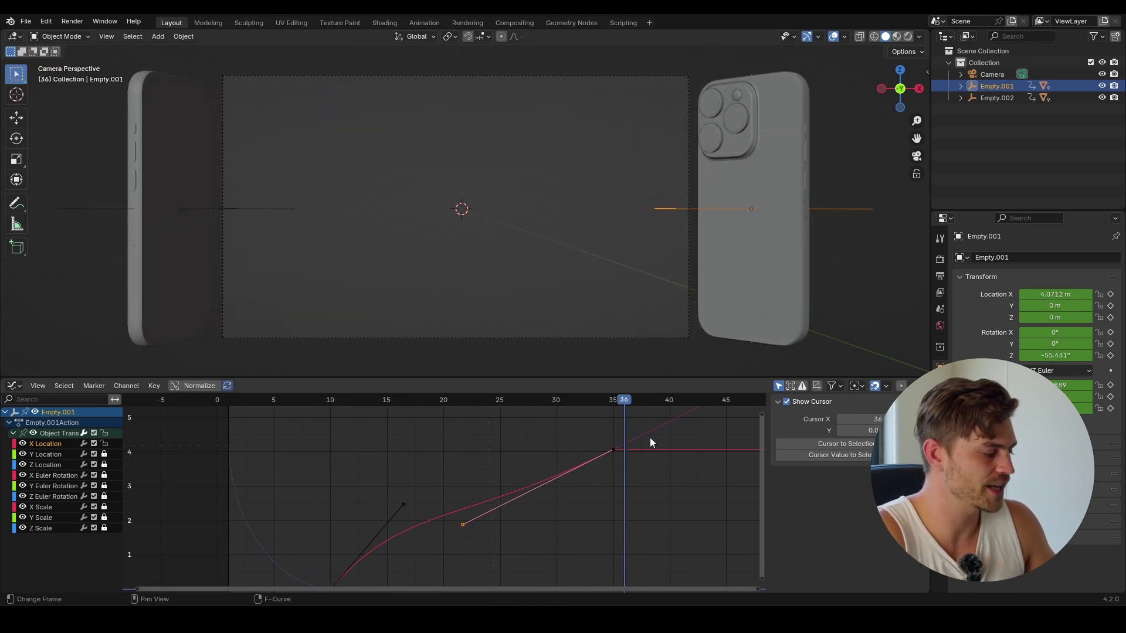
pyautogui.click(104, 444)
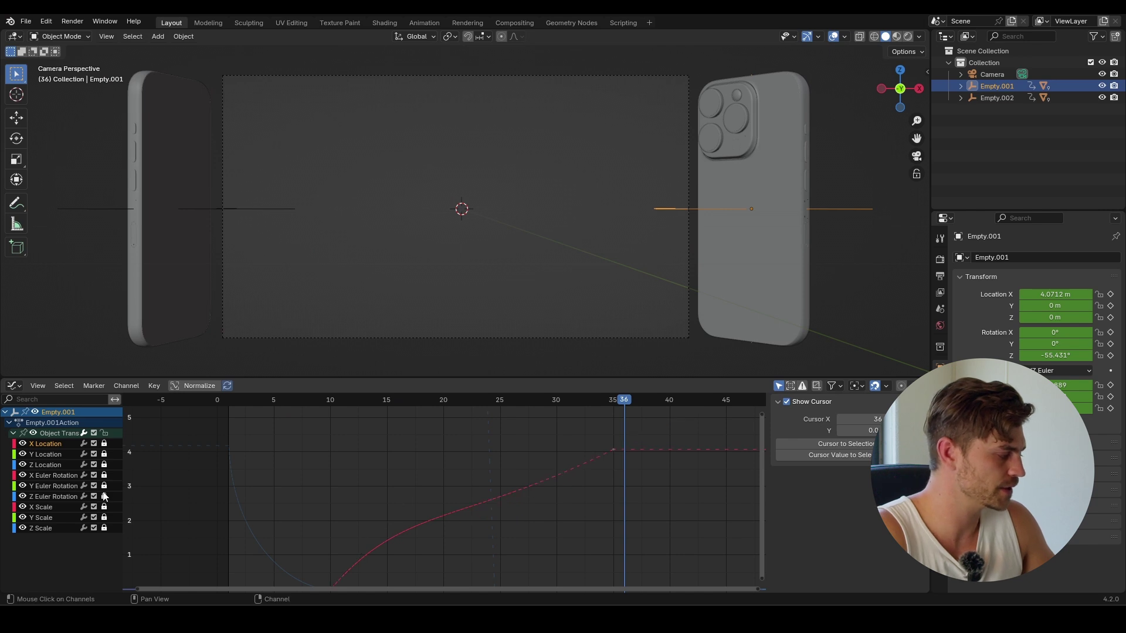
# Select Empty.001's Z Euler Rotation curve and slide its handle along the time axis
pyautogui.click(42, 497)
pyautogui.press('Home')
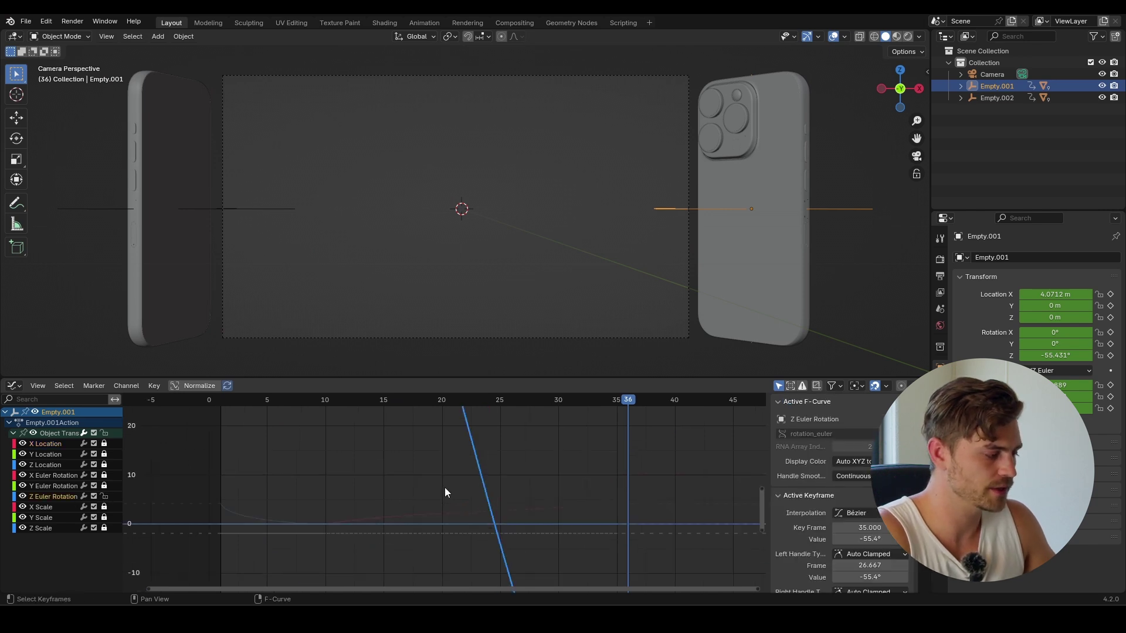
pyautogui.moveTo(295, 404); pyautogui.dragTo(391, 439)
pyautogui.press('g')
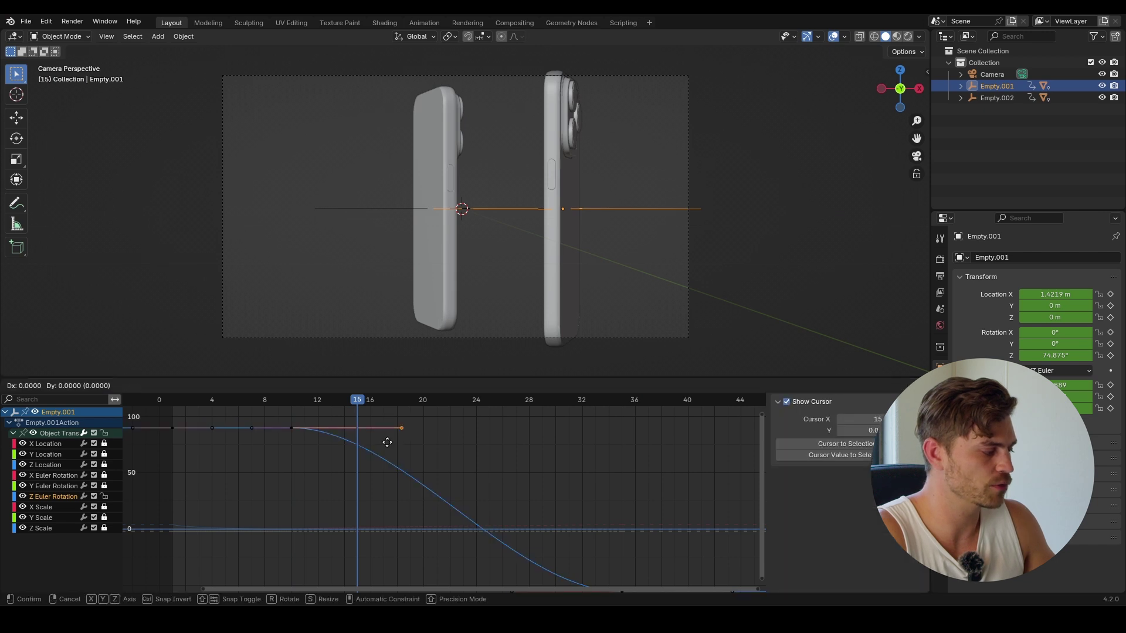
pyautogui.press('x')
pyautogui.click(364, 472)
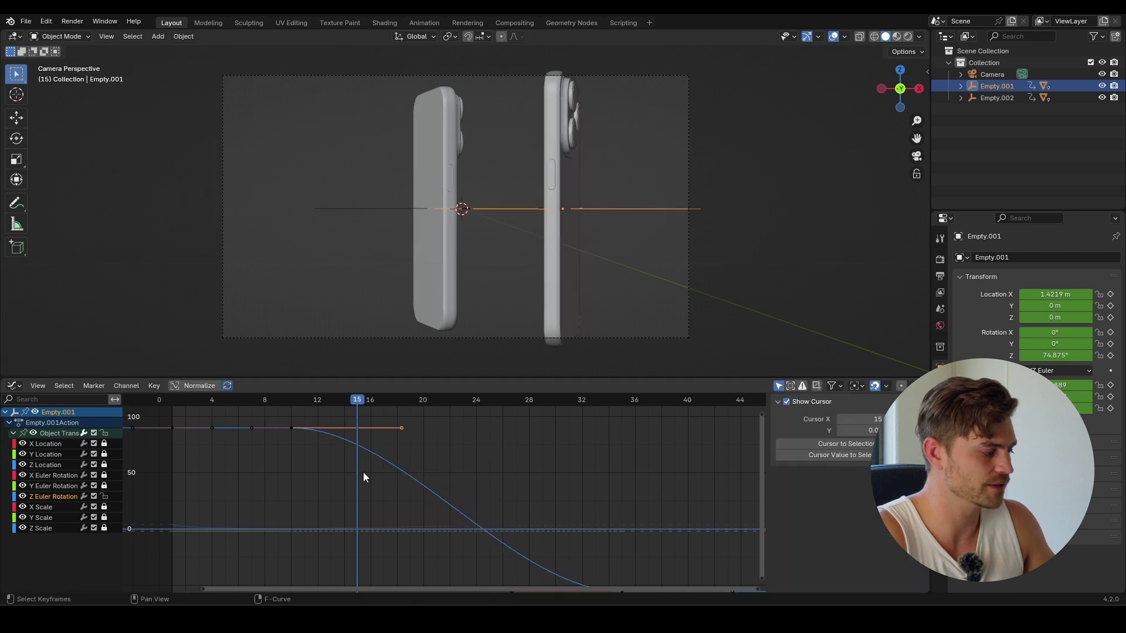
# Cancel the vertical handle move, then change the handle type of the selected rotation keys
pyautogui.press('g')
pyautogui.press('y')
pyautogui.press('Escape')
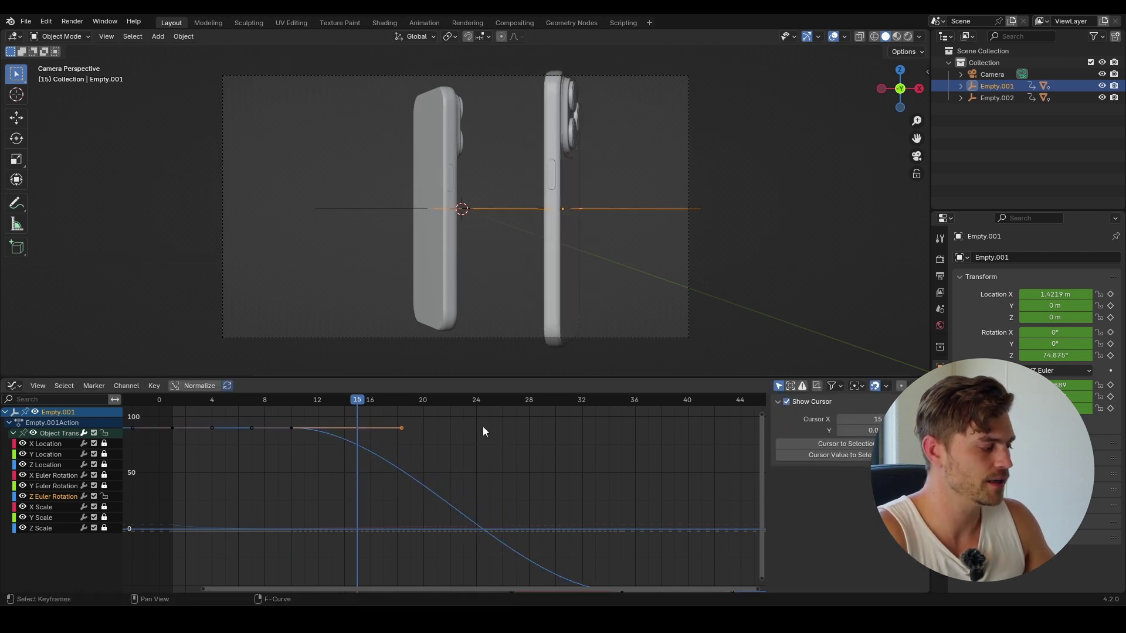
pyautogui.moveTo(452, 409); pyautogui.dragTo(245, 437)
pyautogui.rightClick(377, 442)
pyautogui.moveTo(379, 443)
pyautogui.click(442, 446)
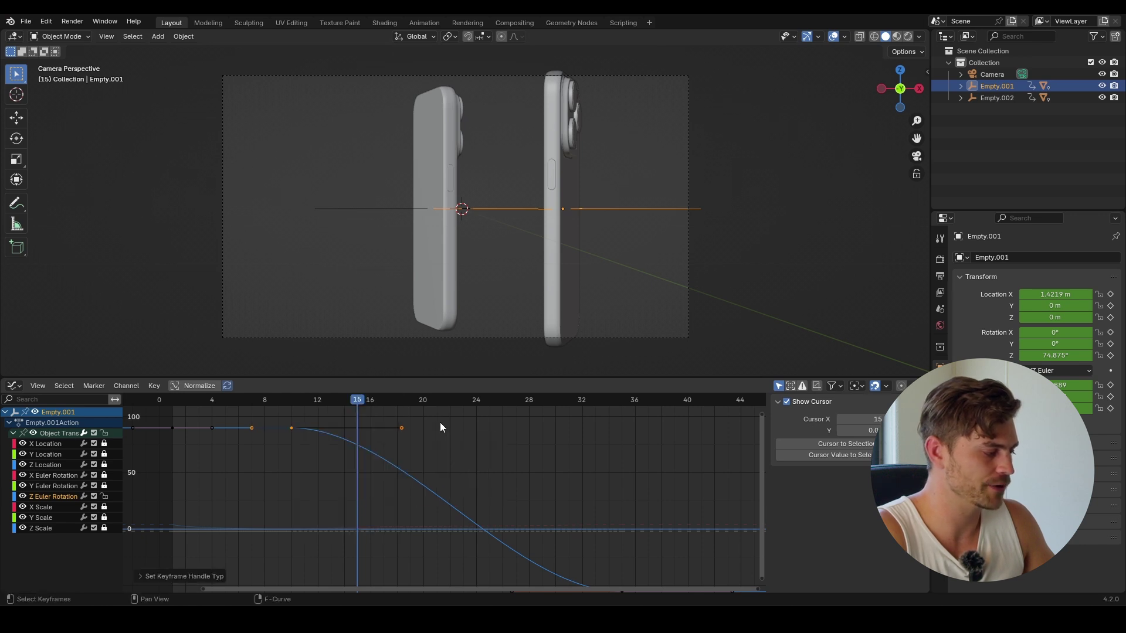
# Lower the rotation handle vertically and preview the turn from frame 10
pyautogui.press('g')
pyautogui.press('y')
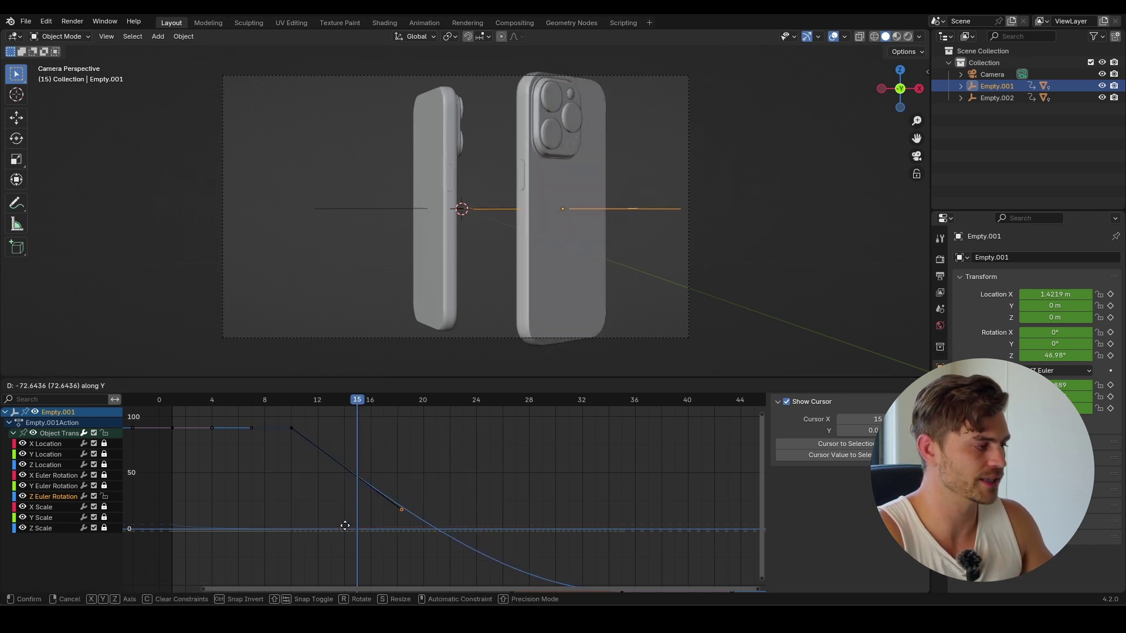
pyautogui.click(352, 525)
pyautogui.click(284, 399)
pyautogui.press('space')
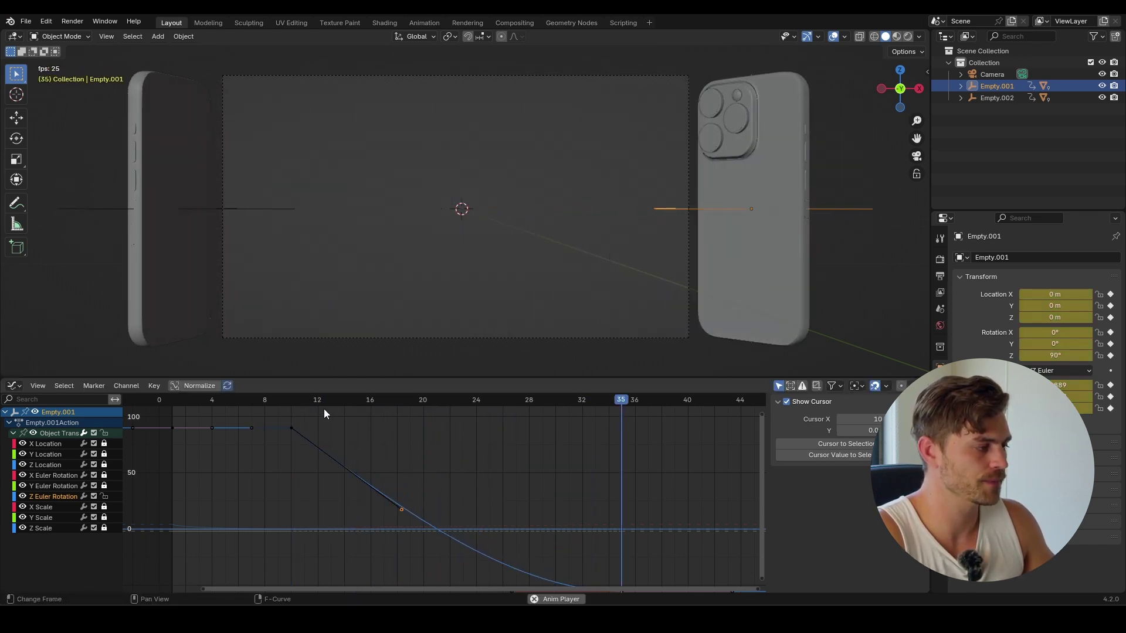
pyautogui.press('space')
# Retime the end key's right handle along the time axis and preview from frame 10
pyautogui.moveTo(501, 514); pyautogui.dragTo(469, 488, button='middle')
pyautogui.click(480, 565)
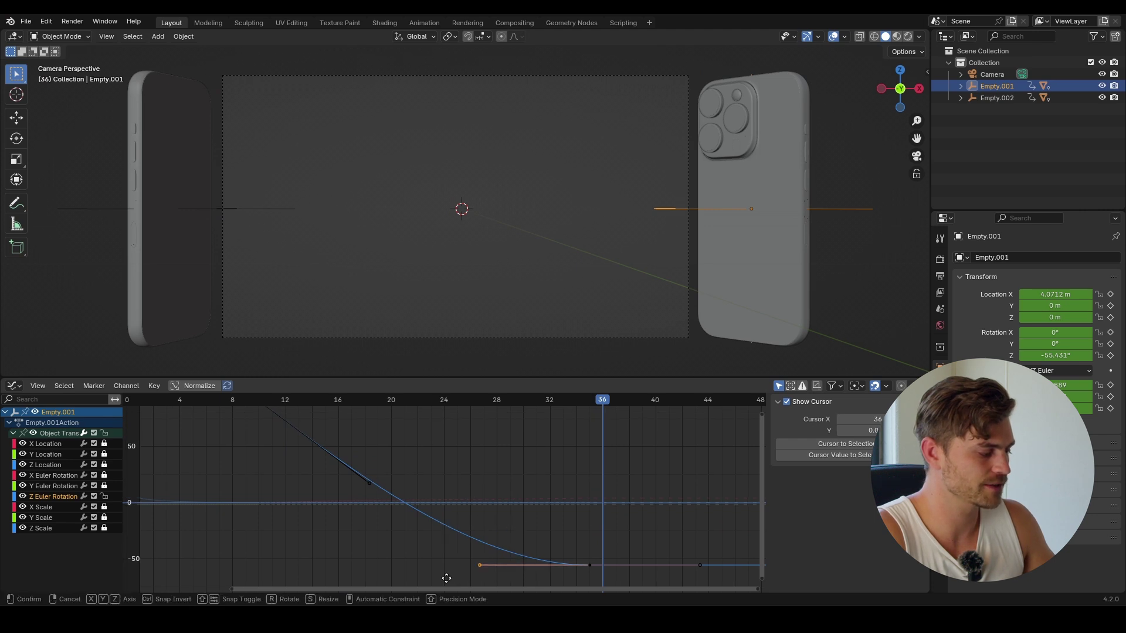
pyautogui.press('g')
pyautogui.press('x')
pyautogui.click(348, 568)
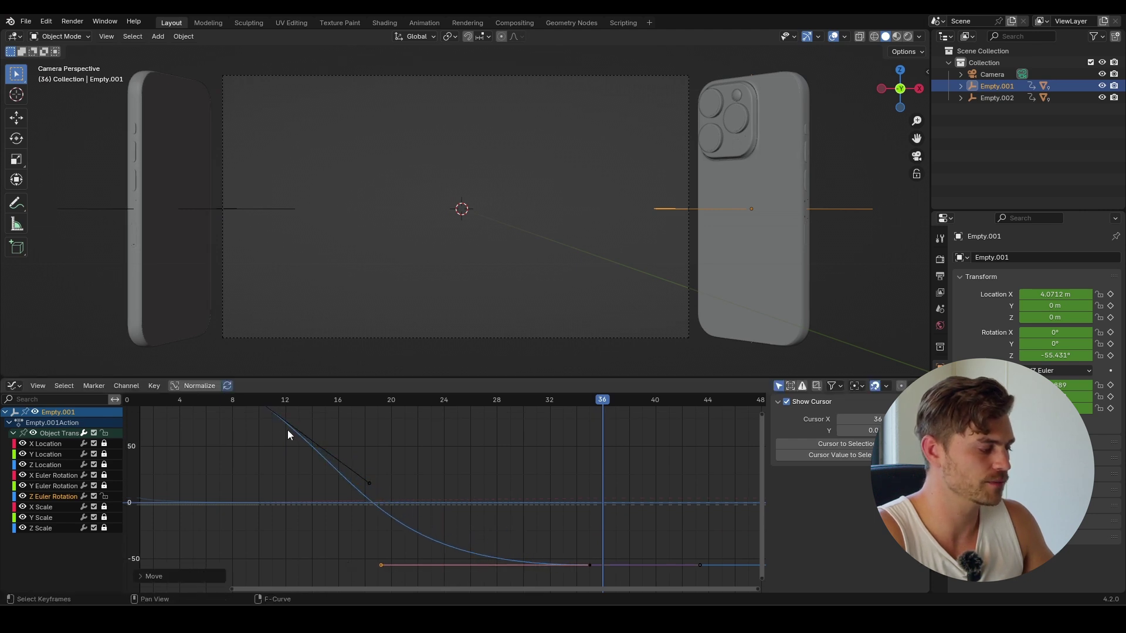
pyautogui.click(258, 400)
pyautogui.press('space')
# Undo the last handle move, reposition the handle, and replay to check the turn
pyautogui.press('Home')
pyautogui.hotkey('ctrl', 'z')
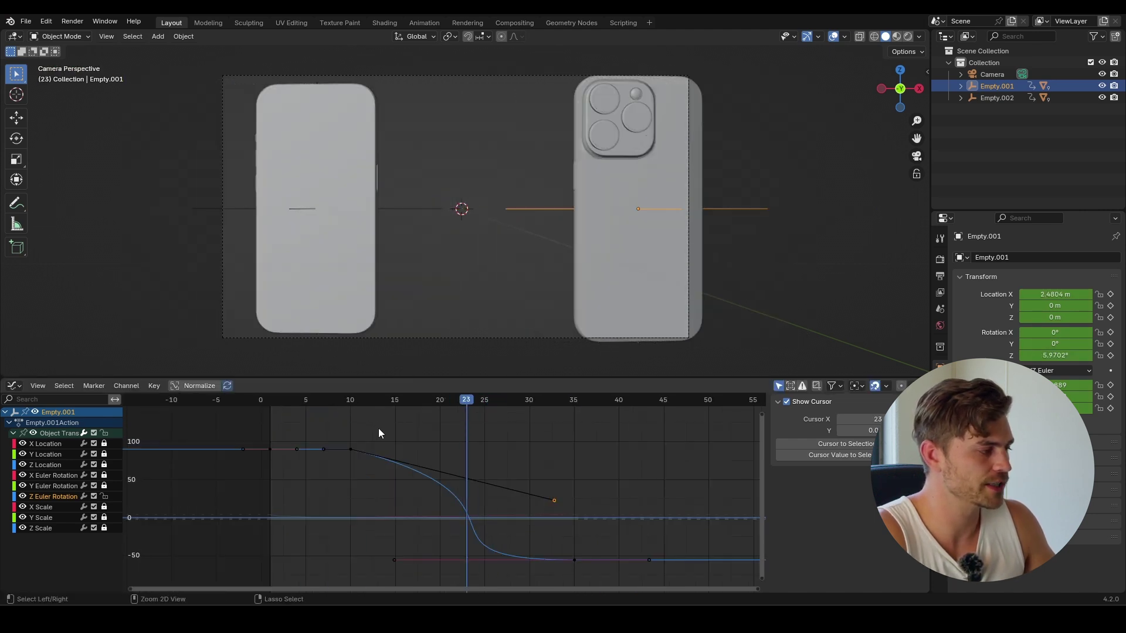
pyautogui.press('g')
pyautogui.click(407, 505)
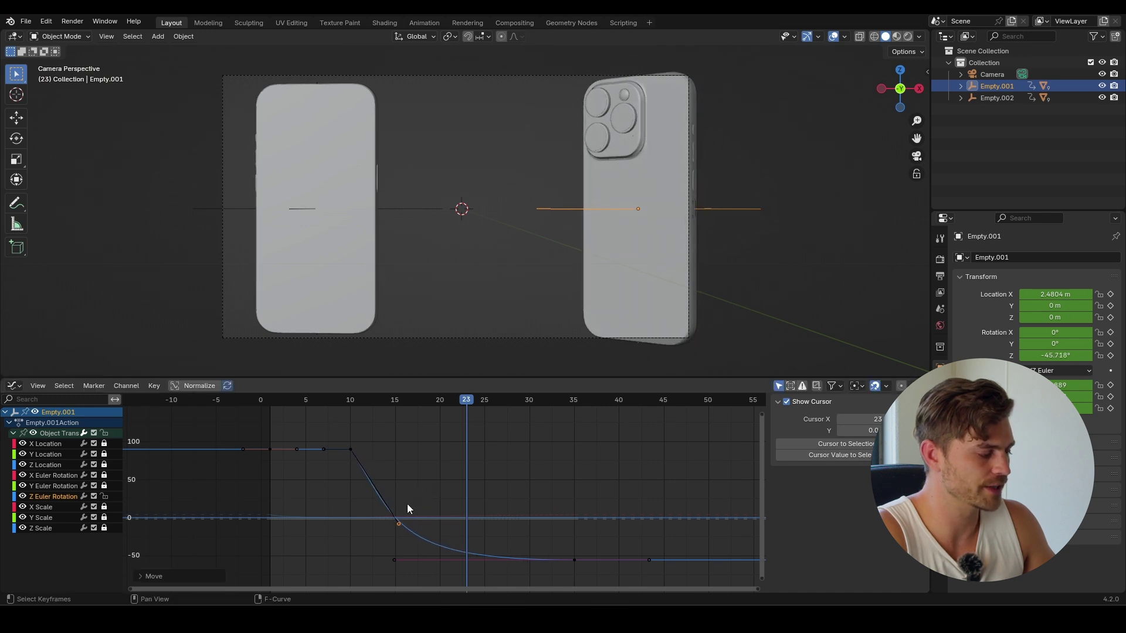
pyautogui.press('space')
pyautogui.press('space')
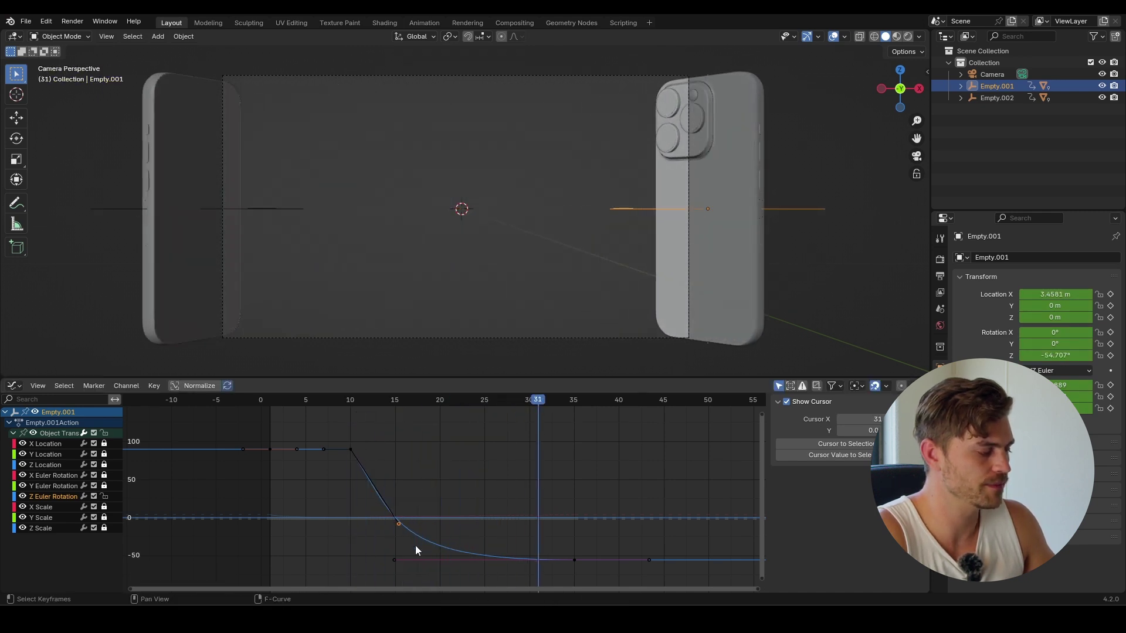
# Adjust the rotation handle once more and replay the animation from frame 10
pyautogui.press('g')
pyautogui.click(426, 526)
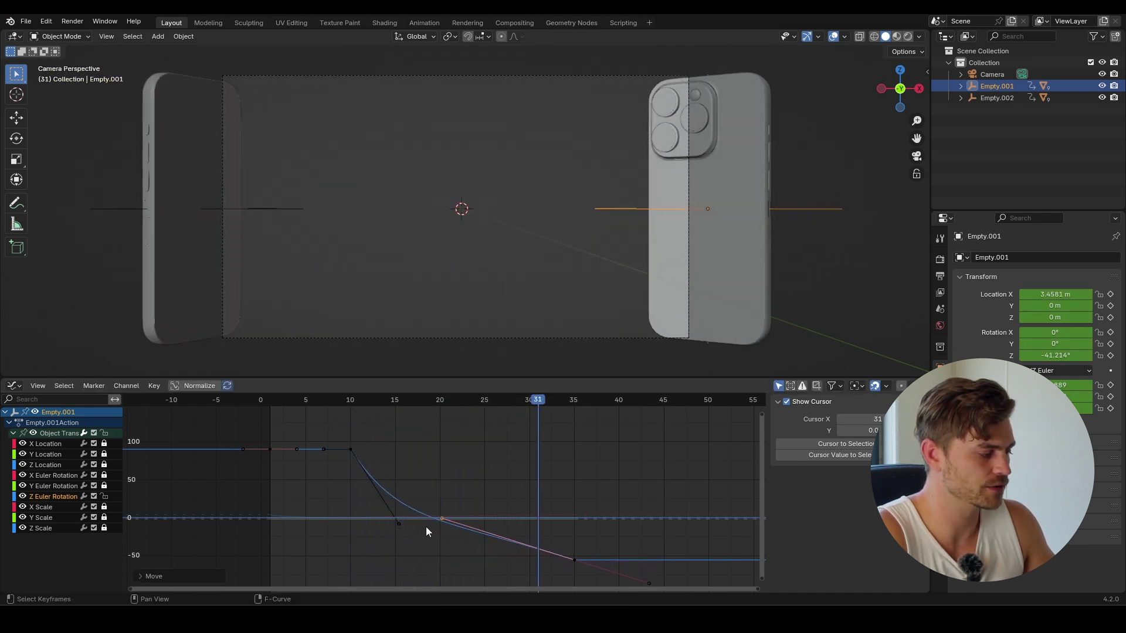
pyautogui.click(352, 401)
pyautogui.press('space')
pyautogui.press('space')
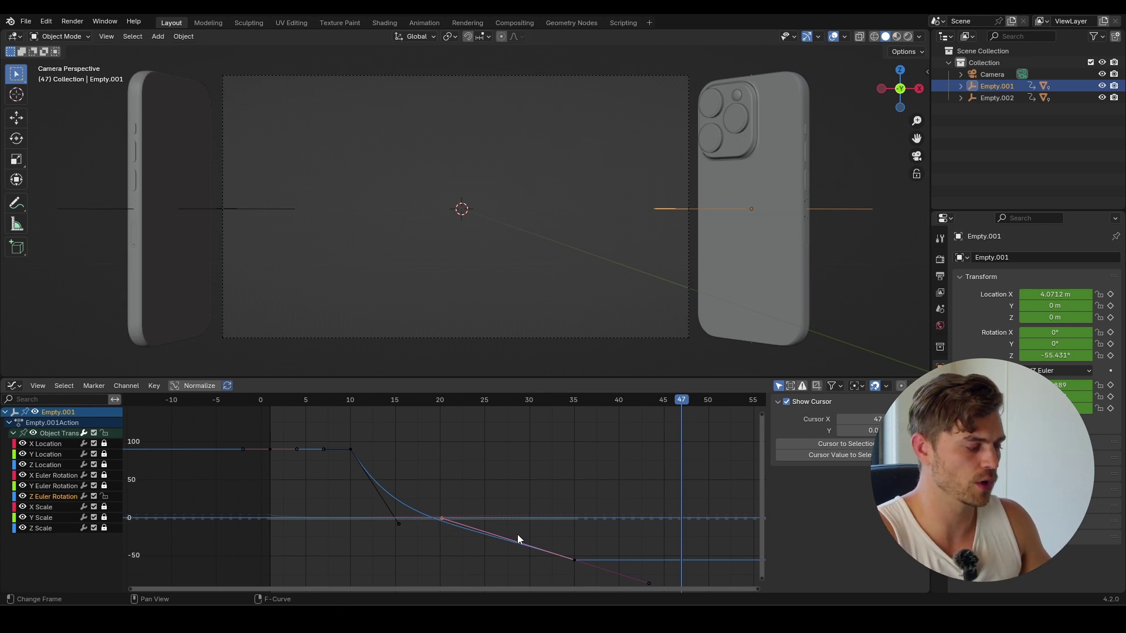
pyautogui.click(347, 402)
pyautogui.hotkey('shift', 'Right')
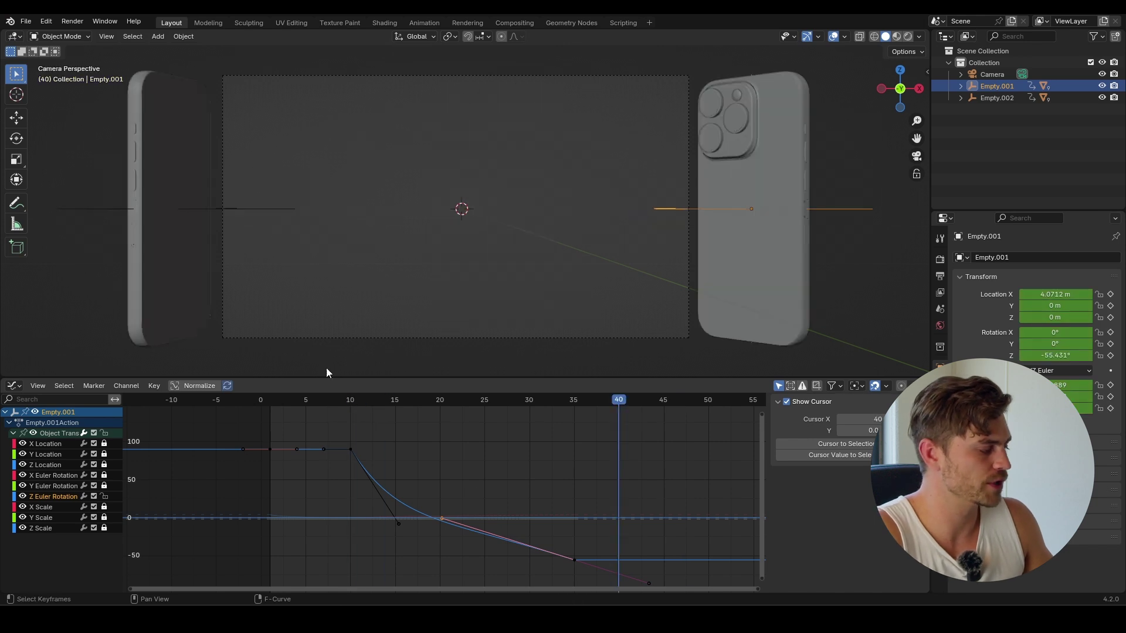
# Unlock Empty.001's X Location curve and slide its frame-35 keyframe to frame 26
pyautogui.click(62, 447)
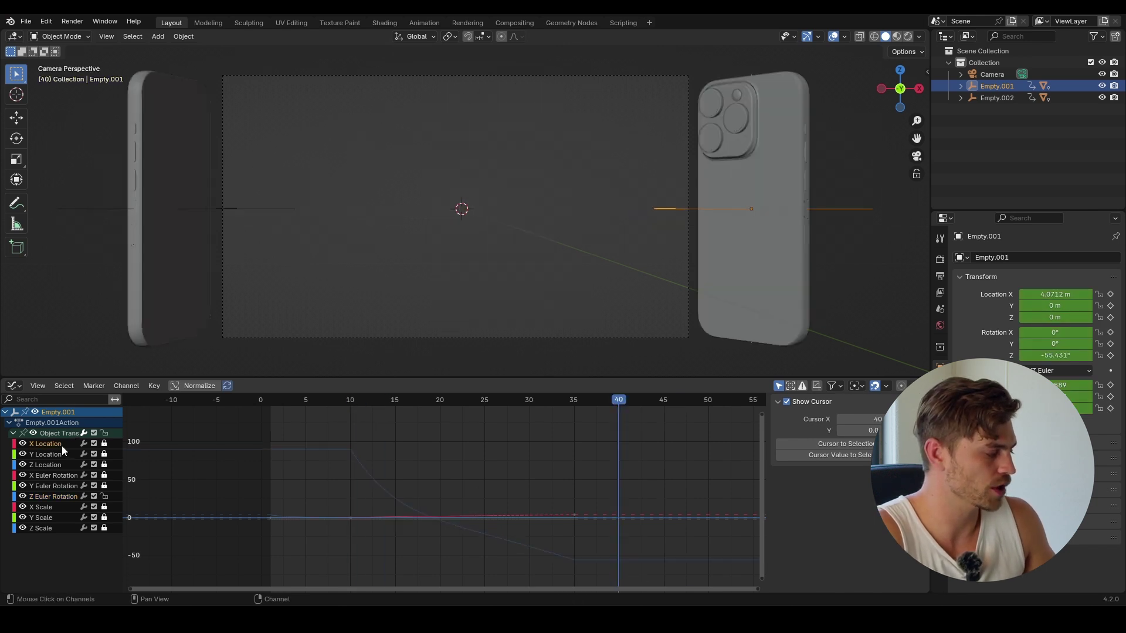
pyautogui.click(104, 444)
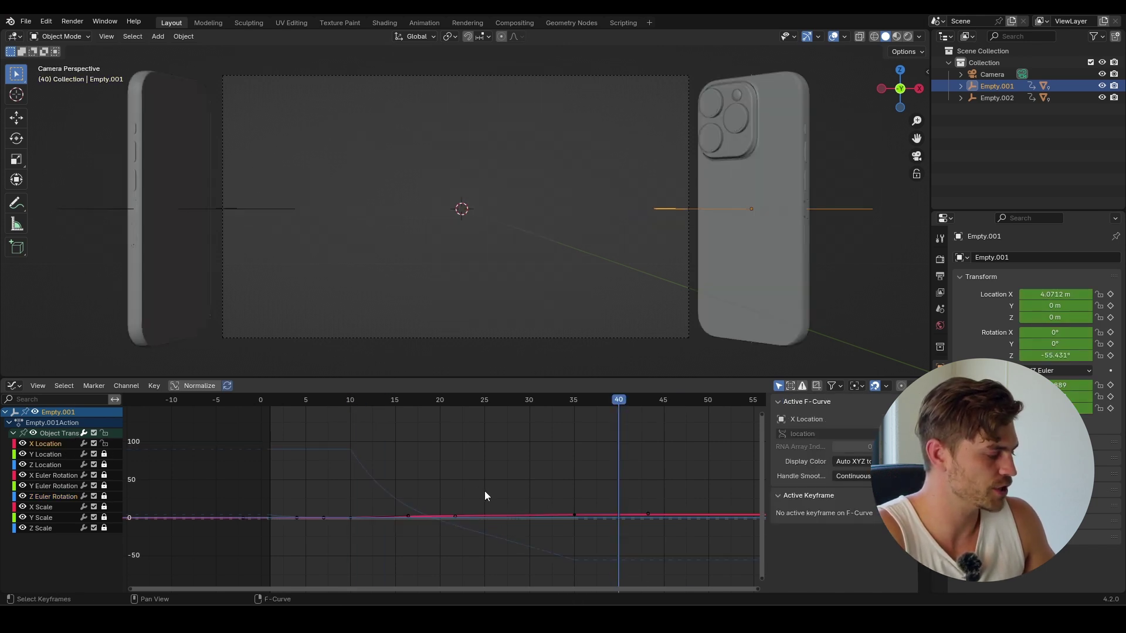
pyautogui.press('Home')
pyautogui.click(579, 468)
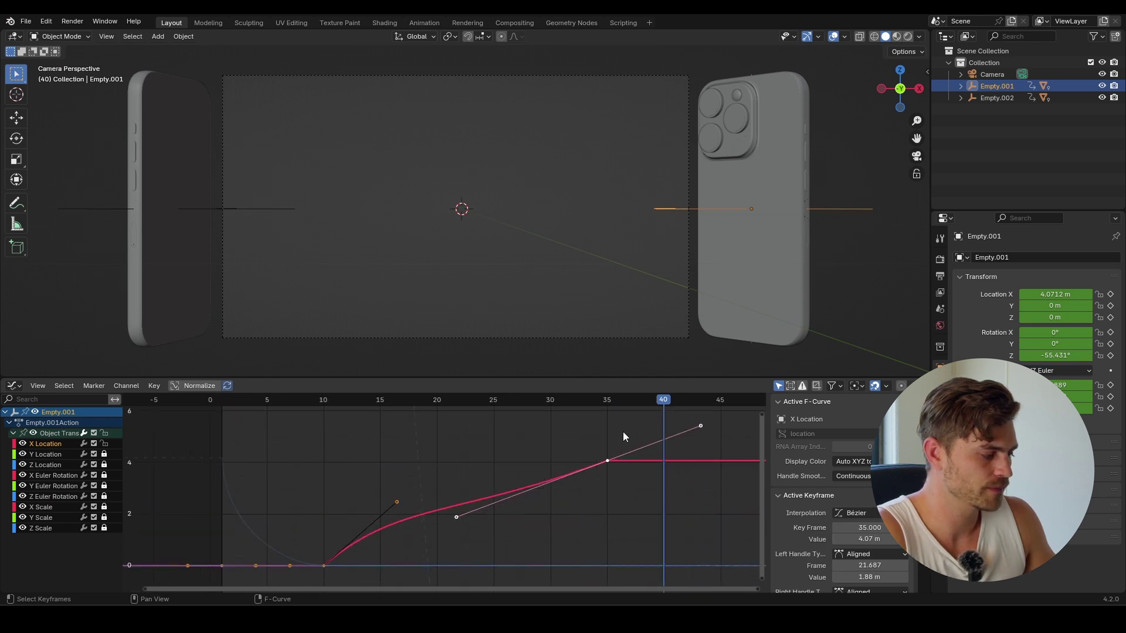
pyautogui.press('g')
pyautogui.press('x')
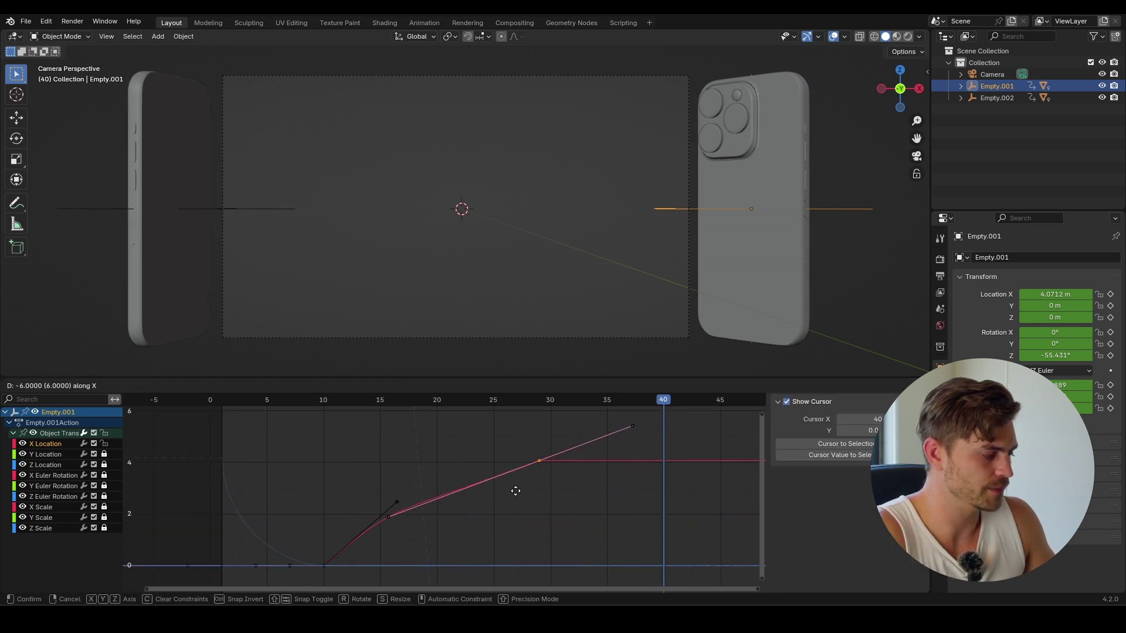
pyautogui.click(476, 490)
# Move the frame-26 keyframe's handle to reshape the X Location curve
pyautogui.click(396, 502)
pyautogui.press('g')
pyautogui.click(385, 490)
pyautogui.press('Down')
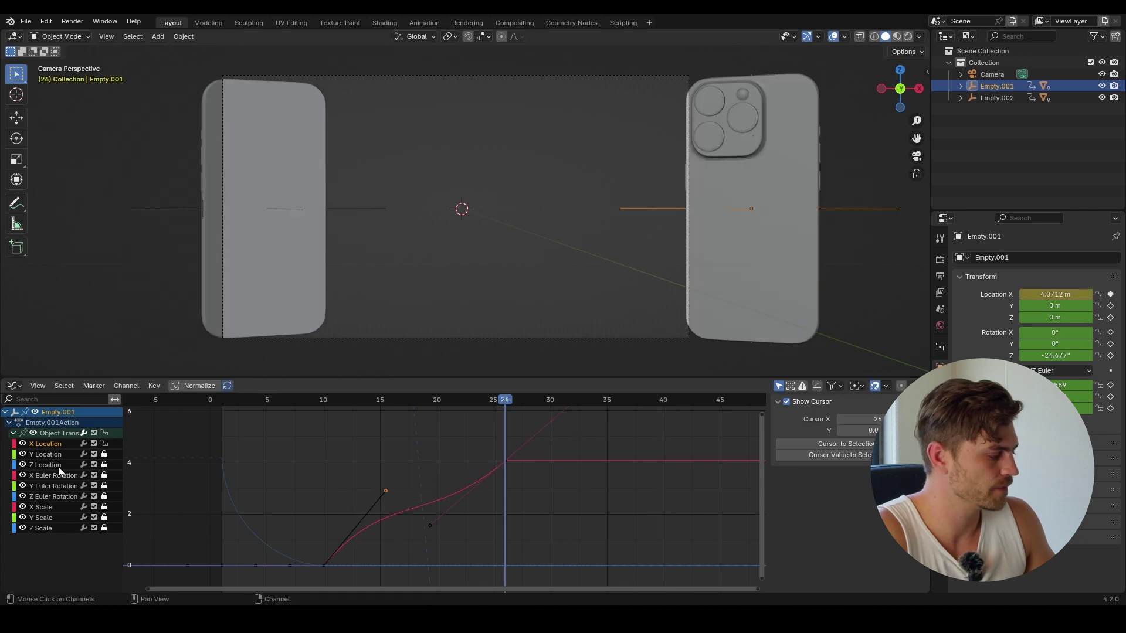
# Move the Z Euler Rotation keyframe earlier and preview the turn from frame 10
pyautogui.click(70, 496)
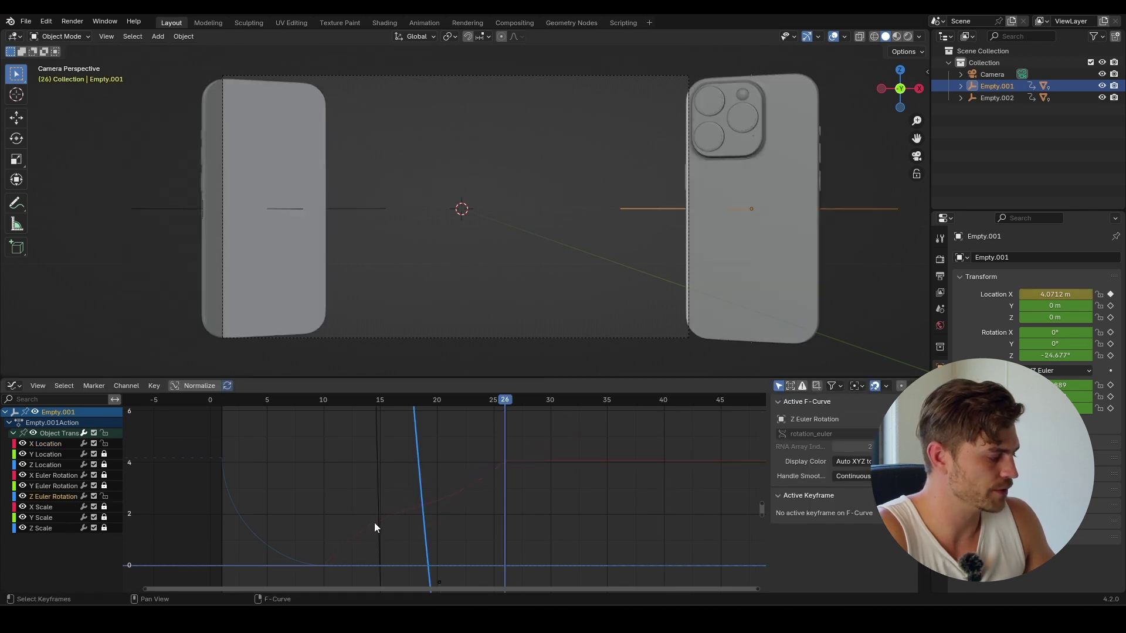
pyautogui.press('Home')
pyautogui.press('g')
pyautogui.press('x')
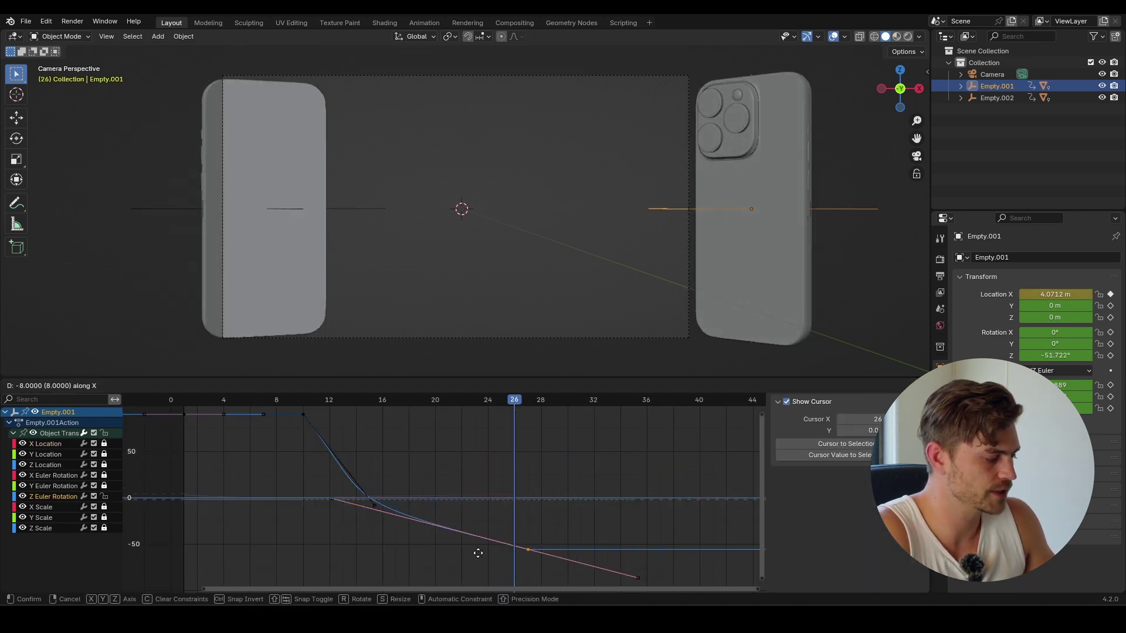
pyautogui.press('c')
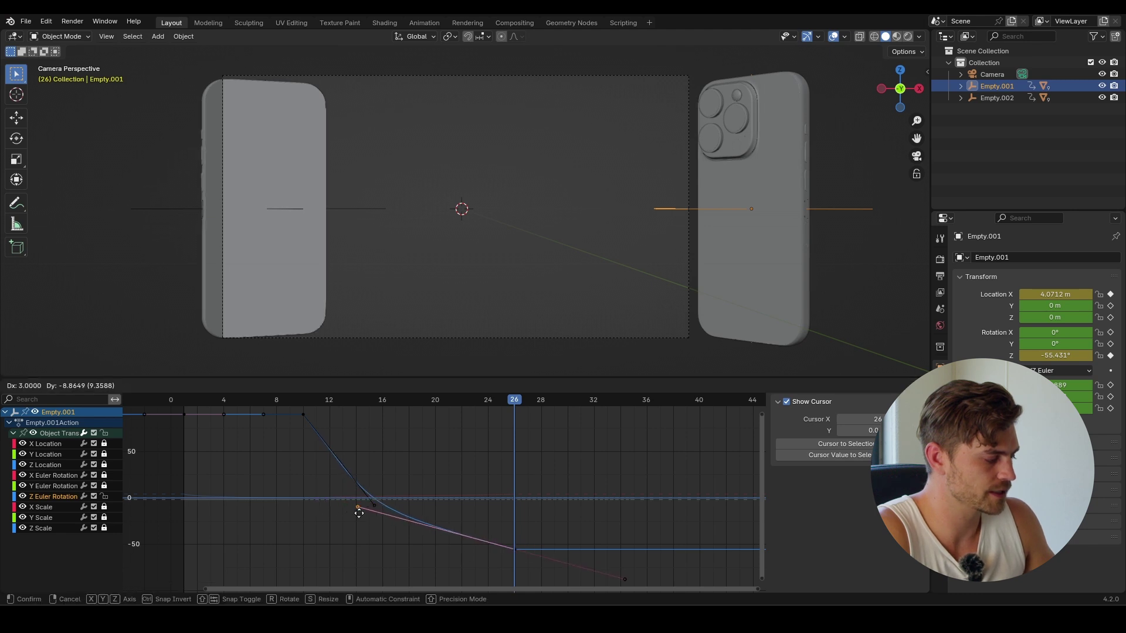
pyautogui.click(397, 524)
pyautogui.click(301, 399)
pyautogui.press('space')
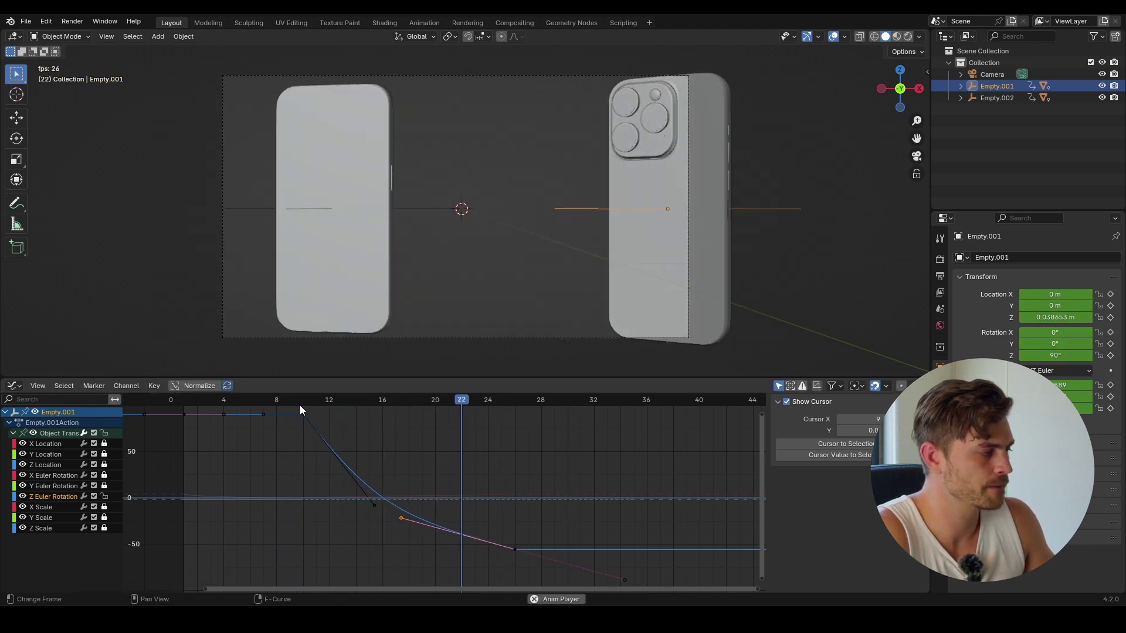
pyautogui.press('space')
# Reshape the Z rotation handle to smooth the curve and replay from frame 10
pyautogui.press('g')
pyautogui.click(429, 442)
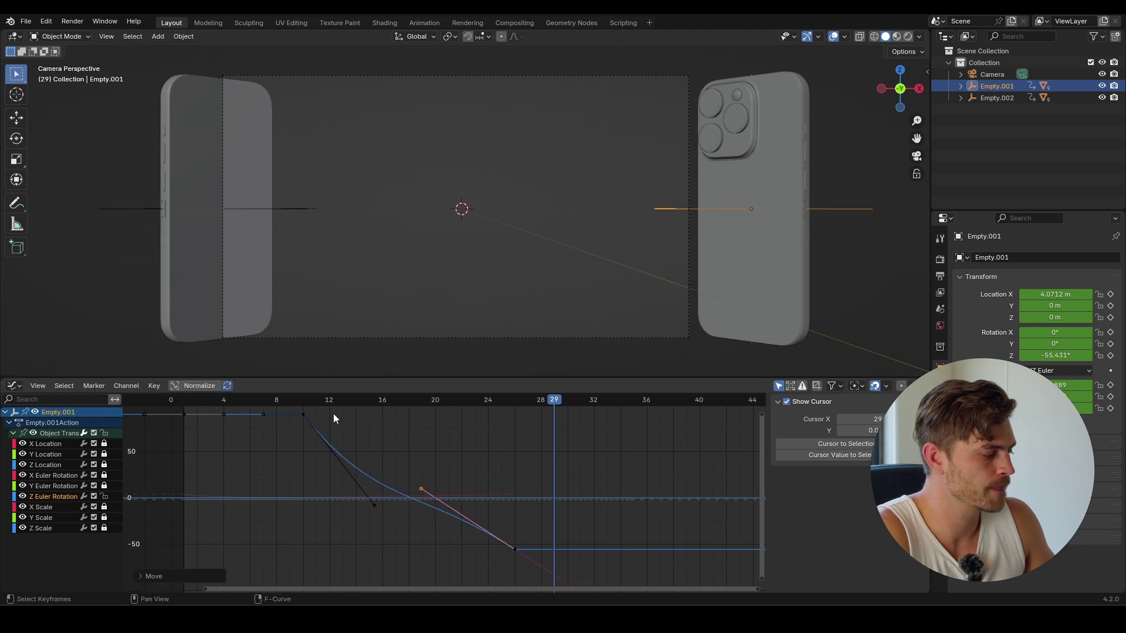
pyautogui.click(308, 400)
pyautogui.press('space')
pyautogui.click(304, 399)
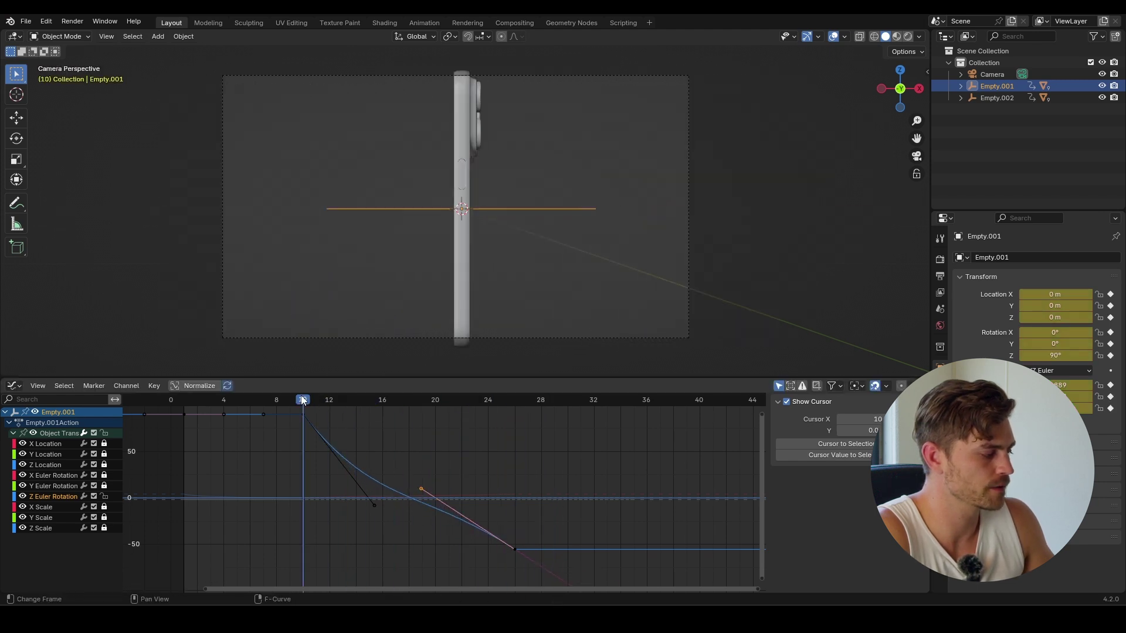
pyautogui.press('space')
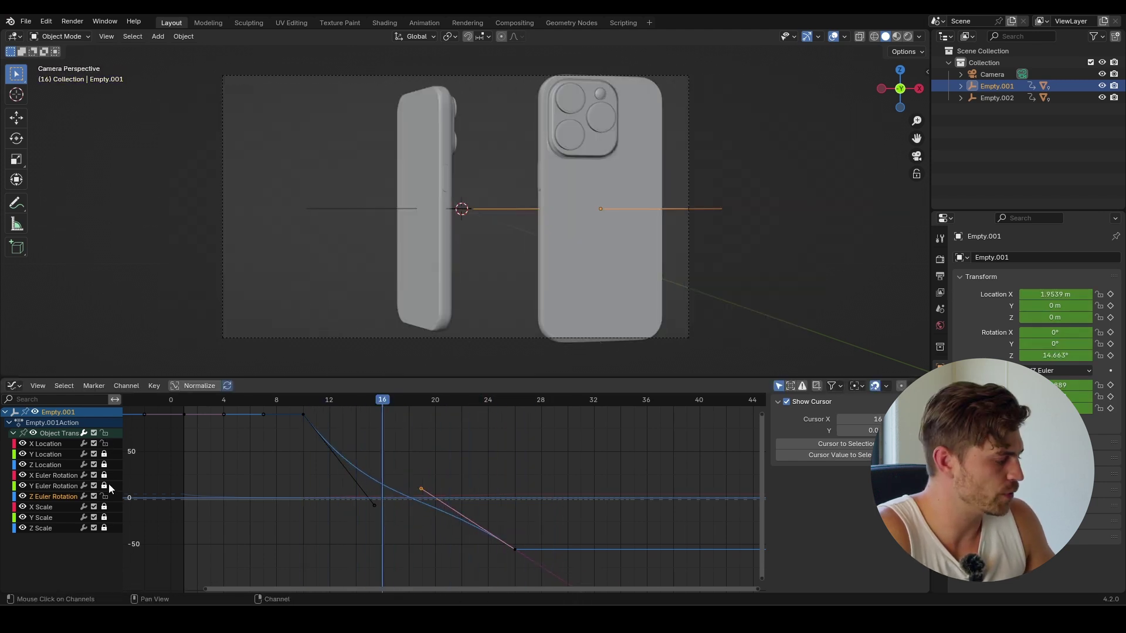
# Raise the left handle of X Location's frame-26 key up-left, then preview playback around frame 26
pyautogui.click(58, 444)
pyautogui.press('Home')
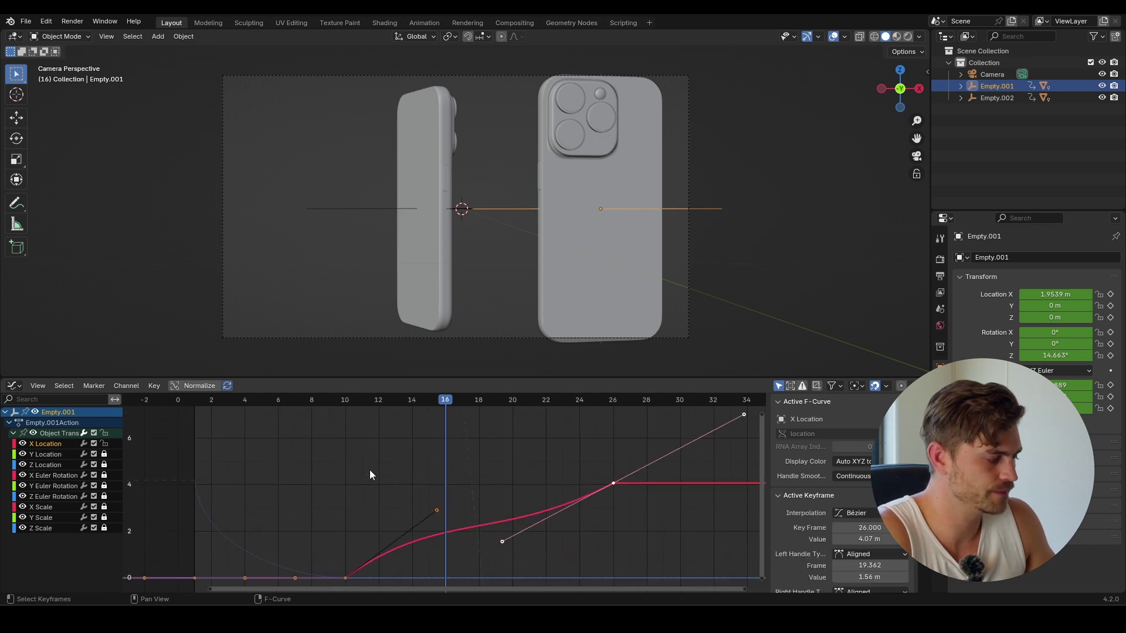
pyautogui.moveTo(498, 551); pyautogui.dragTo(423, 493)
pyautogui.press('space')
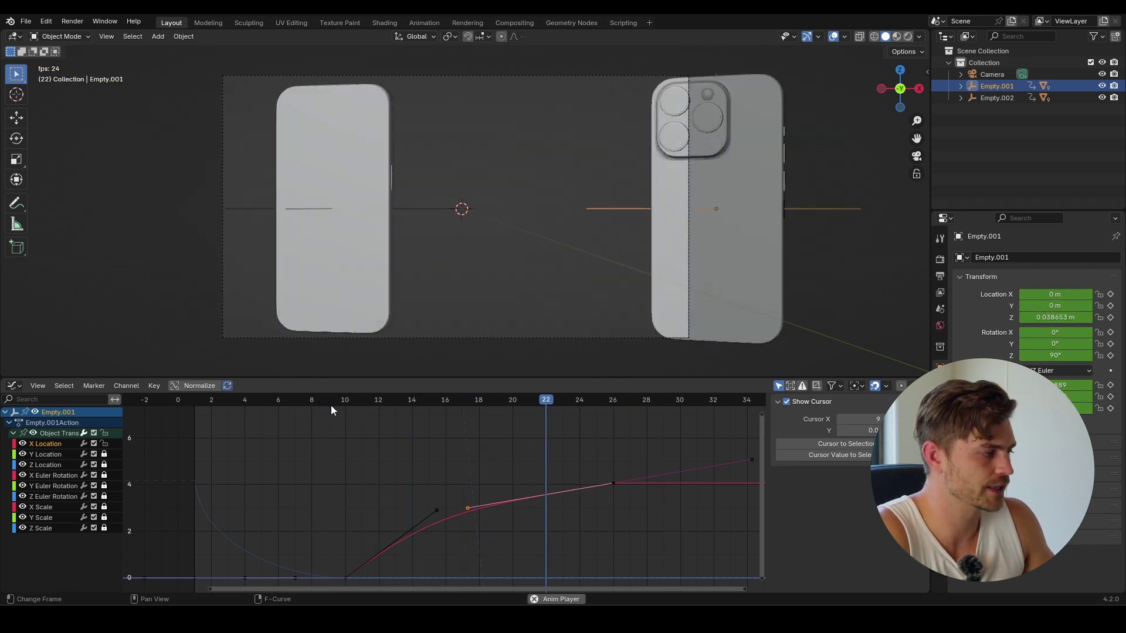
pyautogui.press('space')
pyautogui.click(613, 400)
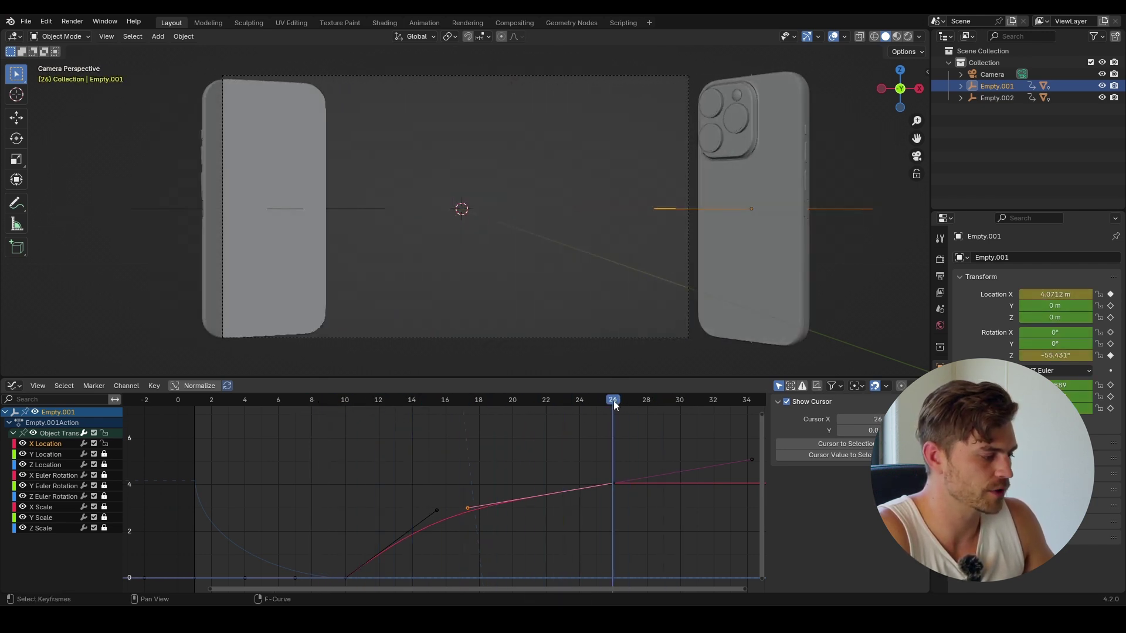
pyautogui.press('space')
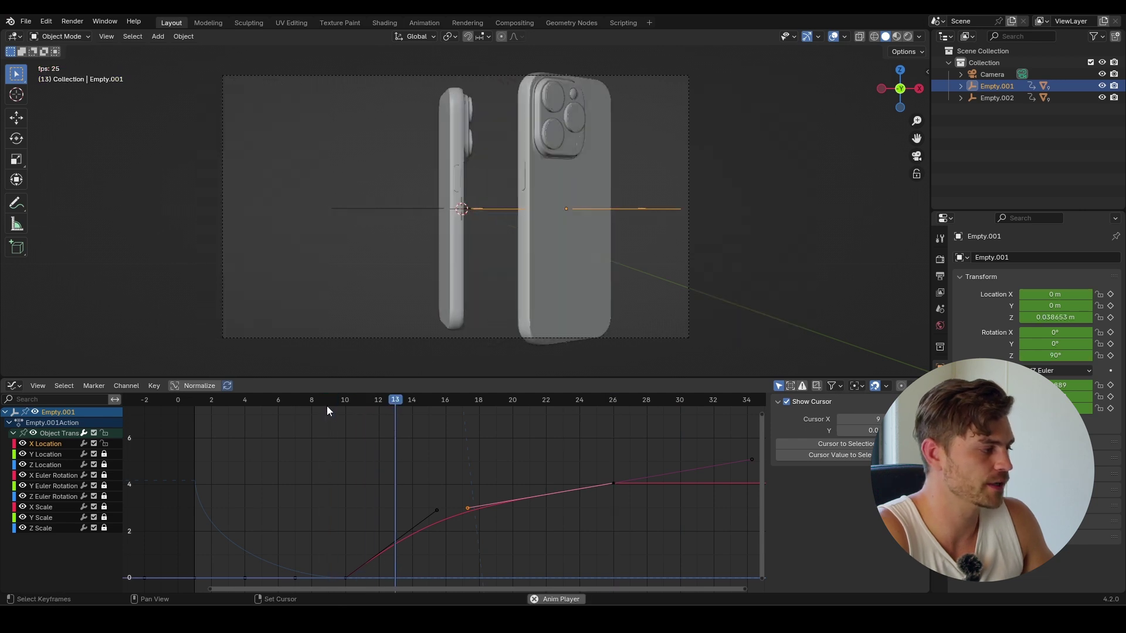
pyautogui.press('space')
# Select the left phone's Empty.002 and unlock its X Location curve for editing
pyautogui.click(293, 211)
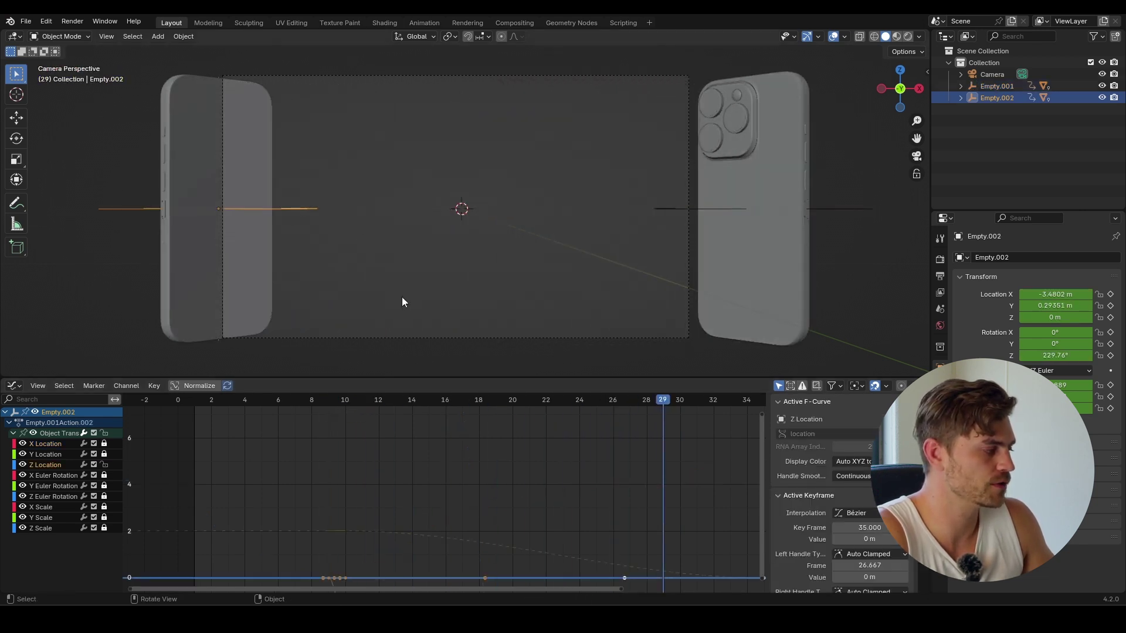
pyautogui.click(104, 465)
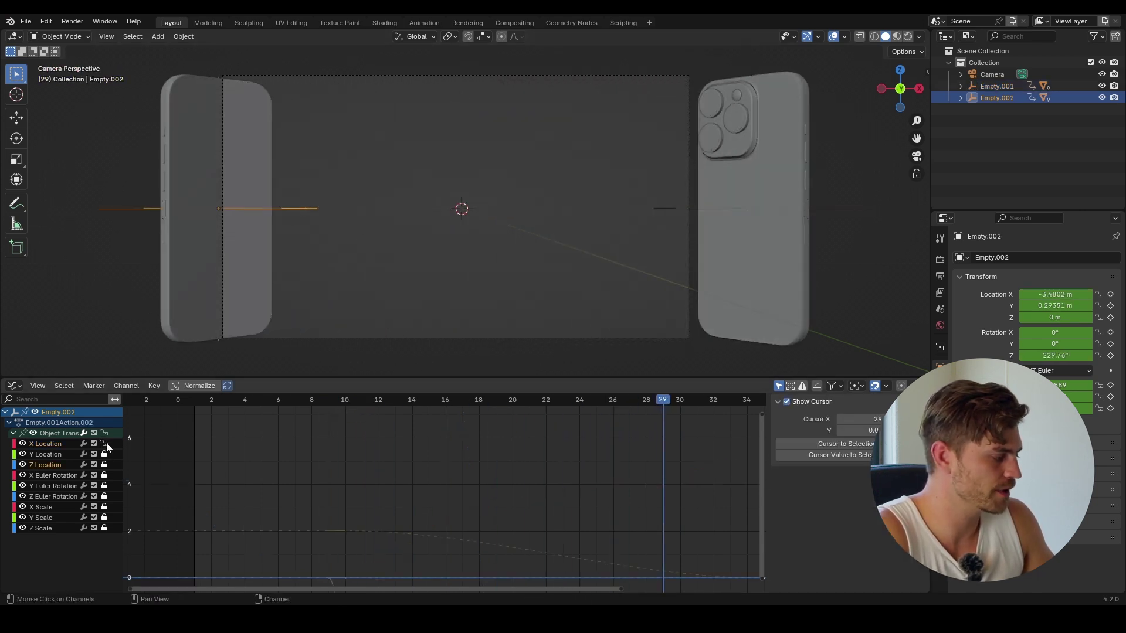
pyautogui.click(106, 443)
pyautogui.click(61, 448)
pyautogui.press('Home')
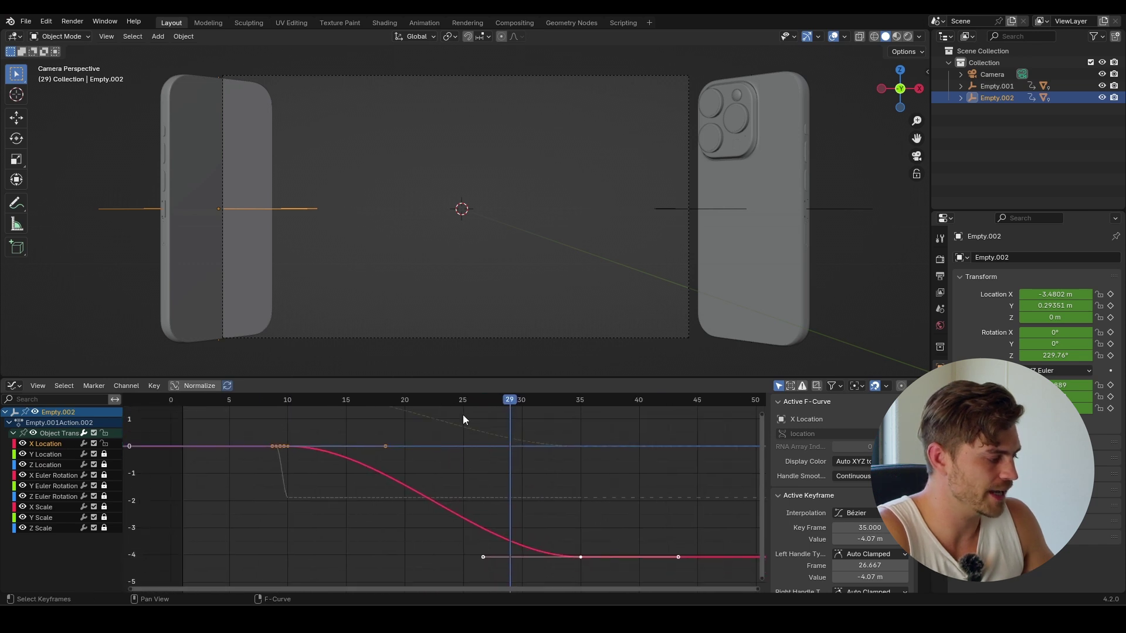
# Move the X Location frame-35 keyframe to frame 26 and raise its left handle
pyautogui.click(470, 403)
pyautogui.moveTo(589, 512); pyautogui.dragTo(558, 571)
pyautogui.press('g')
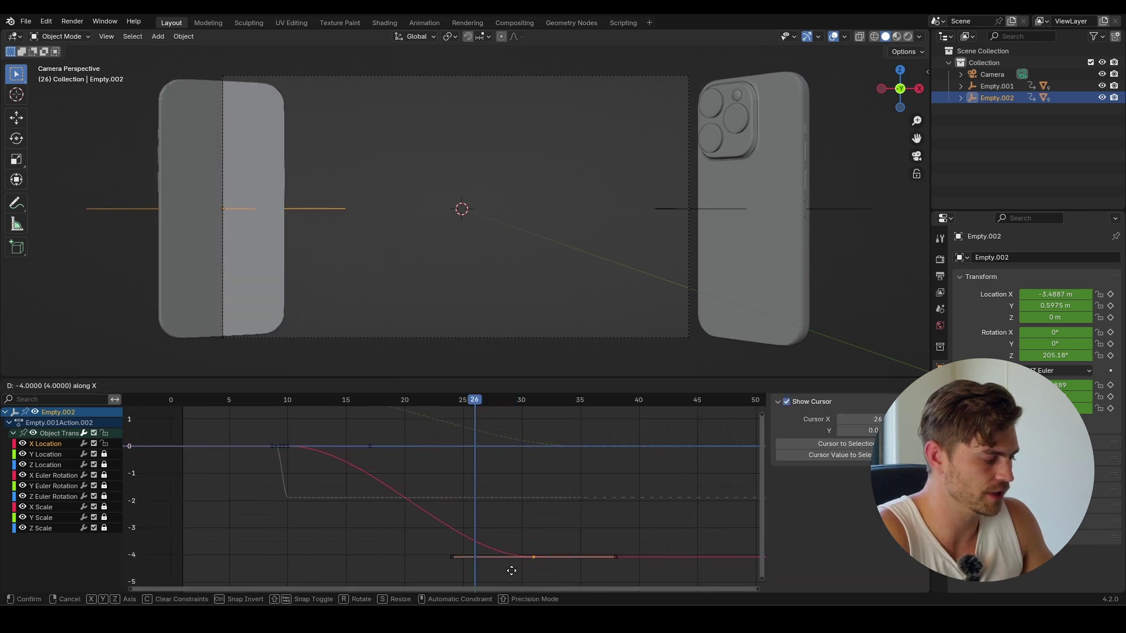
pyautogui.click(410, 557)
pyautogui.moveTo(410, 557); pyautogui.dragTo(414, 487)
pyautogui.click(287, 401)
pyautogui.press('space')
pyautogui.press('space')
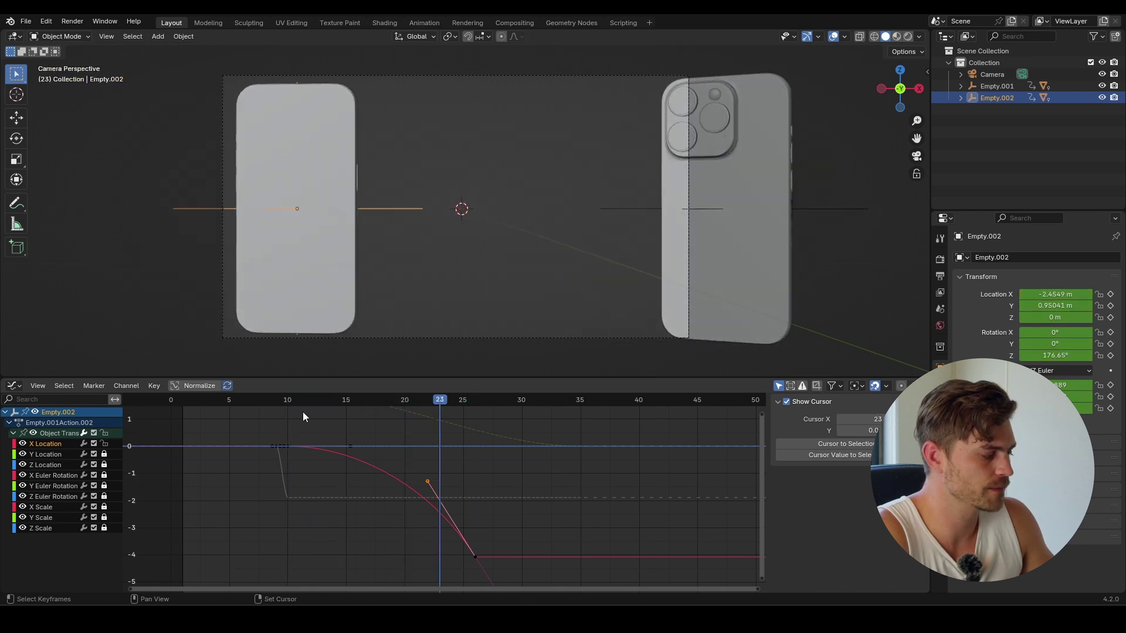
# Pull the frame-10 key's right handle down and the frame-26 key's left handle earlier
pyautogui.moveTo(354, 443); pyautogui.dragTo(322, 543)
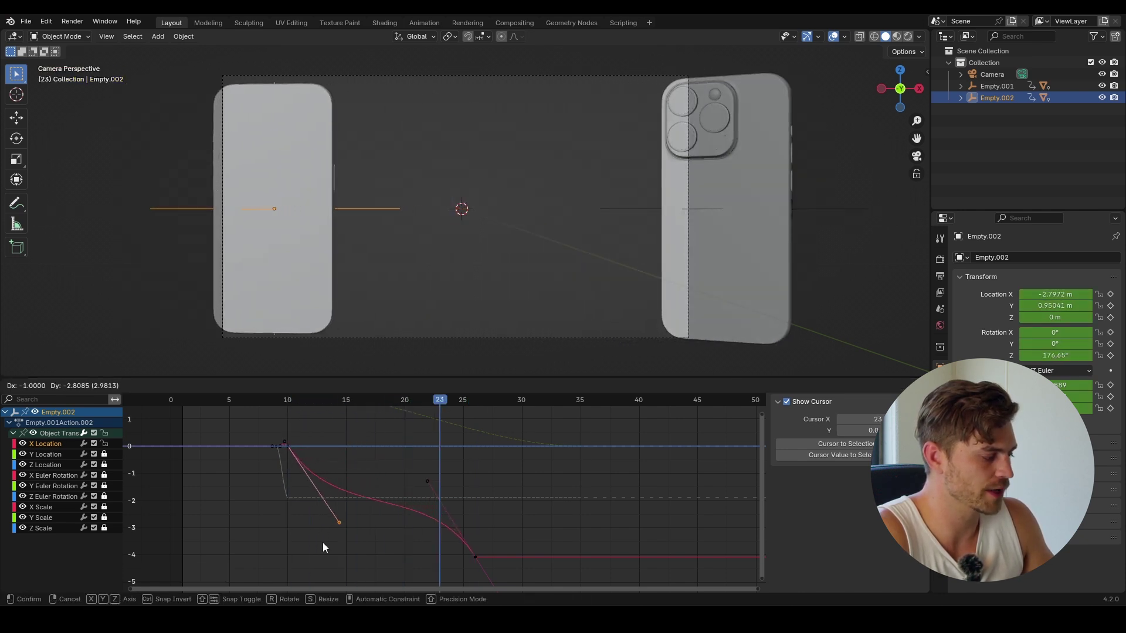
pyautogui.click(285, 404)
pyautogui.press('space')
pyautogui.press('space')
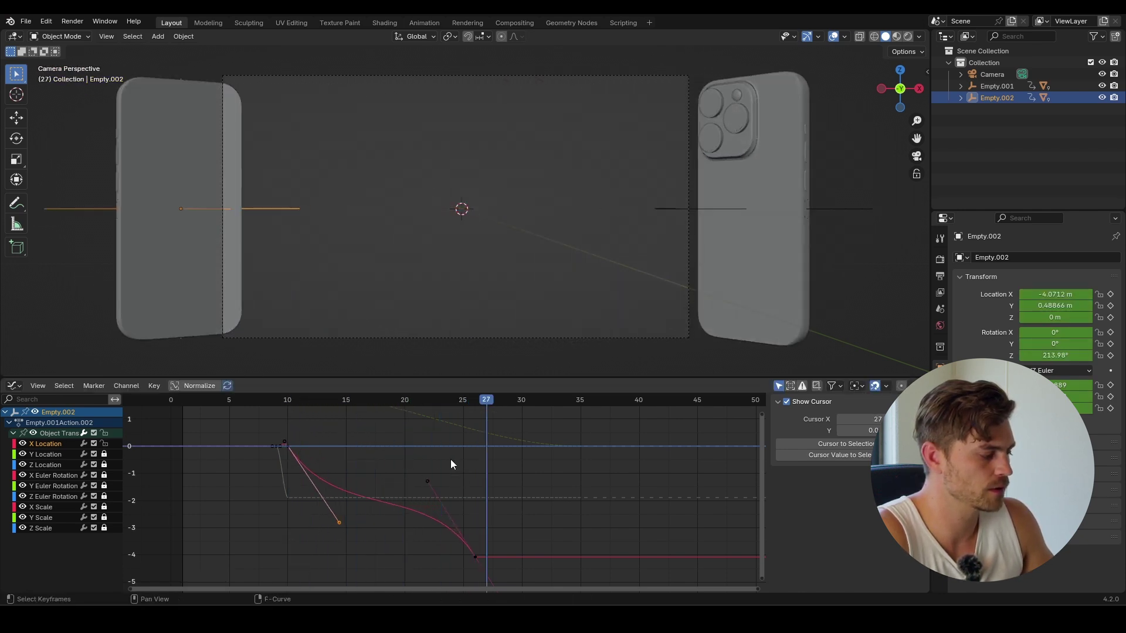
pyautogui.moveTo(407, 497); pyautogui.dragTo(337, 537)
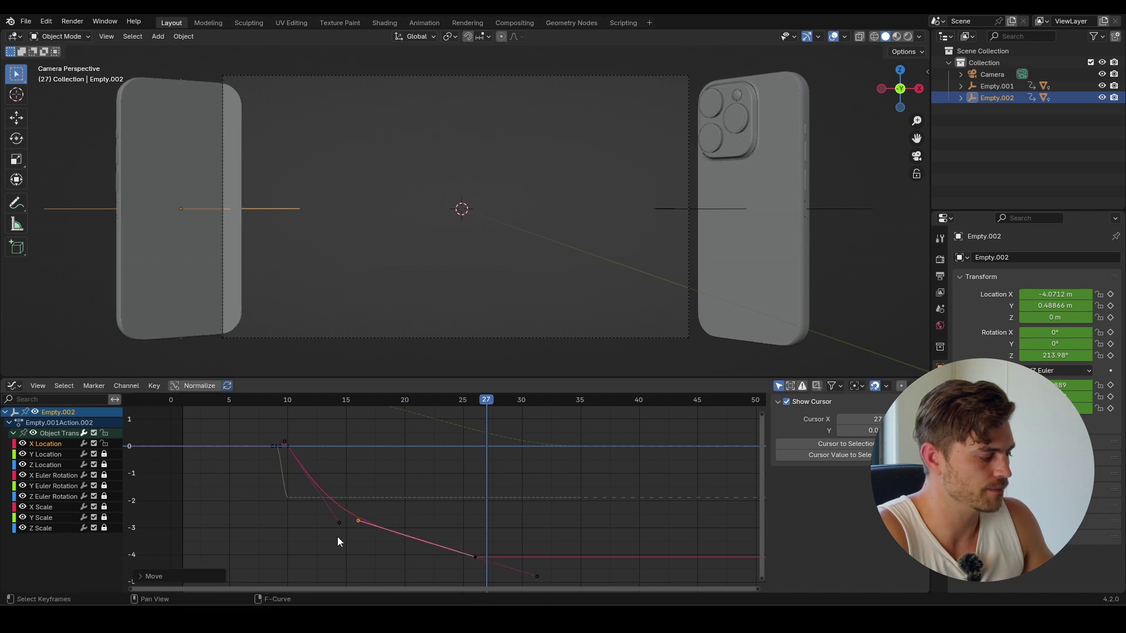
pyautogui.click(287, 403)
pyautogui.press('space')
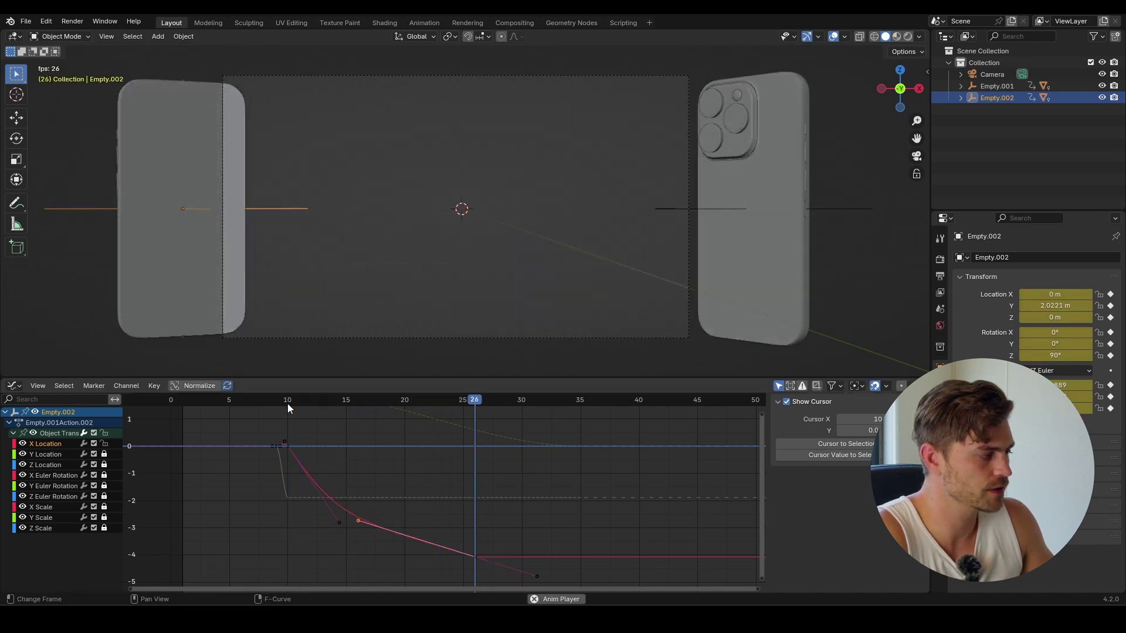
pyautogui.press('space')
pyautogui.click(291, 398)
pyautogui.press('space')
pyautogui.press('space')
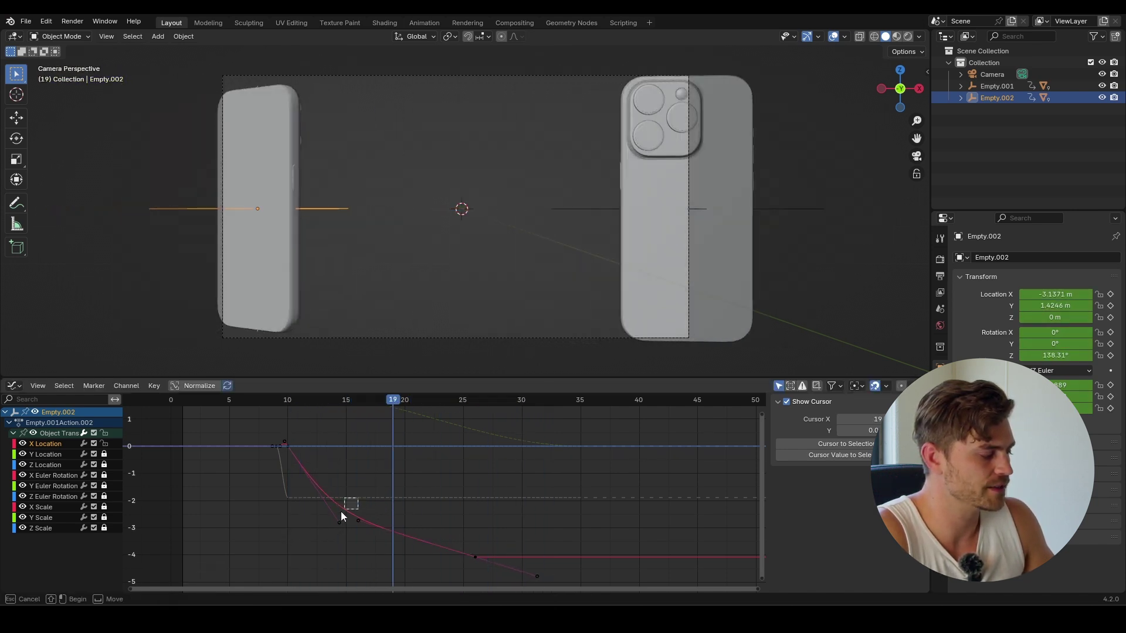
# Fine-tune the handles near frame 14 and frame 26, then scrub to frame 26
pyautogui.click(339, 522)
pyautogui.press('g')
pyautogui.click(333, 528)
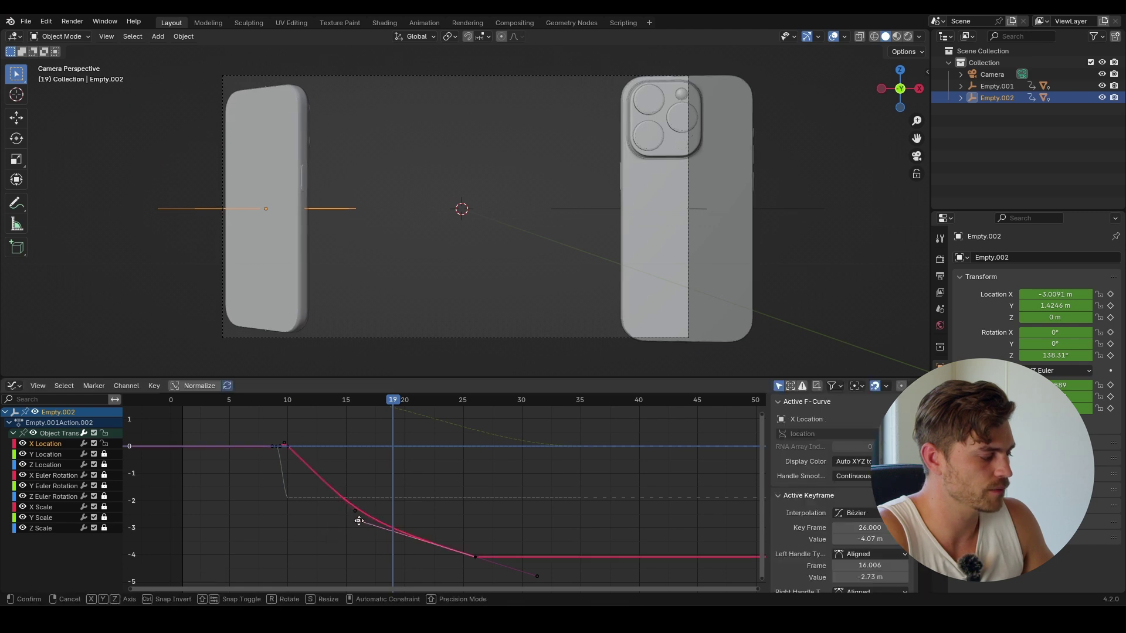
pyautogui.press('space')
pyautogui.moveTo(354, 530); pyautogui.dragTo(374, 522)
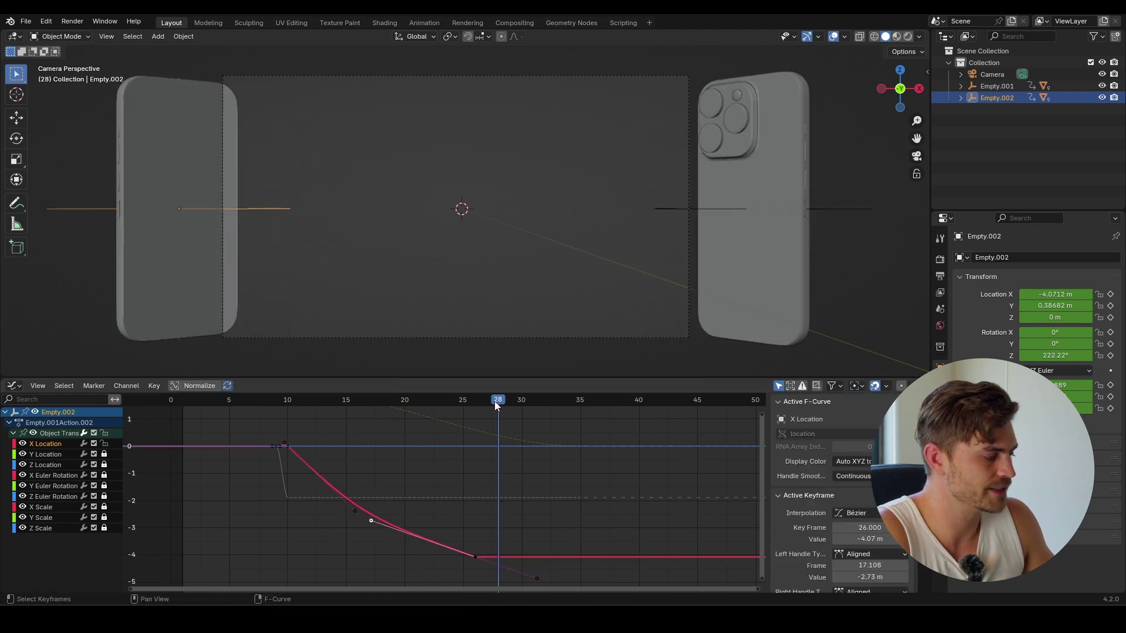
pyautogui.moveTo(494, 401); pyautogui.dragTo(480, 427)
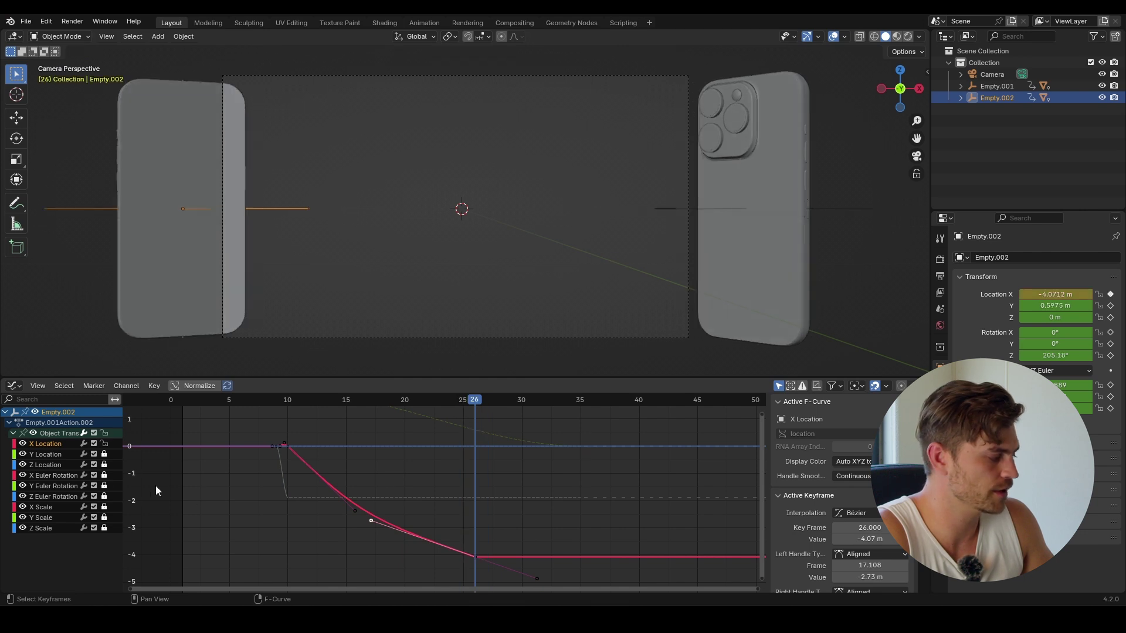
# Raise the Z Euler Rotation handle after frame 10 to steepen the rise
pyautogui.click(57, 497)
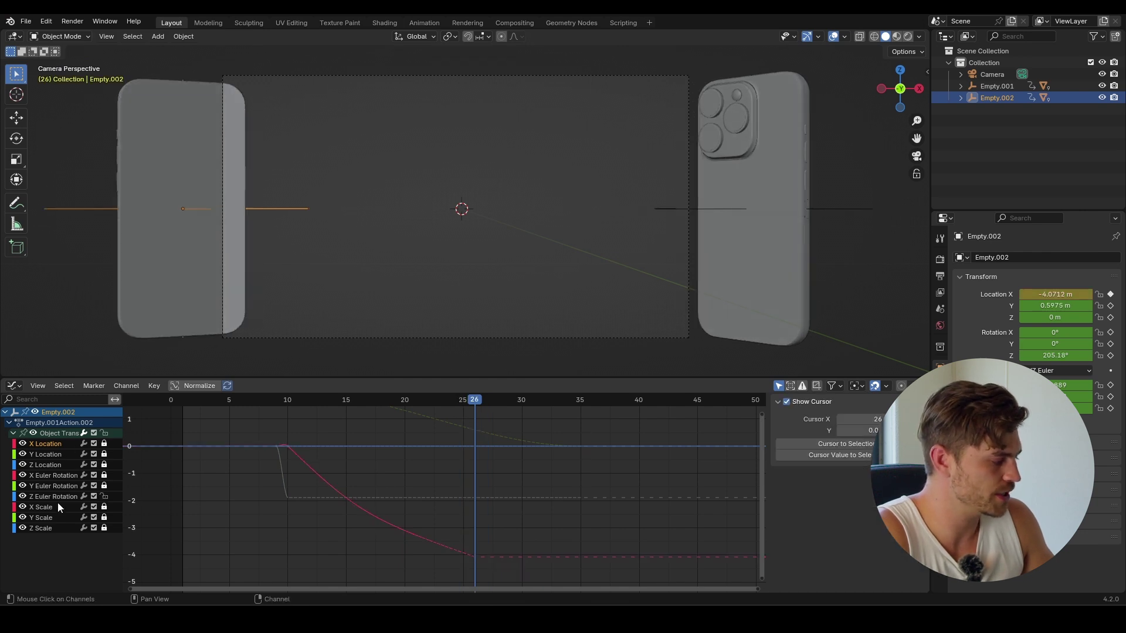
pyautogui.press('Home')
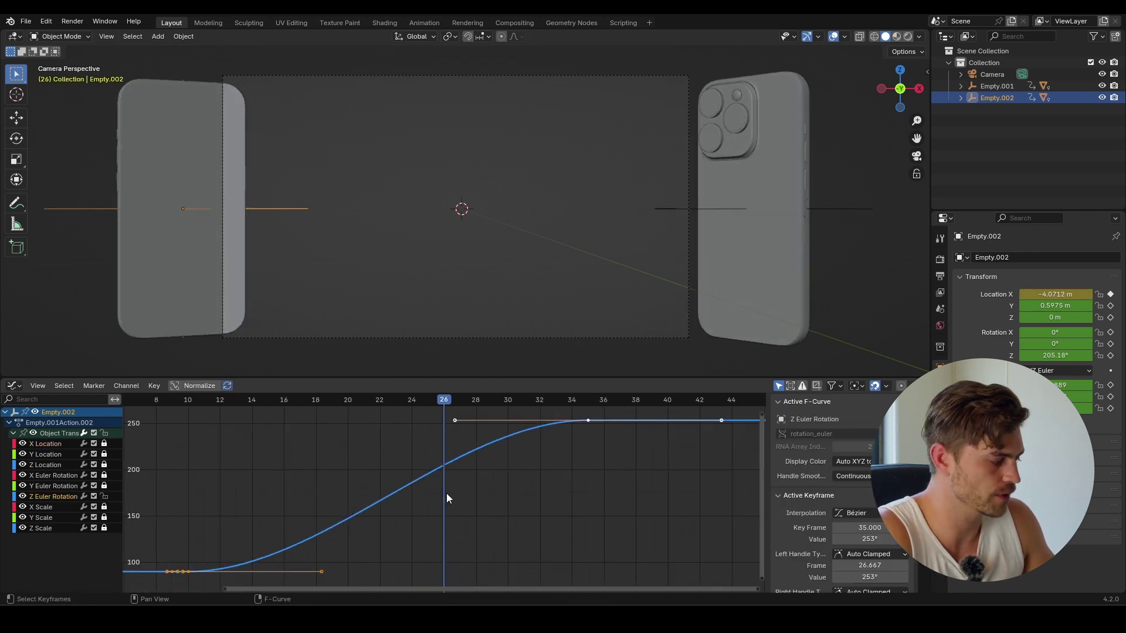
pyautogui.press('g')
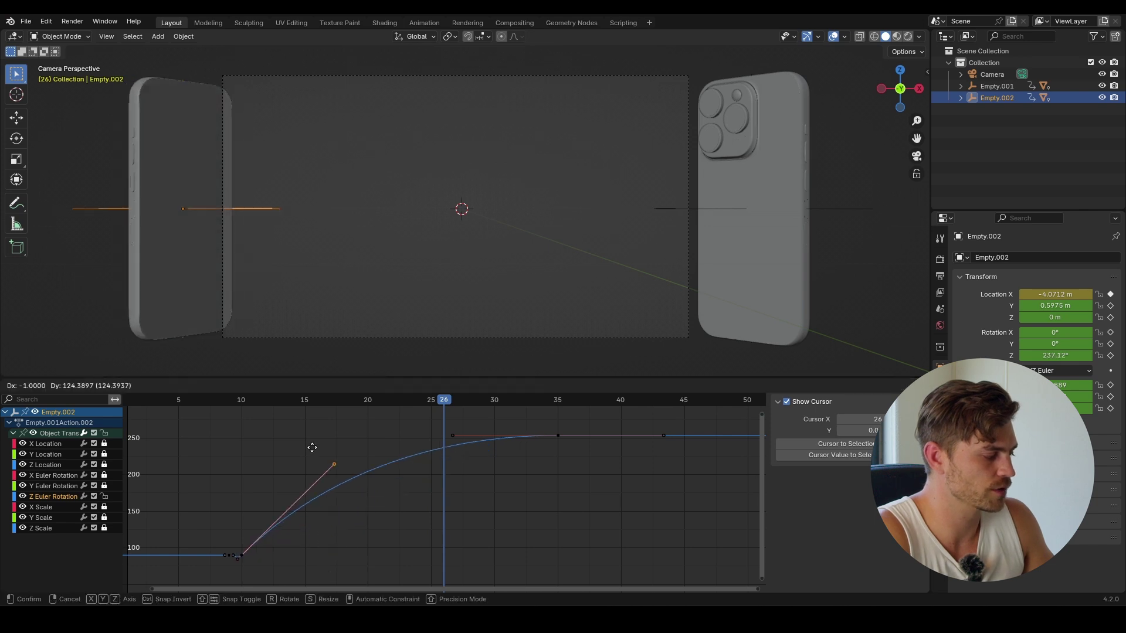
pyautogui.click(314, 444)
# Slide the handle near frame 27 along the time axis to around frame 16
pyautogui.moveTo(463, 424); pyautogui.dragTo(428, 448)
pyautogui.press('g')
pyautogui.press('x')
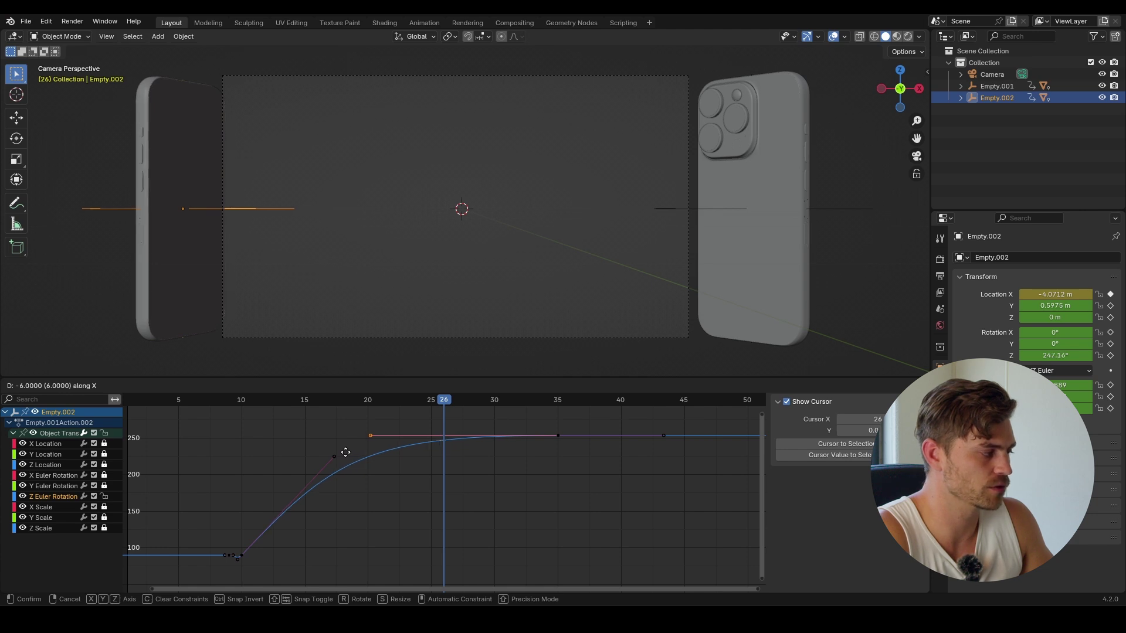
pyautogui.click(346, 452)
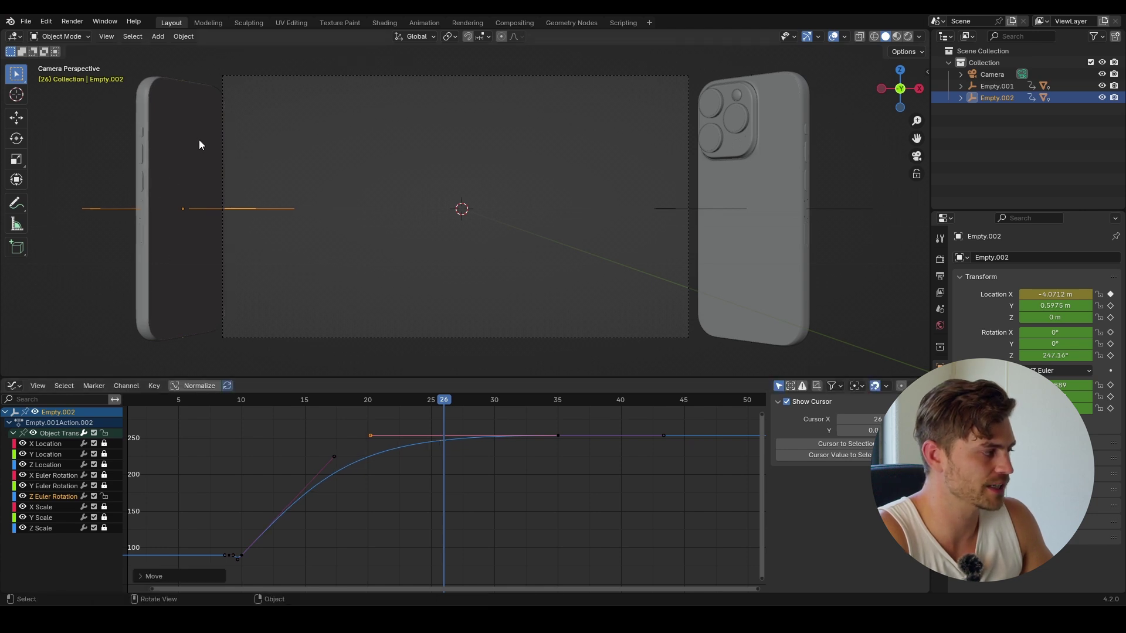
pyautogui.press('g')
pyautogui.press('x')
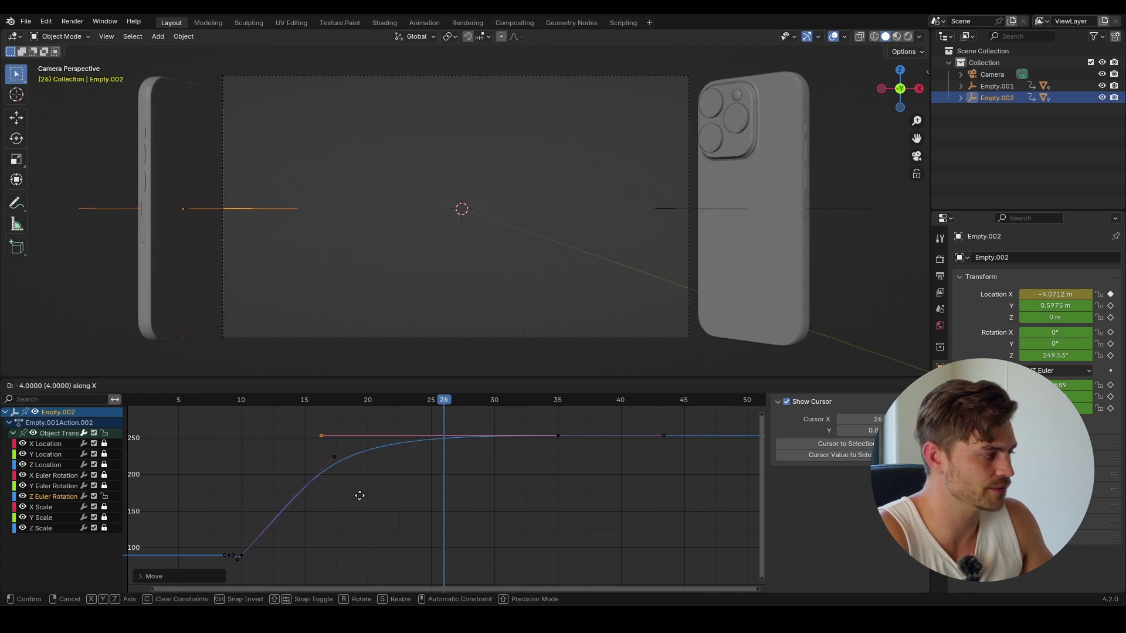
pyautogui.click(358, 499)
# Select the rise's upper handle and preview the rotation from around frame 9
pyautogui.click(341, 457)
pyautogui.click(231, 399)
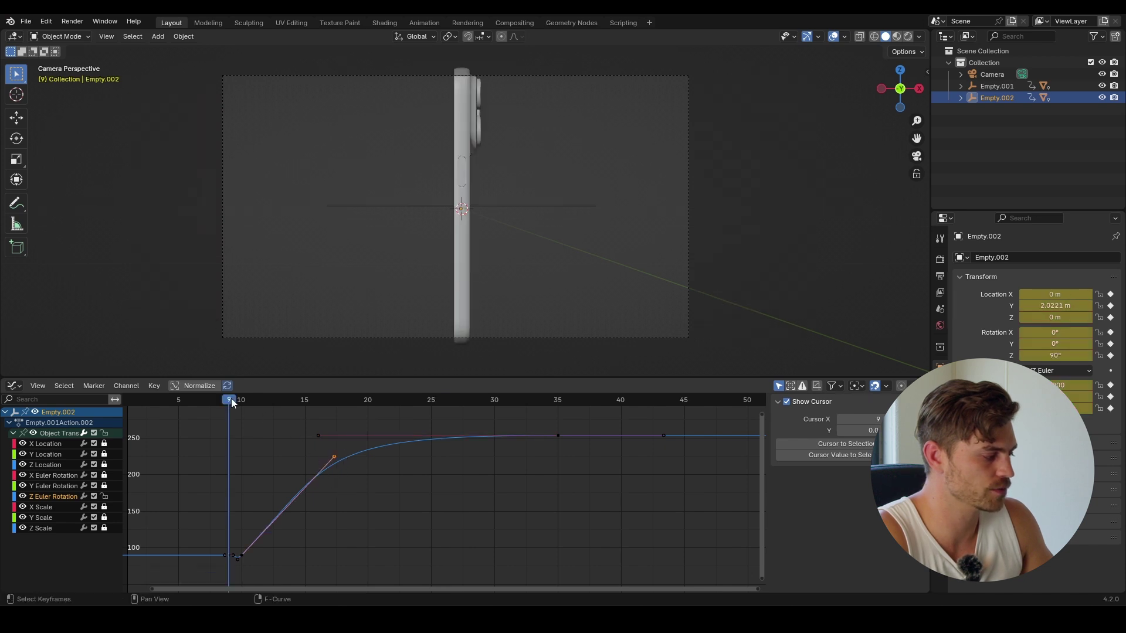
pyautogui.press('space')
pyautogui.click(198, 399)
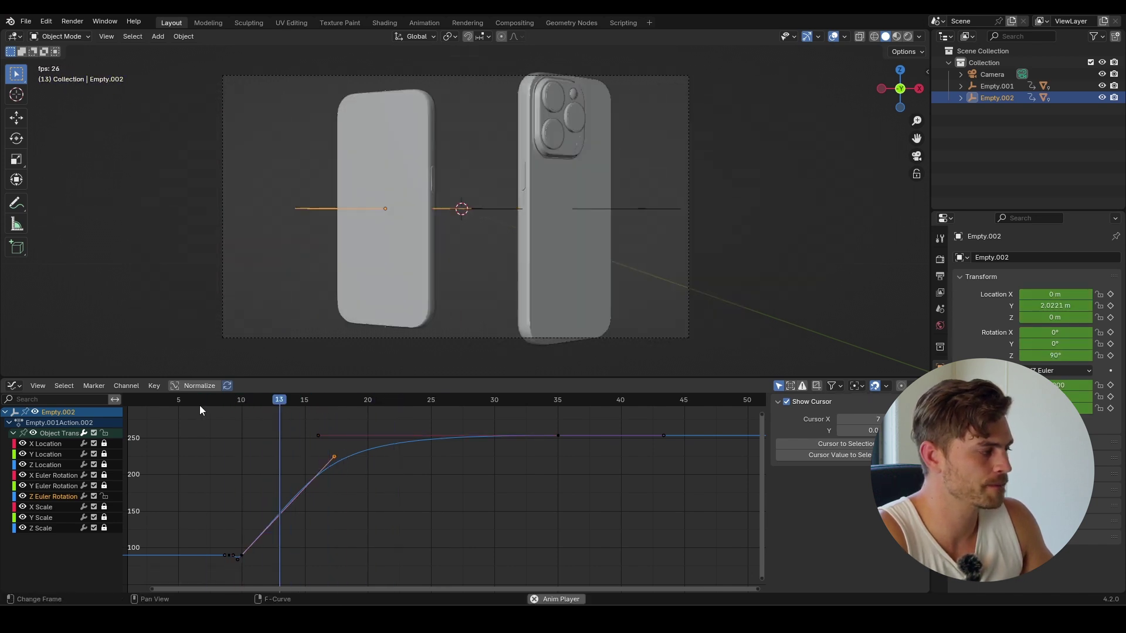
pyautogui.press('Home')
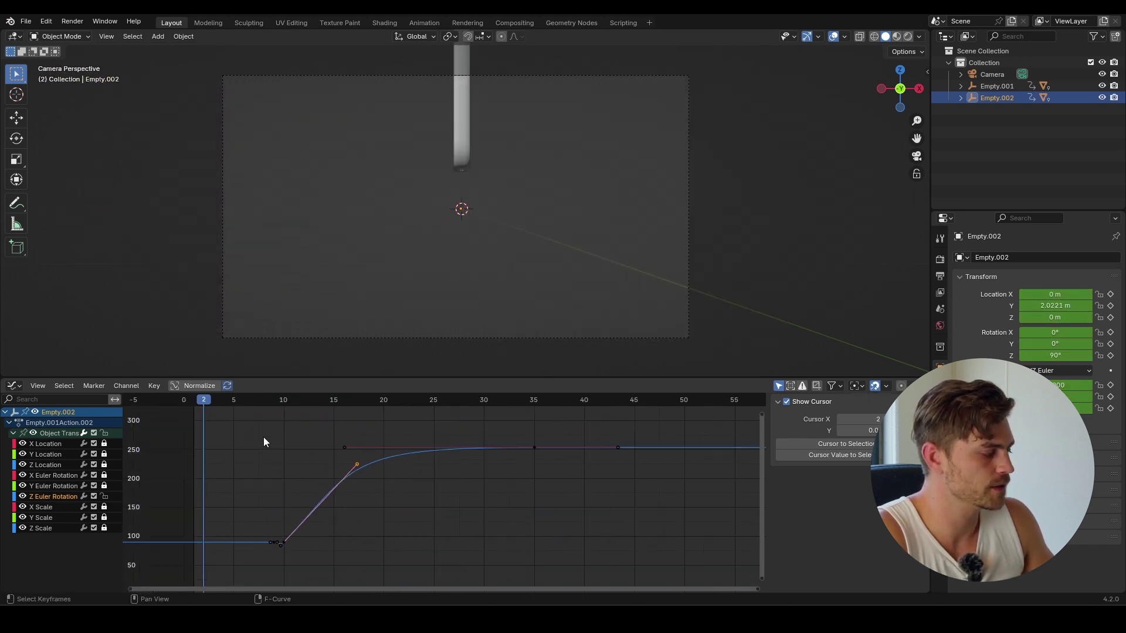
# Play the full transition from frame 1 and save the blend file
pyautogui.click(262, 403)
pyautogui.press('space')
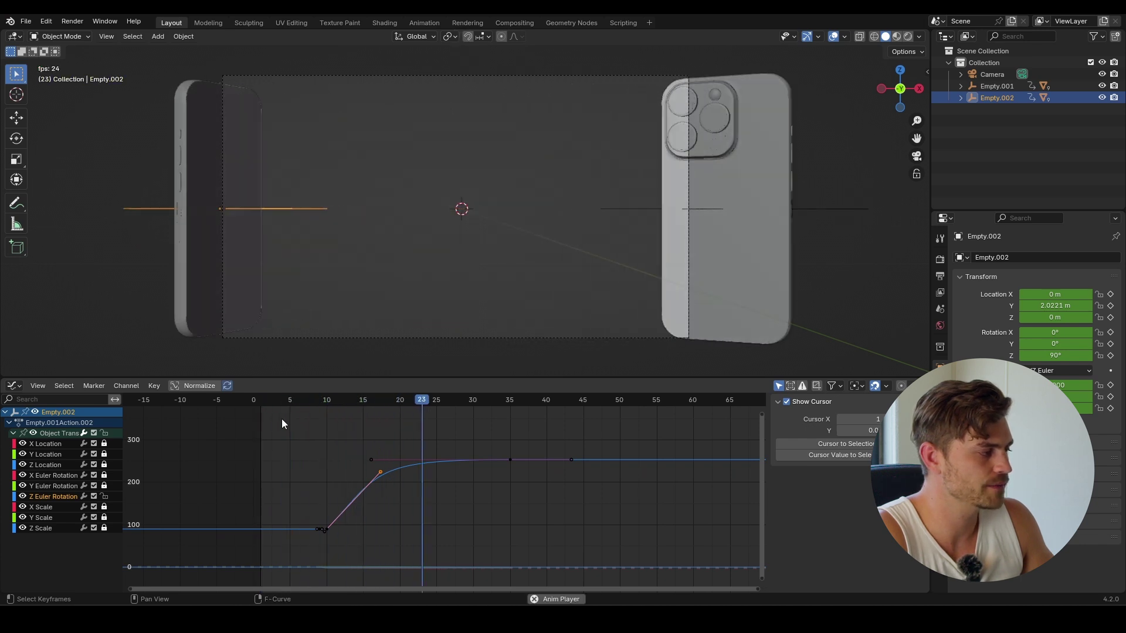
pyautogui.click(262, 399)
pyautogui.press('space')
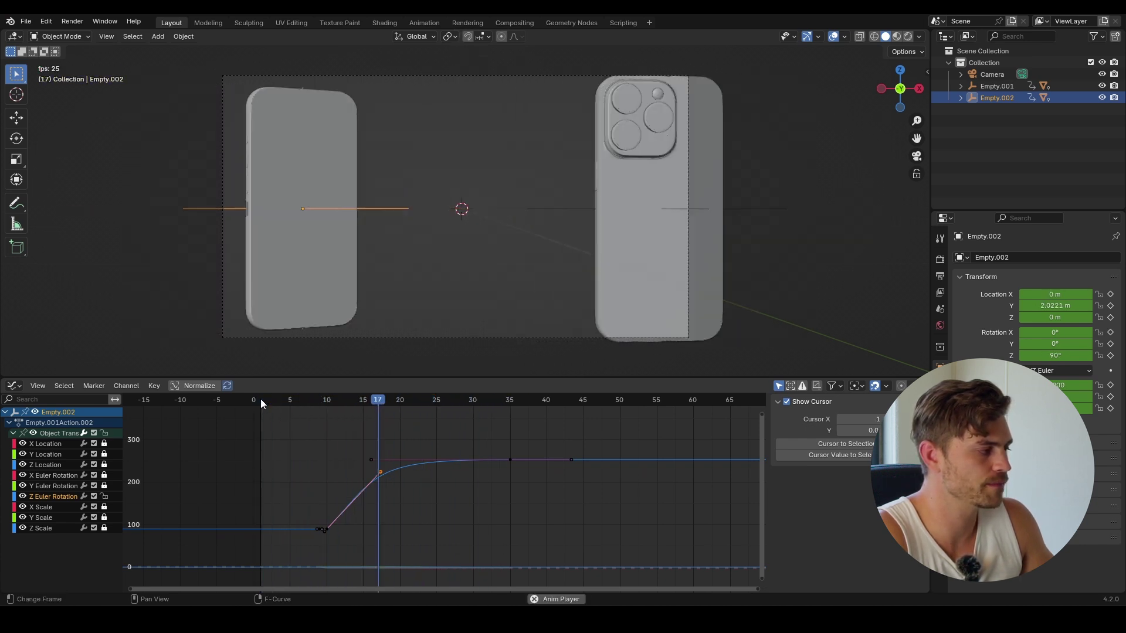
pyautogui.press('space')
pyautogui.hotkey('ctrl', 's')
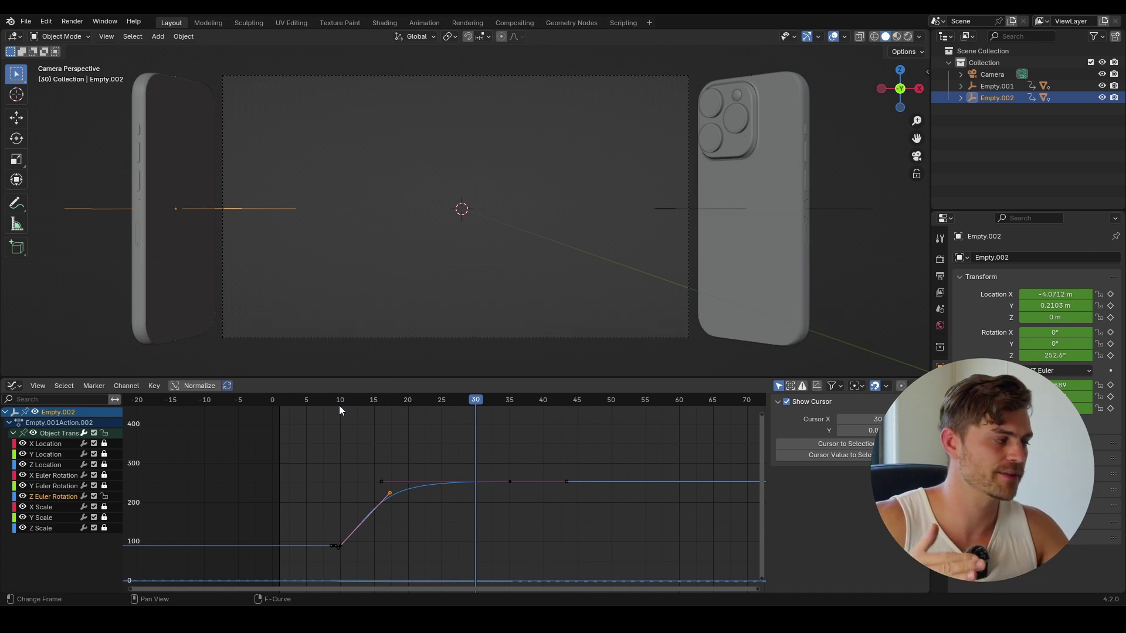
# Select the right phone's Empty.001 and cancel a test move, keeping Location X at 4.0712 m
pyautogui.click(666, 214)
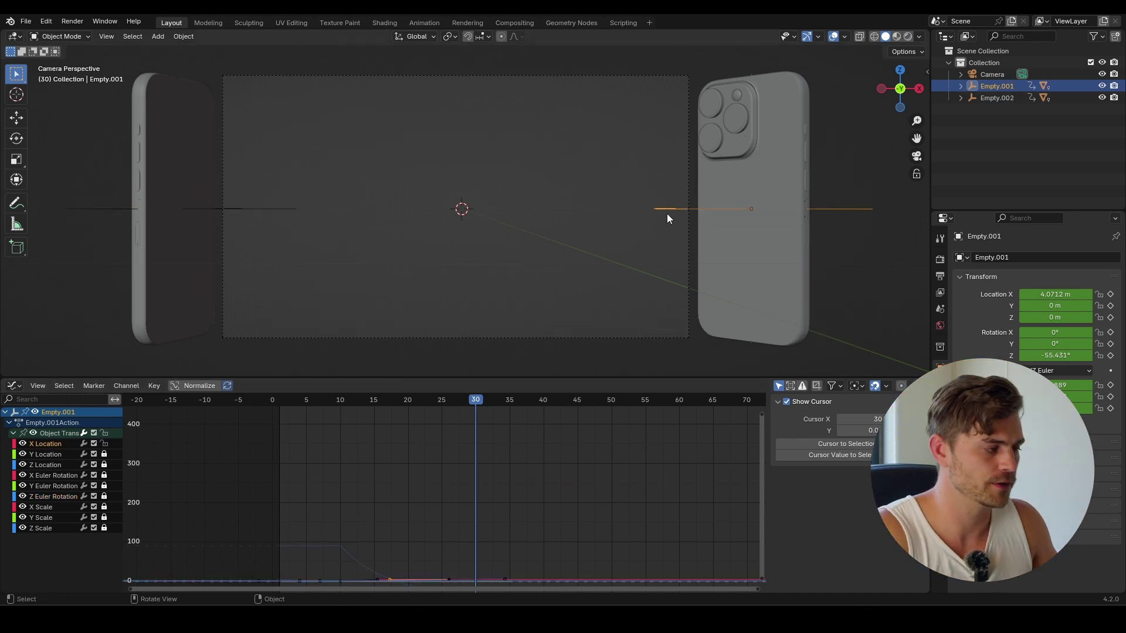
pyautogui.press('g')
pyautogui.press('y')
pyautogui.press('x')
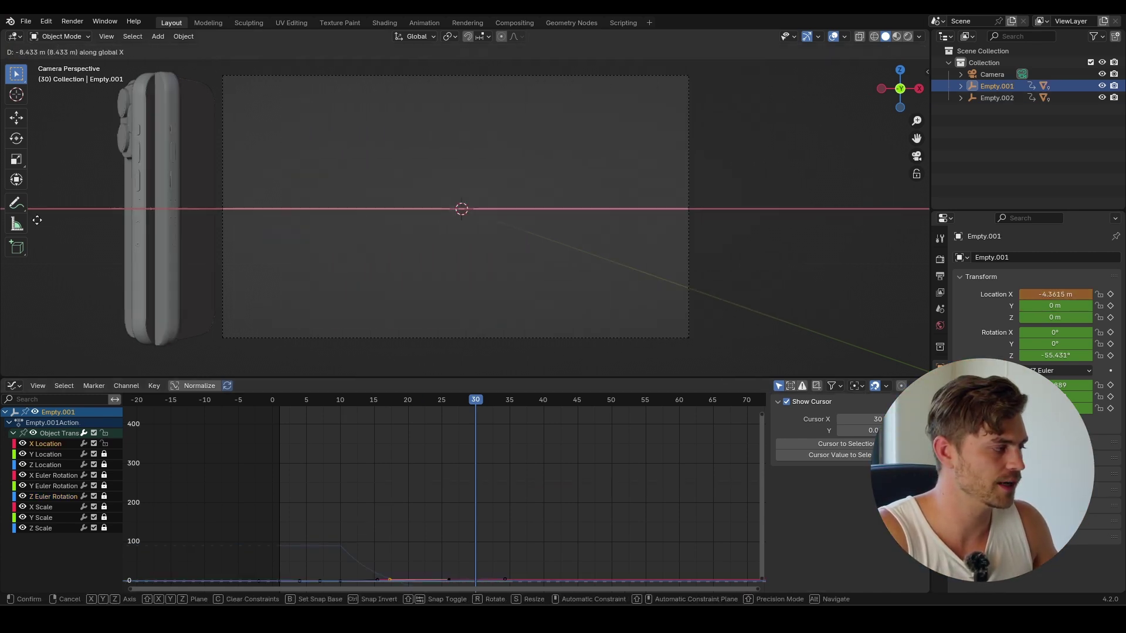
pyautogui.press('Escape')
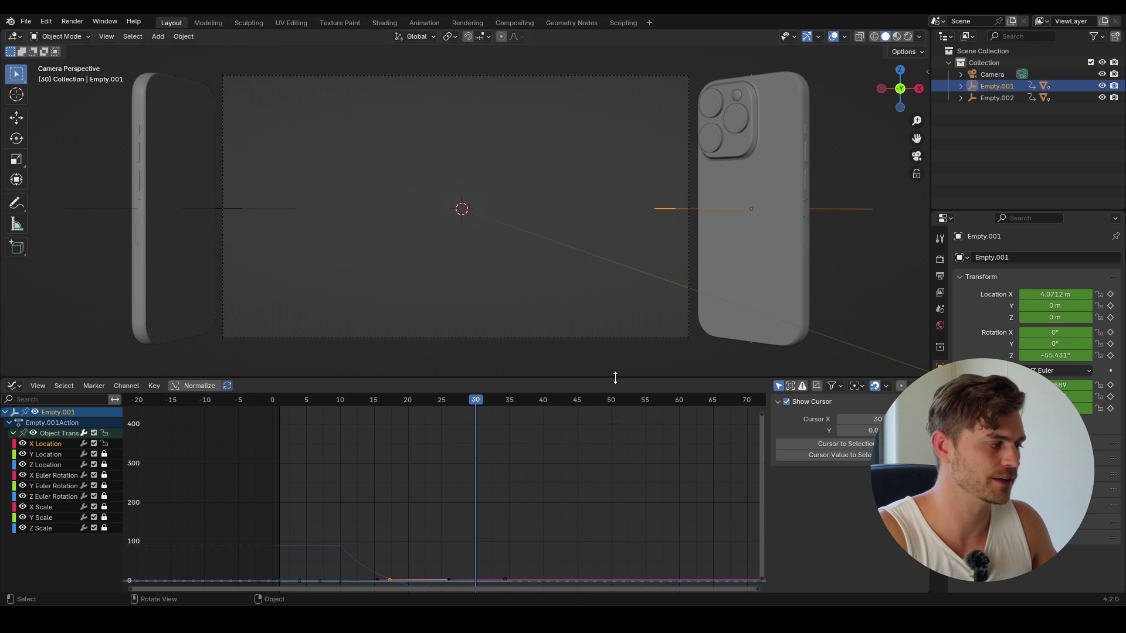